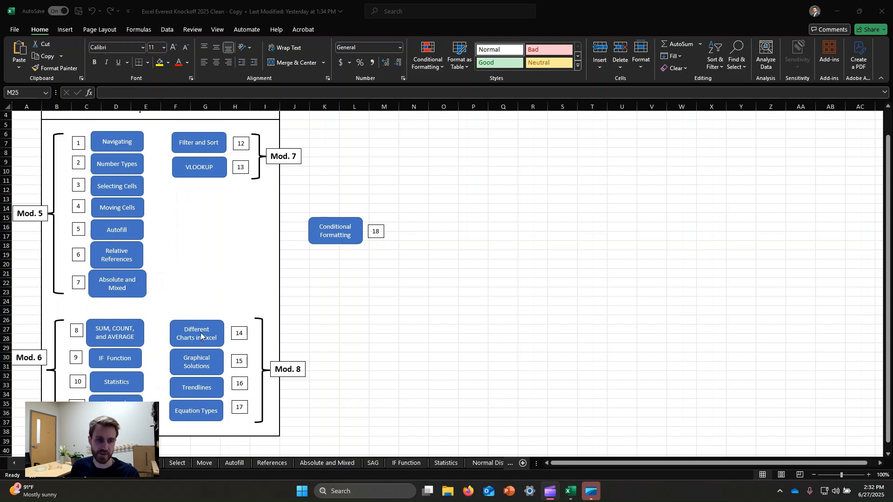
# Step: Open the Different Charts in Excel lesson and compare the Yahoo stock price chart with its historical data table
pyautogui.click(194, 338)
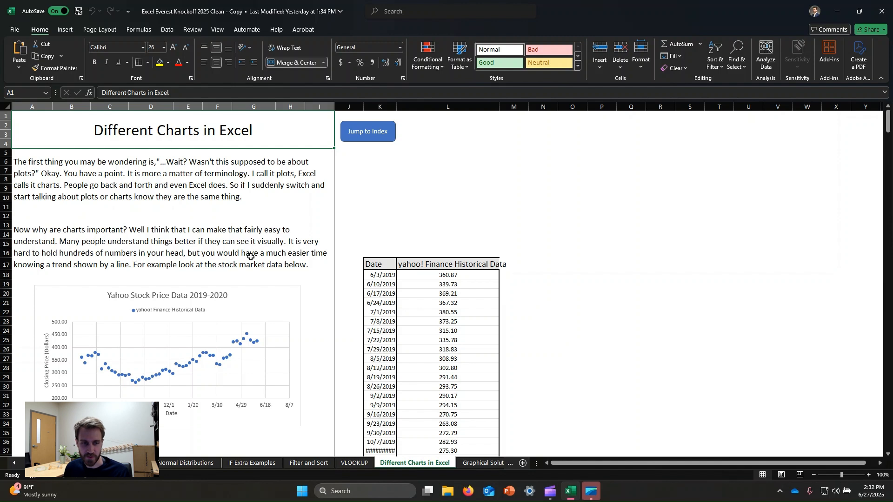
pyautogui.scroll(-1, 251, 256)
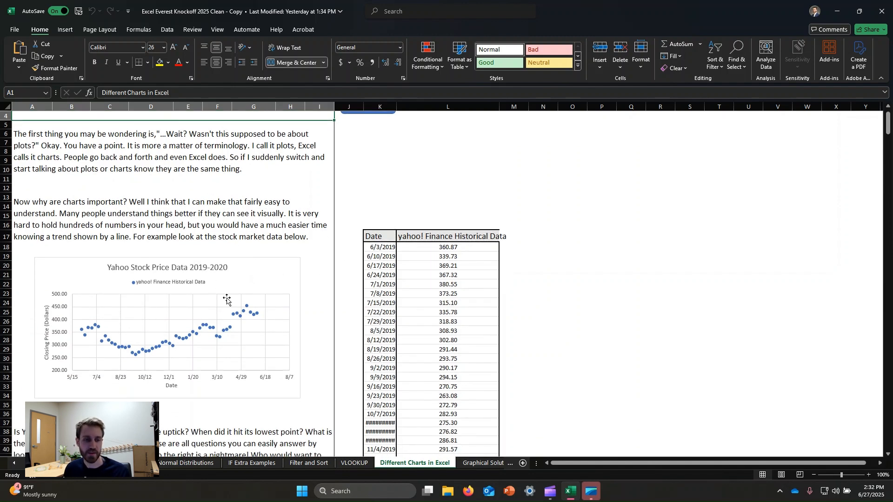
pyautogui.scroll(-1, 139, 258)
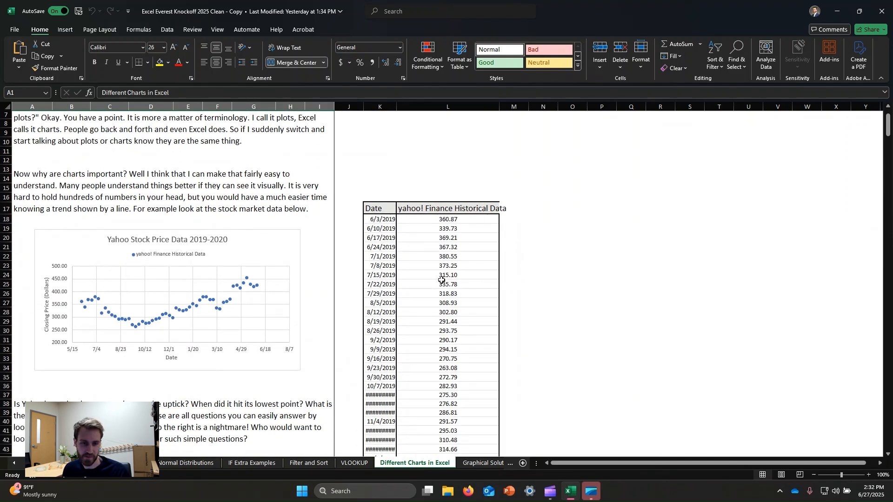
pyautogui.scroll(-7, 444, 288)
pyautogui.scroll(5, 474, 325)
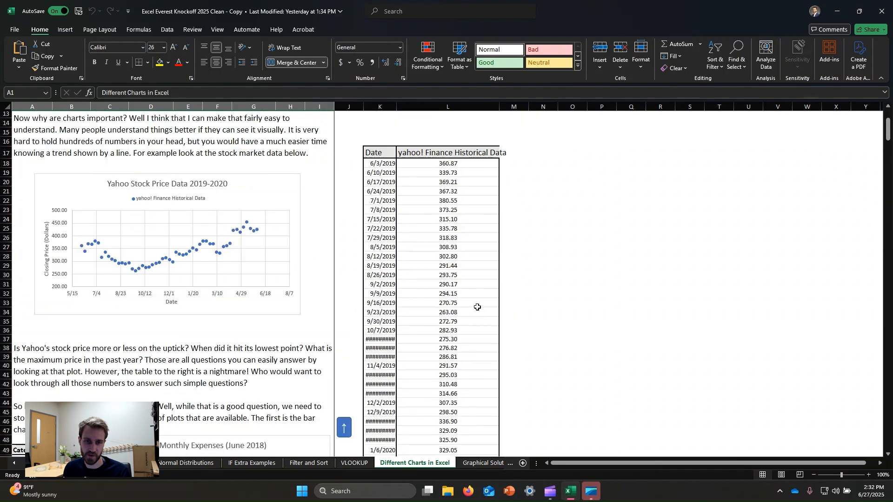
pyautogui.scroll(2, 477, 307)
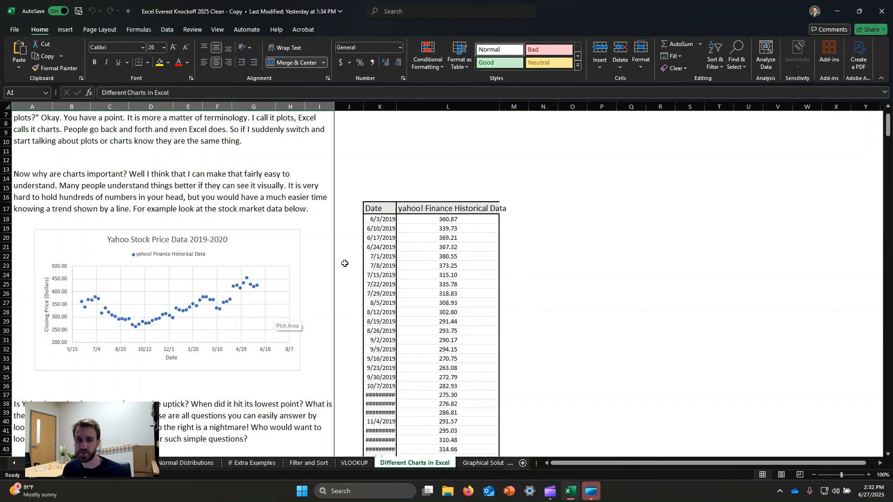
pyautogui.click(379, 265)
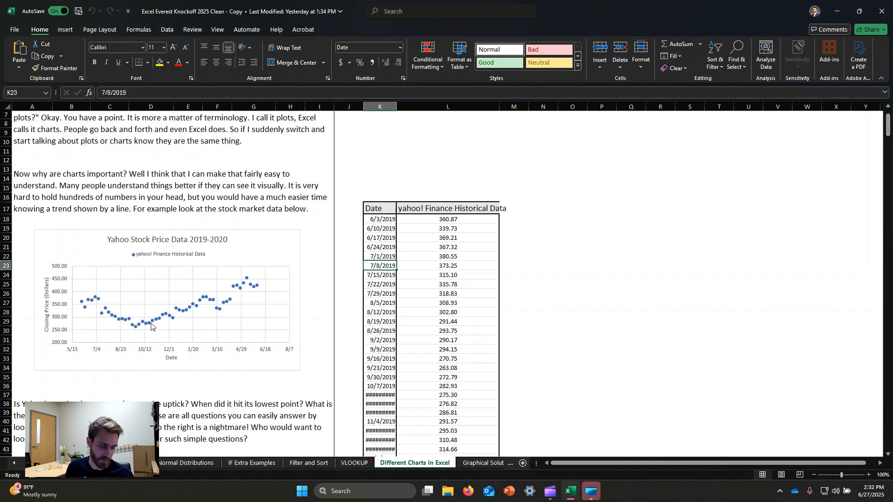
pyautogui.moveTo(251, 286)
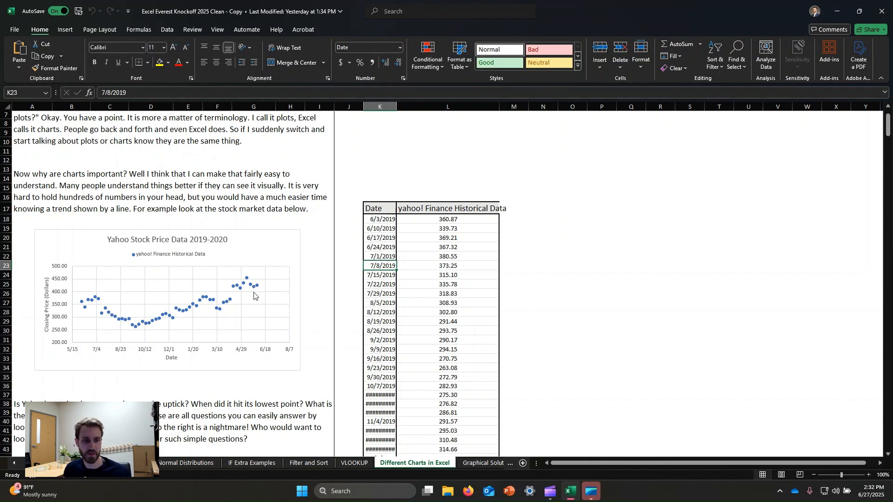
# Step: Examine the Monthly Expenses (June 2018) bar chart, selecting its expense bars to see their source data
pyautogui.scroll(-6, 227, 211)
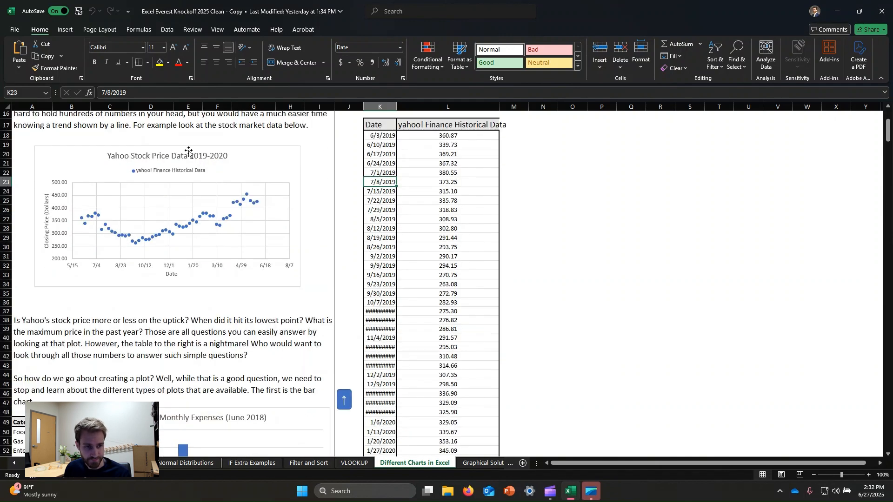
pyautogui.scroll(-2, 227, 211)
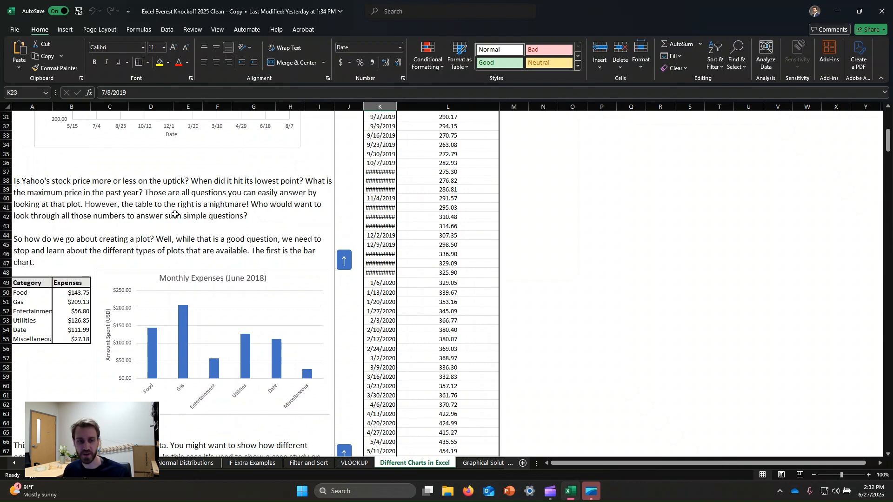
pyautogui.scroll(-2, 221, 223)
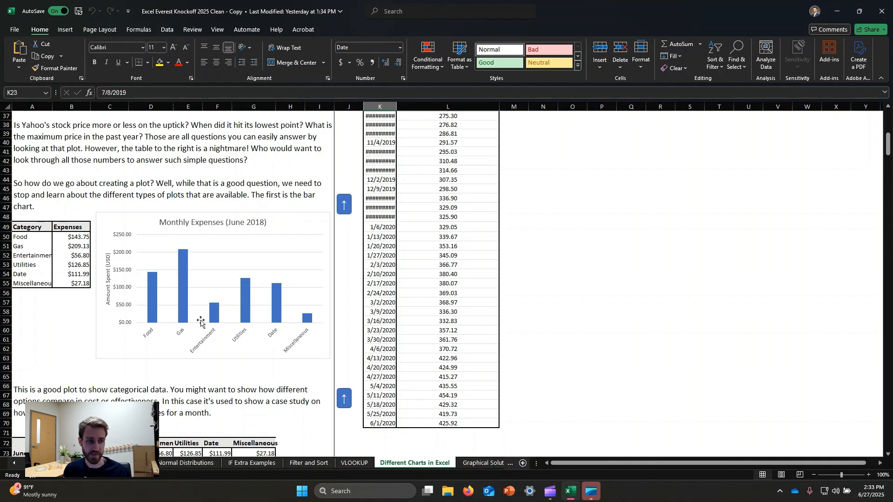
pyautogui.click(152, 305)
pyautogui.click(77, 340)
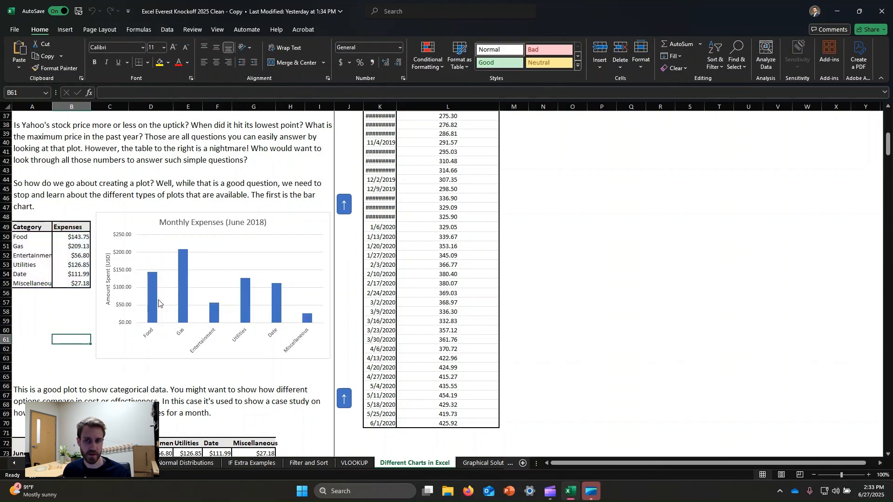
pyautogui.moveTo(155, 302)
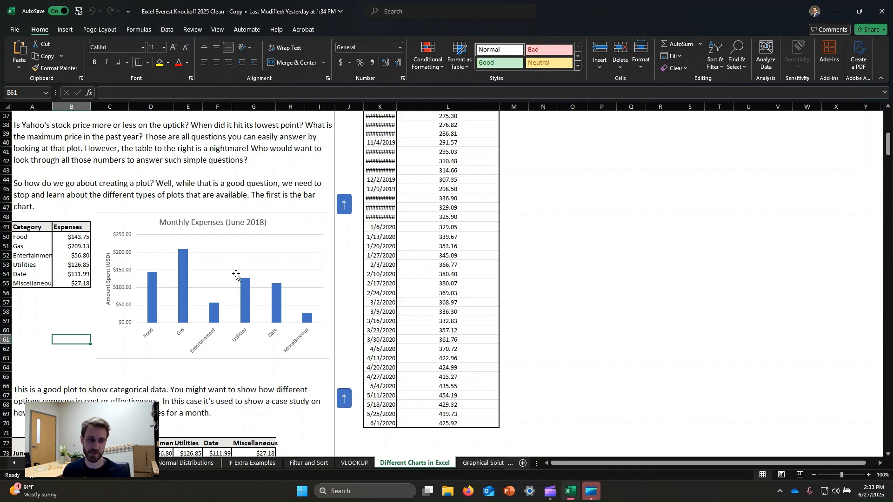
pyautogui.click(309, 320)
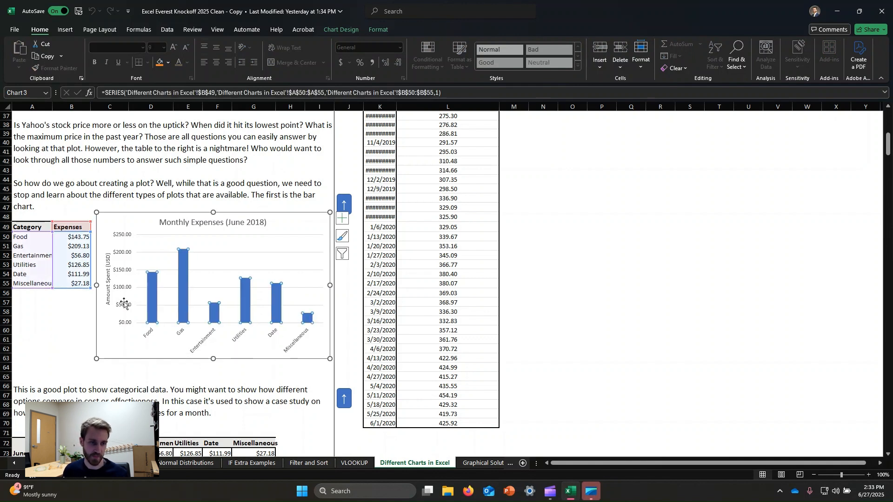
pyautogui.click(55, 341)
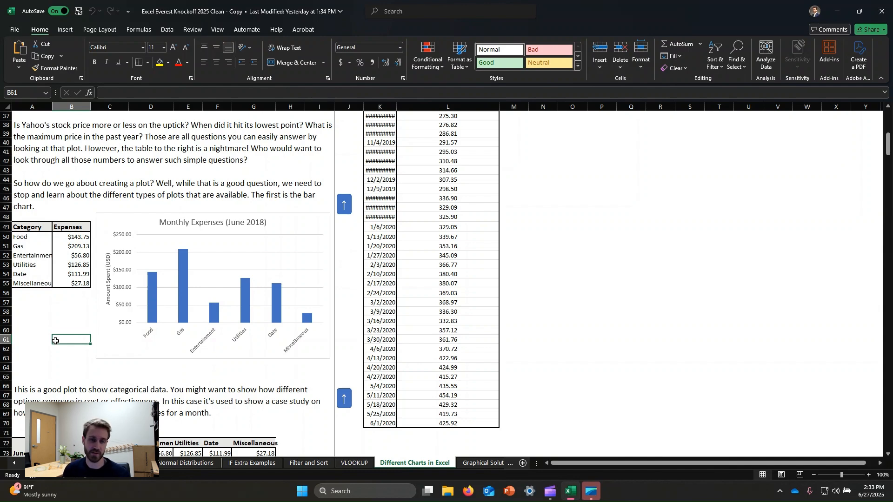
# Step: Examine the Total Expenses (June-December 2018) stacked bar chart and highlight its Gas series alongside the source table
pyautogui.scroll(-2, 251, 195)
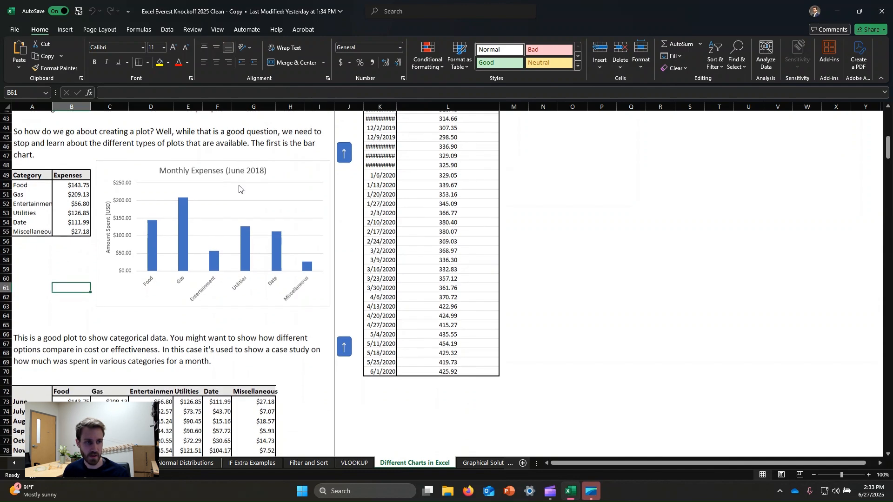
pyautogui.scroll(-9, 239, 189)
pyautogui.click(203, 305)
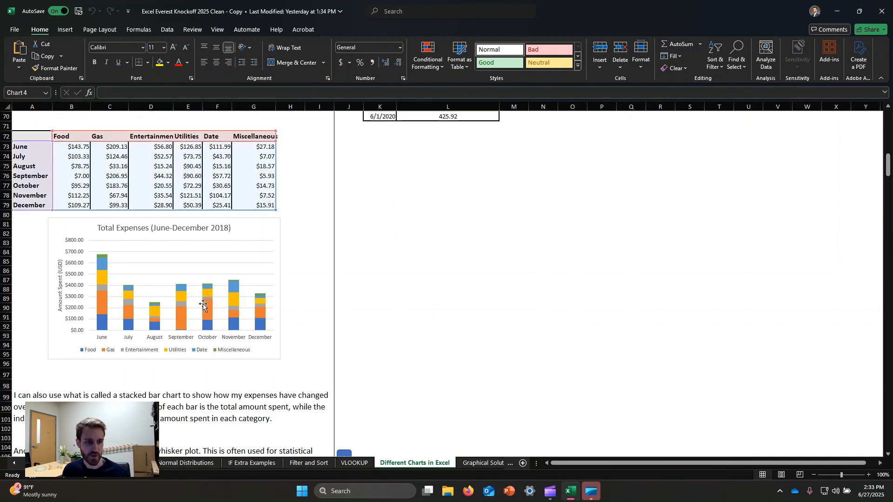
pyautogui.rightClick(221, 246)
pyautogui.click(316, 177)
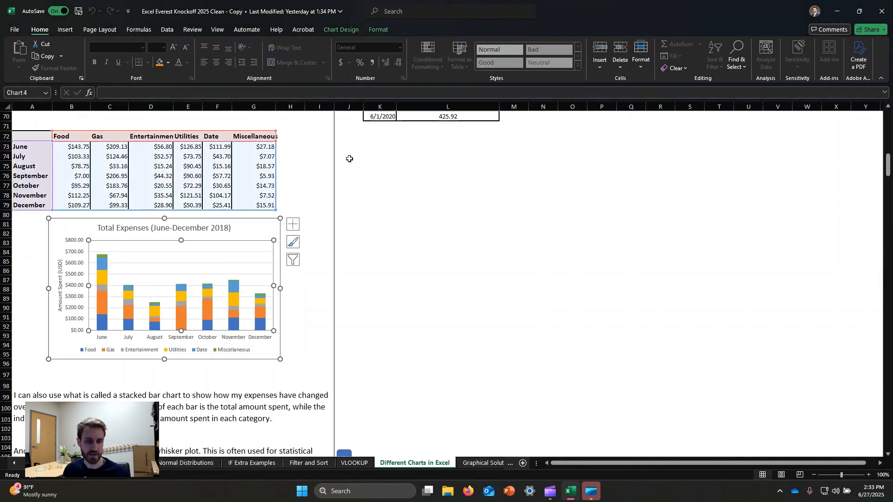
pyautogui.click(302, 187)
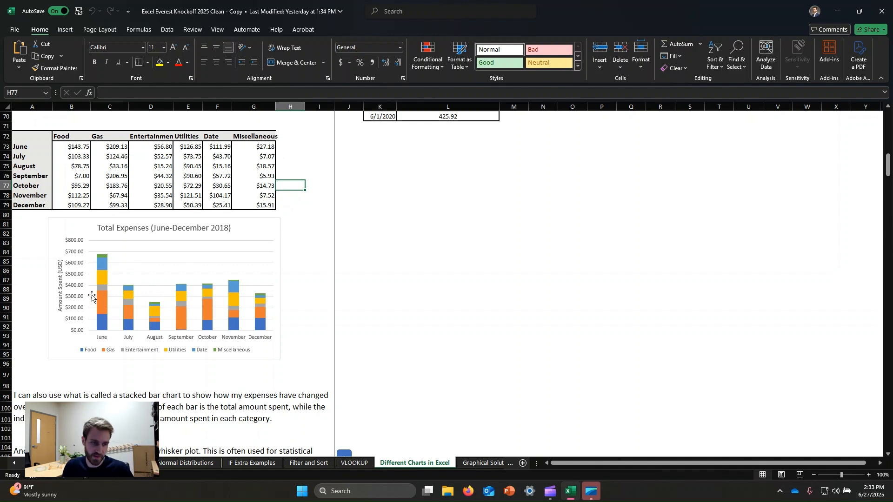
pyautogui.click(106, 303)
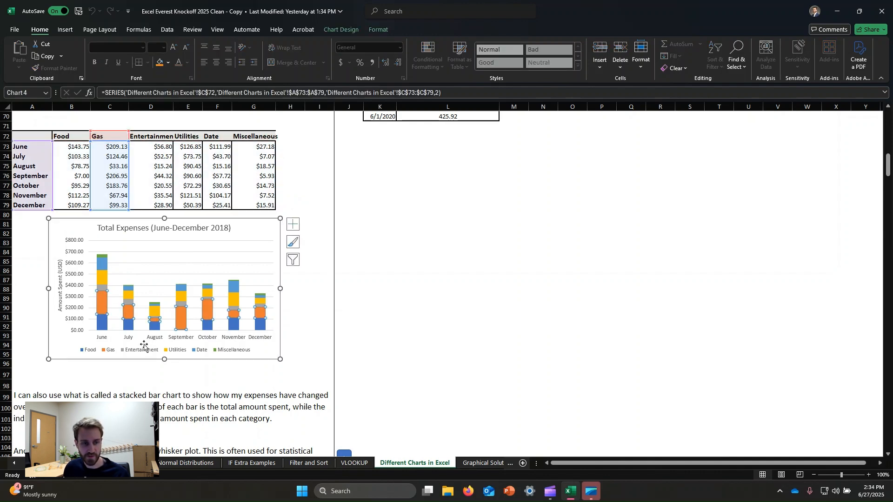
pyautogui.click(302, 334)
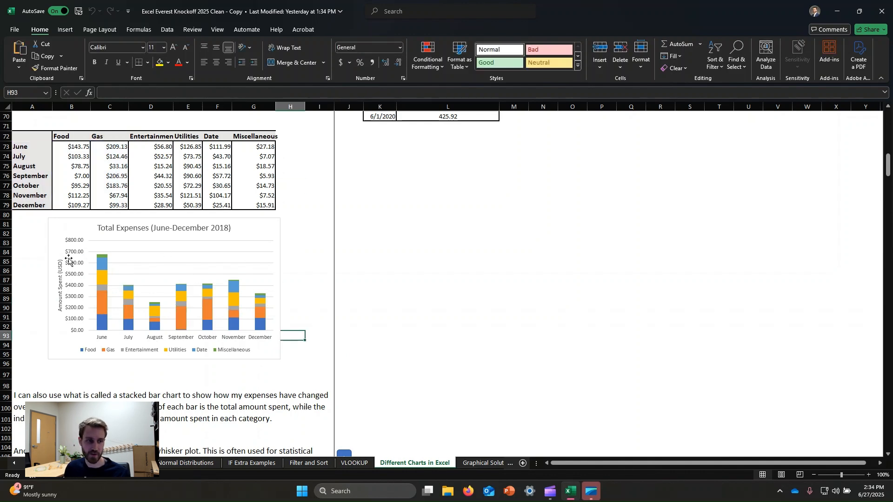
# Step: Read the bar and whisker plot introduction and the % Wins table for Schools A, B and C
pyautogui.scroll(-3, 143, 255)
pyautogui.scroll(-5, 131, 227)
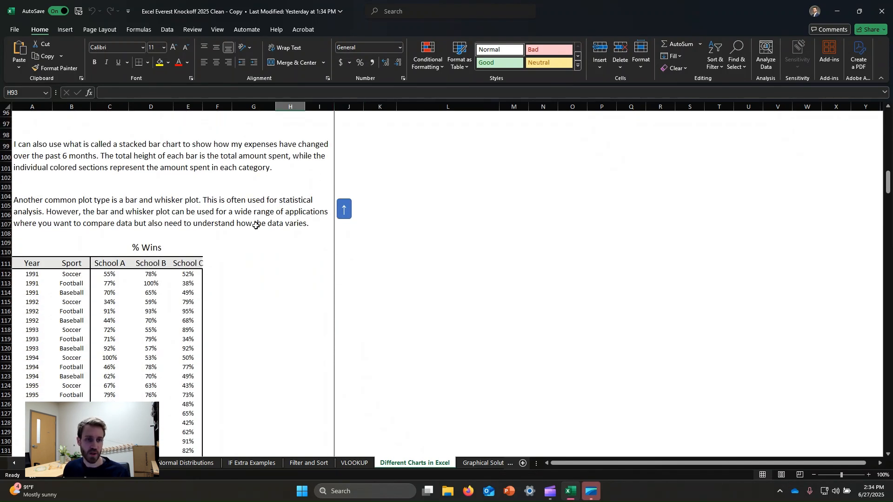
pyautogui.scroll(-4, 273, 229)
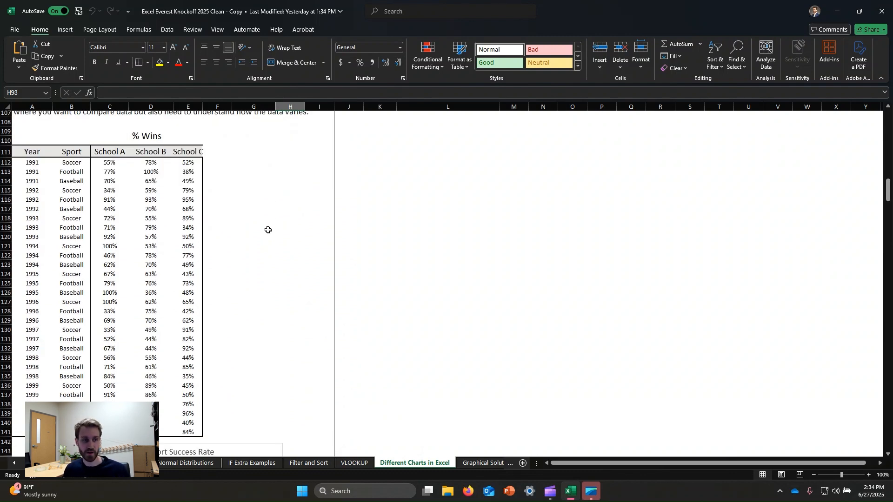
pyautogui.scroll(-2, 268, 230)
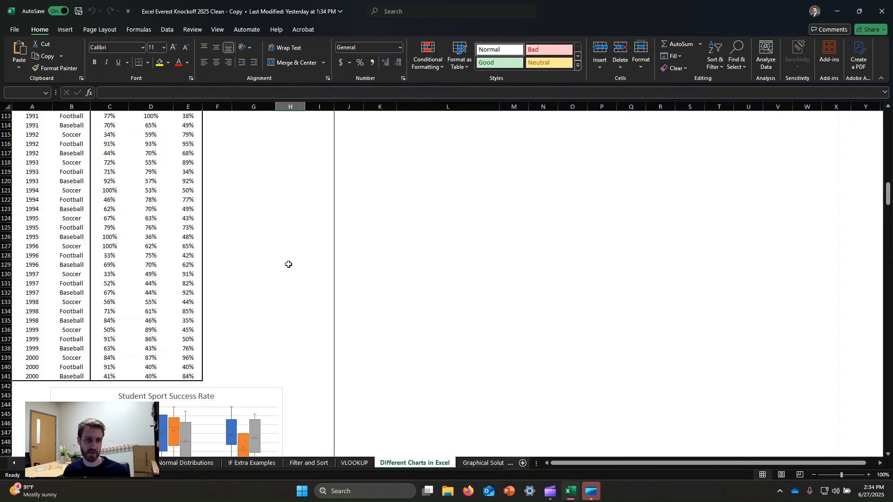
pyautogui.scroll(4, 287, 263)
pyautogui.scroll(-2, 203, 214)
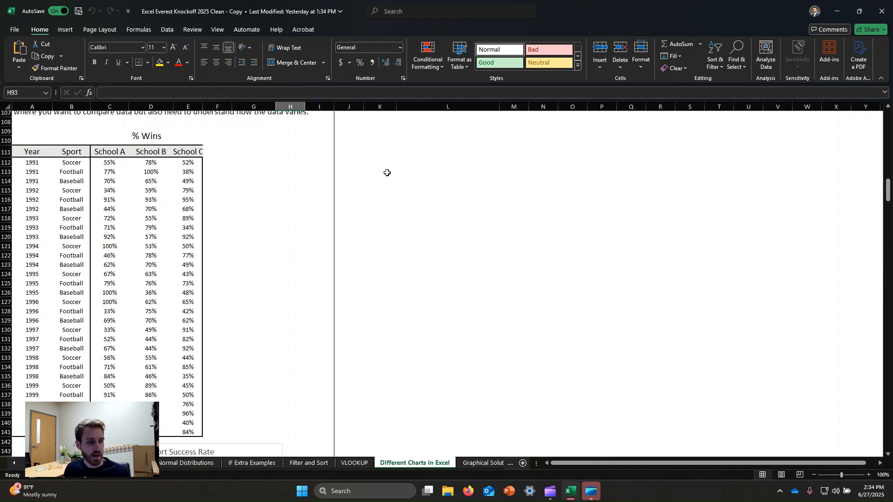
pyautogui.scroll(-1, 266, 220)
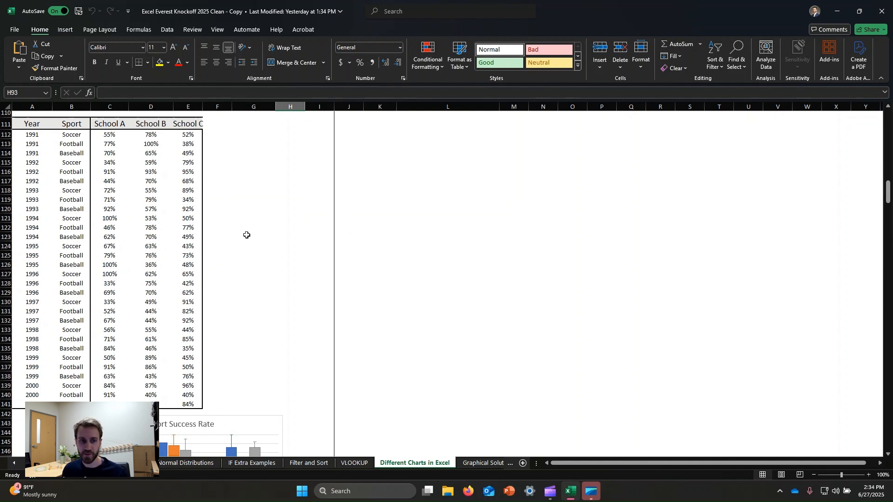
pyautogui.scroll(-6, 246, 235)
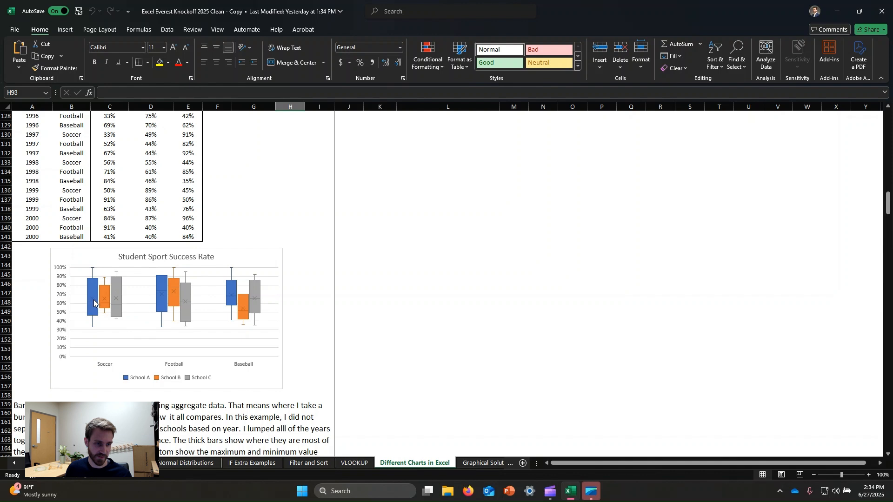
# Step: Examine the Student Sport Success Rate bar and whisker plot, highlighting the School B series and then deselecting the chart
pyautogui.click(186, 303)
pyautogui.click(246, 261)
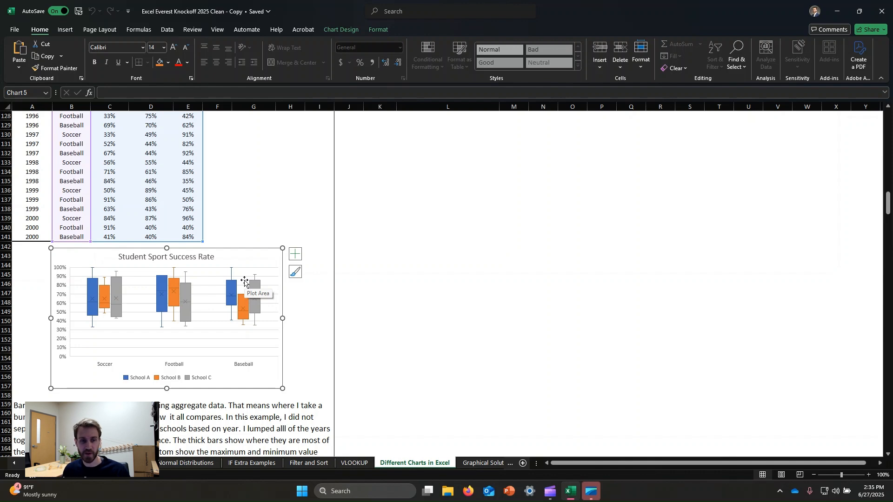
pyautogui.click(291, 207)
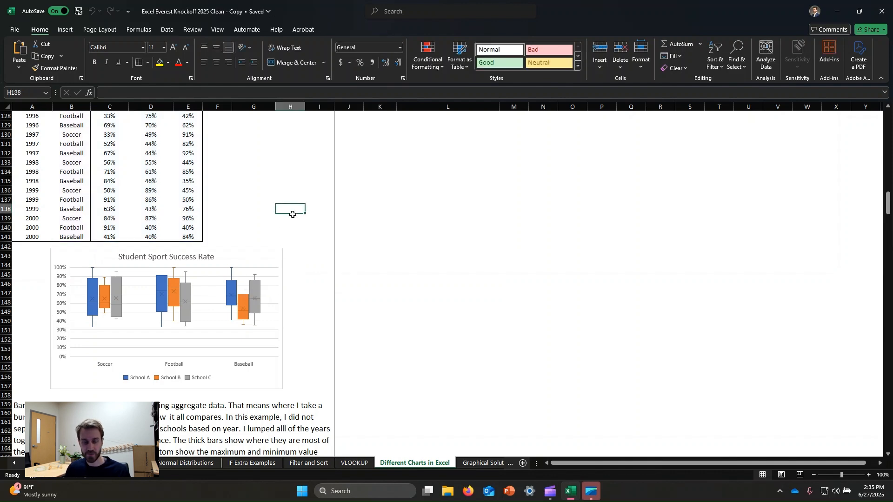
pyautogui.click(245, 263)
pyautogui.click(283, 208)
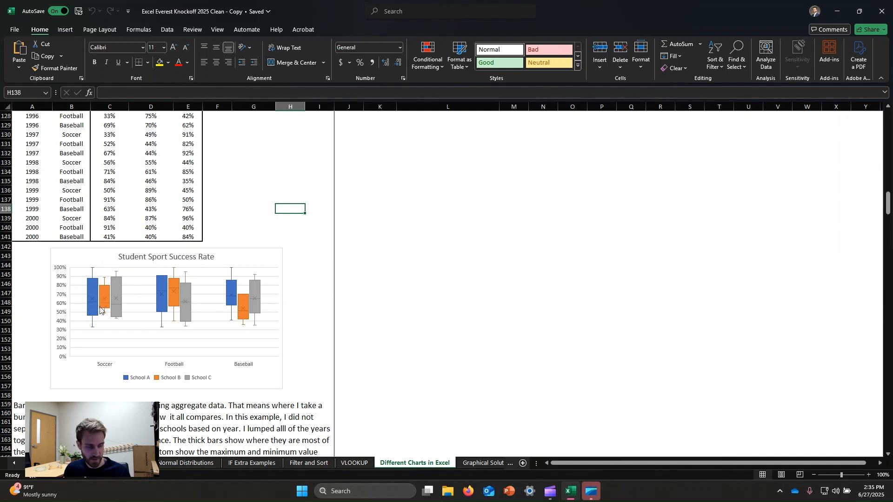
pyautogui.moveTo(101, 289)
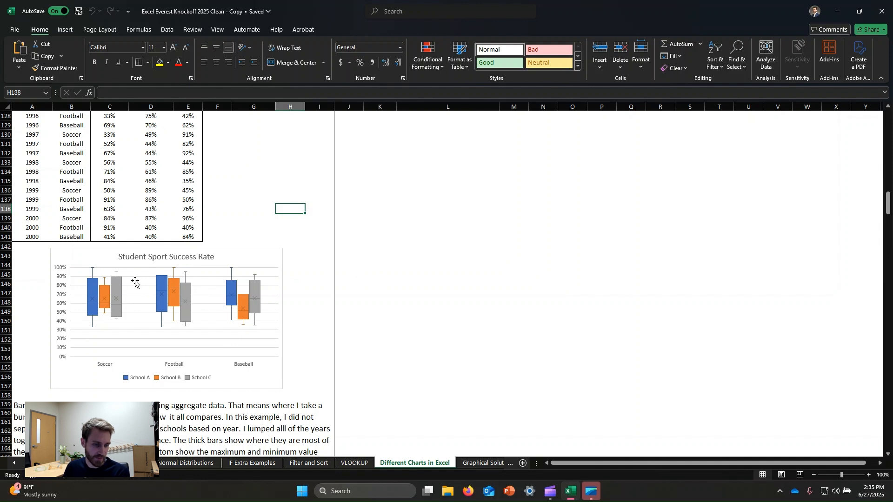
pyautogui.click(243, 305)
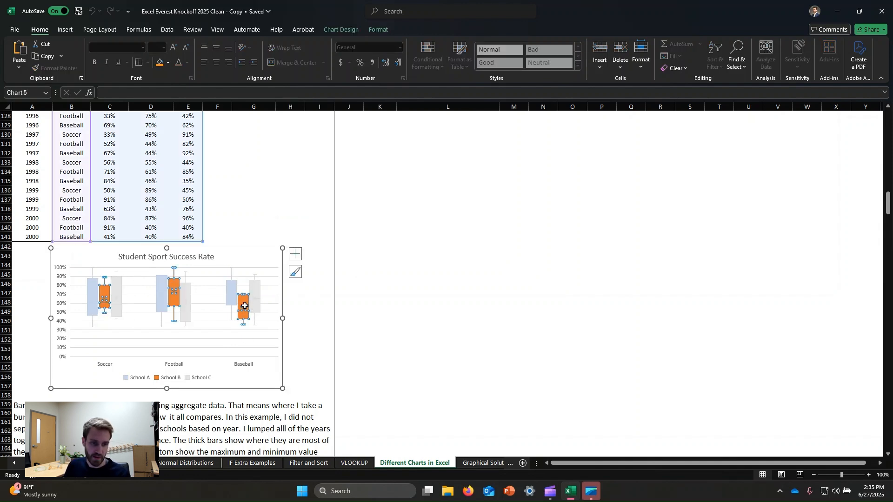
pyautogui.click(247, 258)
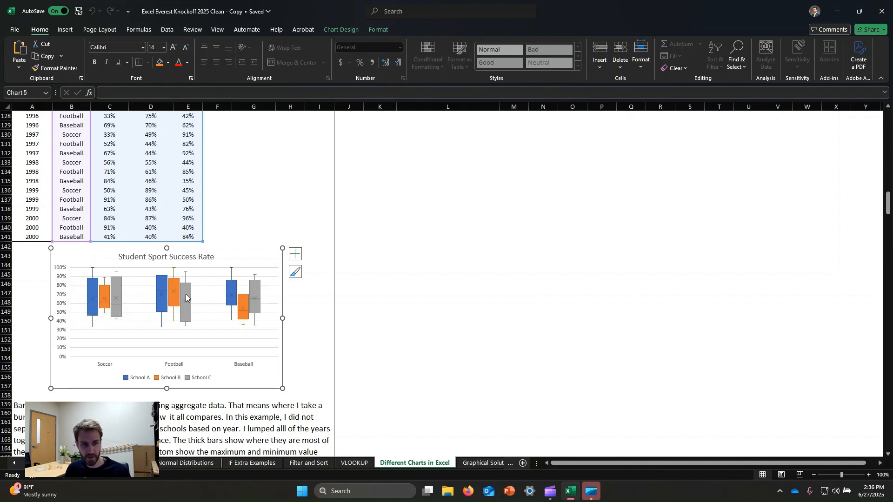
pyautogui.click(266, 203)
# Step: Review the Weight Calibration on Mars scatter plot with its mass and weight data, down to the chart creation instructions
pyautogui.scroll(-8, 212, 269)
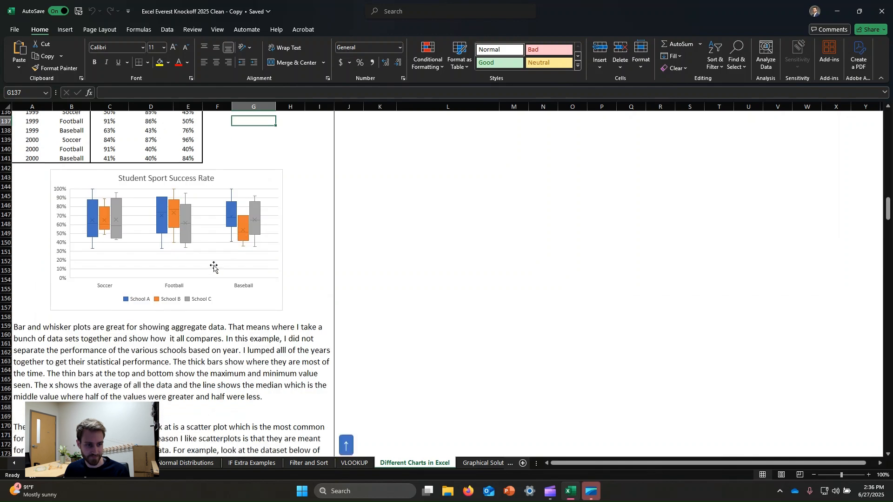
pyautogui.scroll(-4, 204, 277)
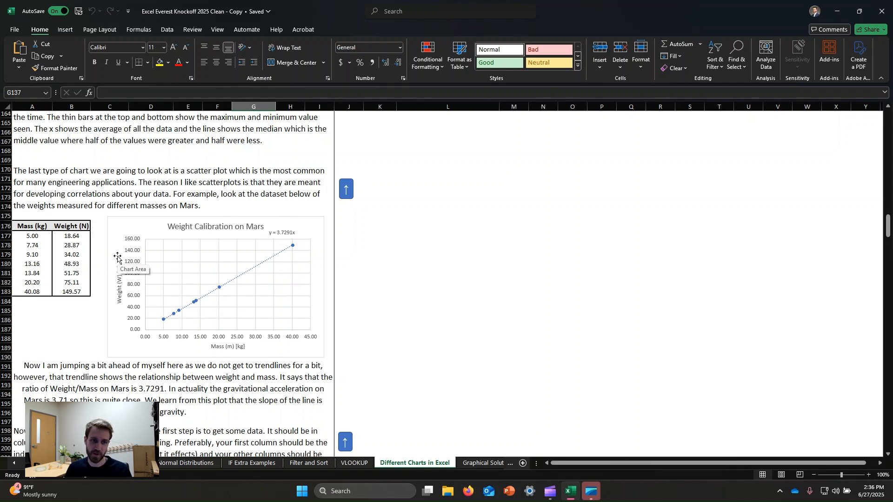
pyautogui.scroll(-3, 199, 251)
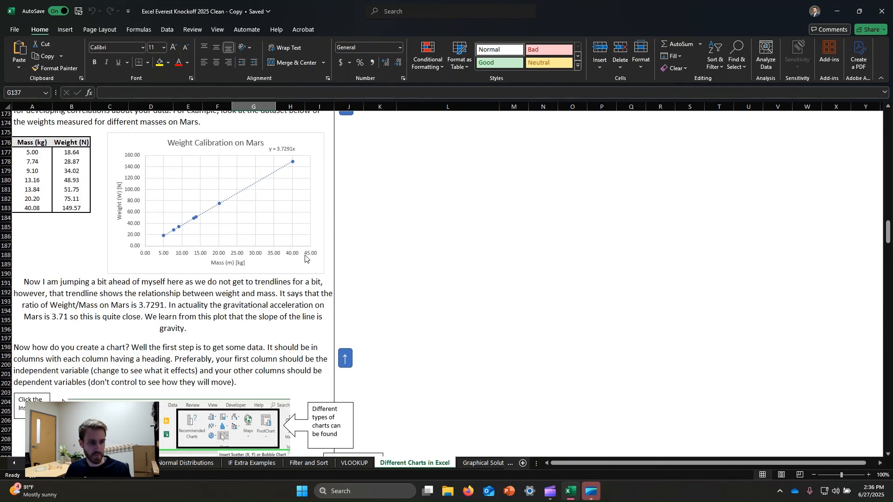
# Step: Read through the chart creation instructions and the Example 1 and Example 2 exercises, returning to the Example 1 bar plot task
pyautogui.scroll(-12, 286, 259)
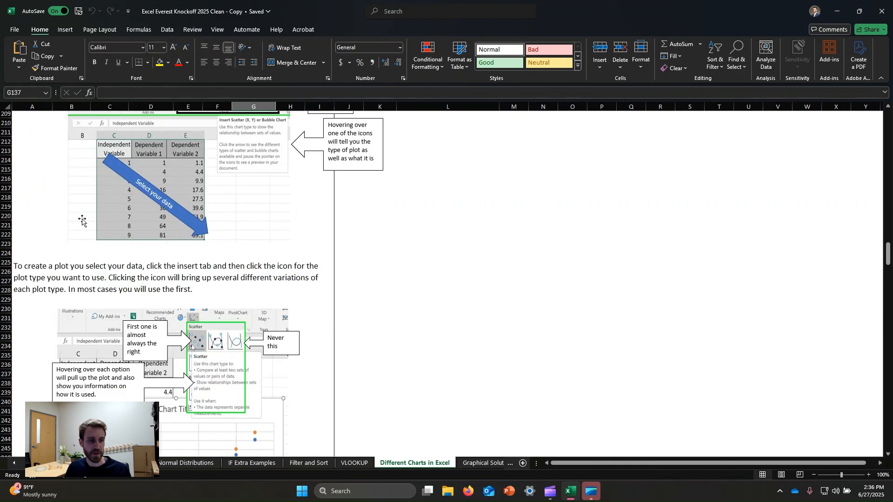
pyautogui.scroll(-14, 82, 222)
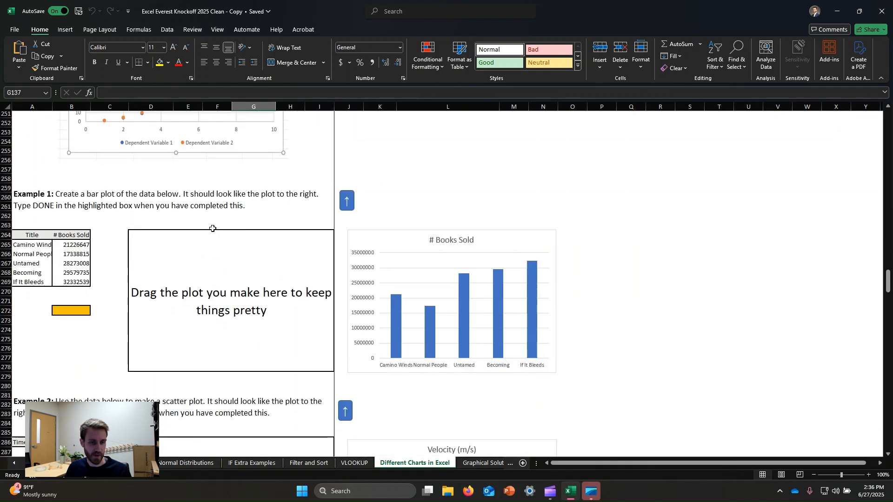
pyautogui.scroll(-13, 212, 229)
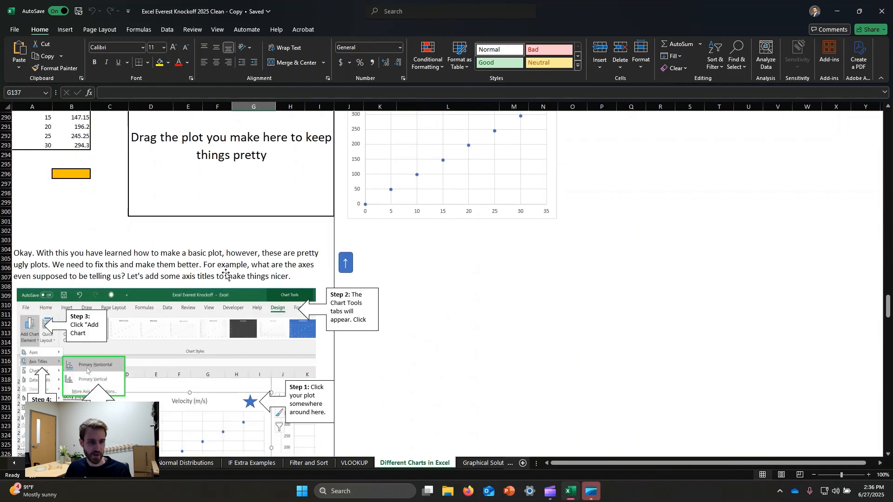
pyautogui.scroll(-2, 226, 275)
pyautogui.scroll(16, 179, 278)
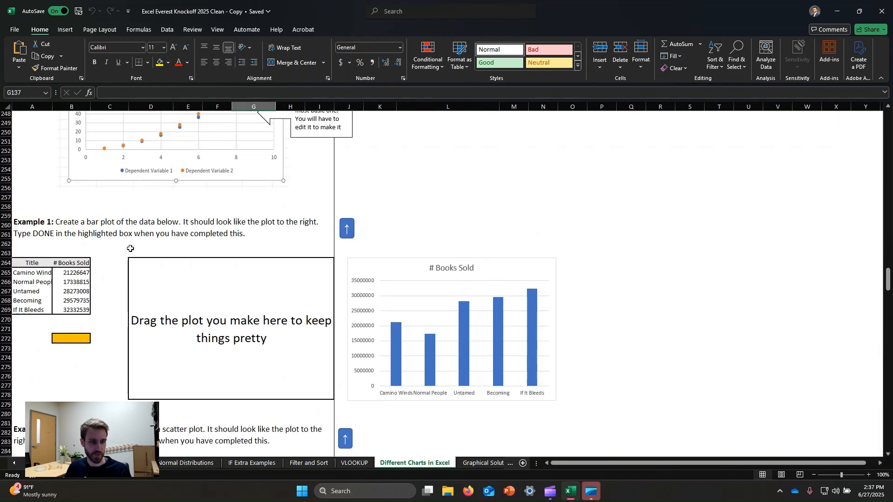
pyautogui.scroll(-1, 252, 263)
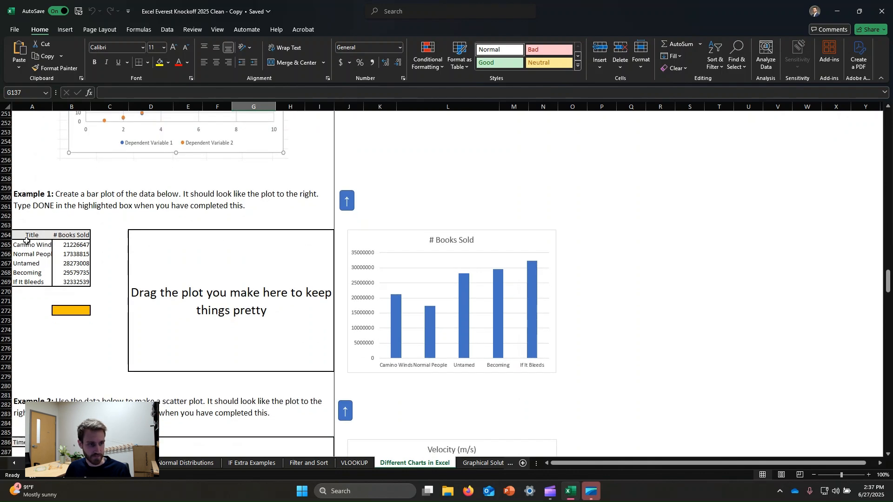
# Step: Insert a 2-D clustered column chart from the book titles and sales in A265:B269 and place it over the Example 1 plot box
pyautogui.click(26, 238)
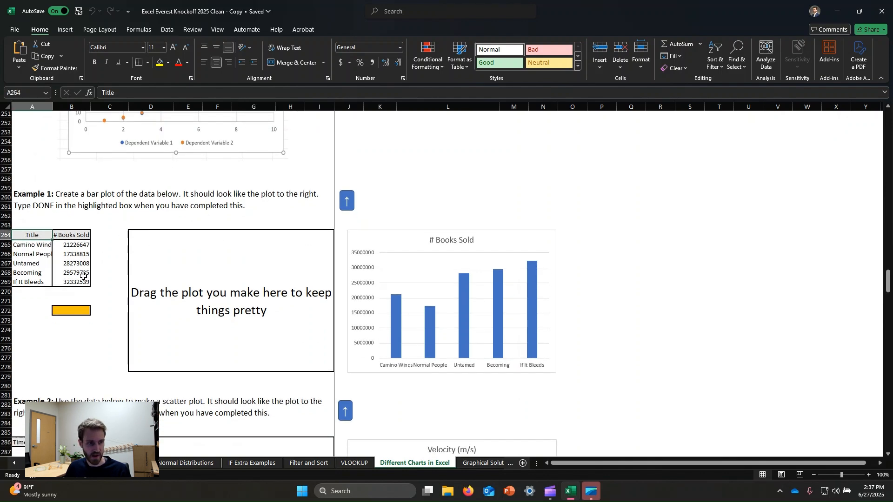
pyautogui.click(38, 245)
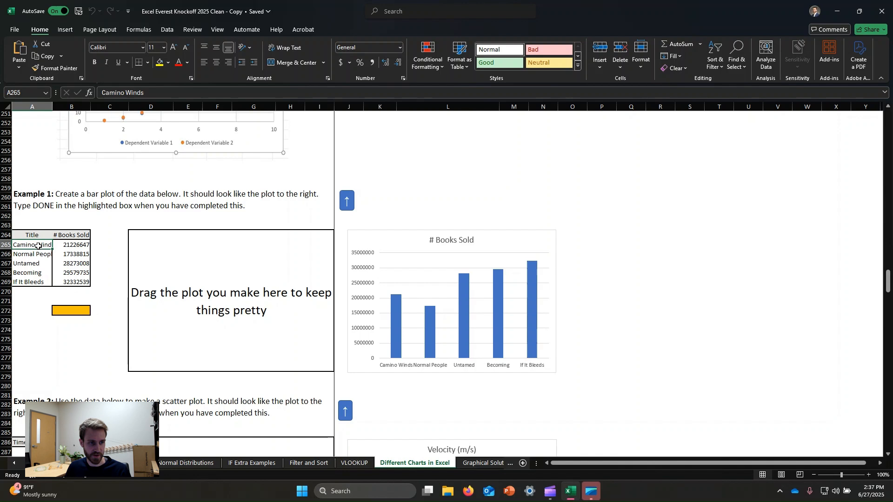
pyautogui.keyDown('shift'); pyautogui.click(72, 283); pyautogui.keyUp('shift')
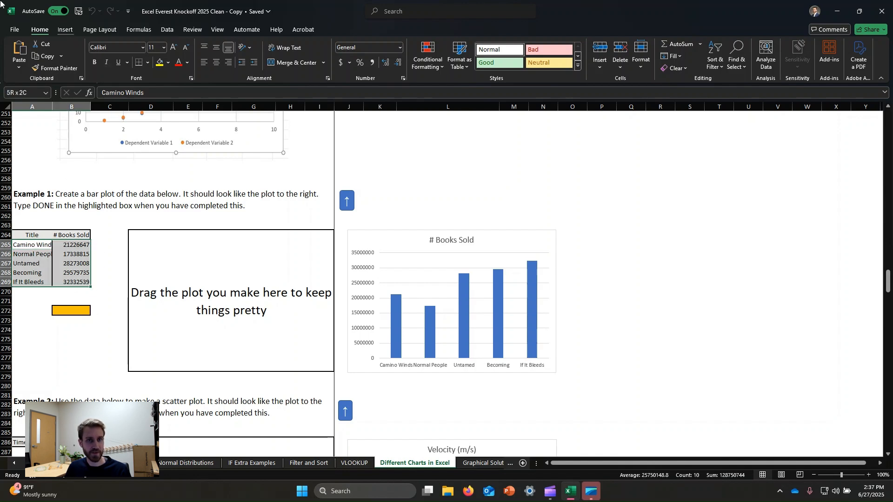
pyautogui.click(65, 30)
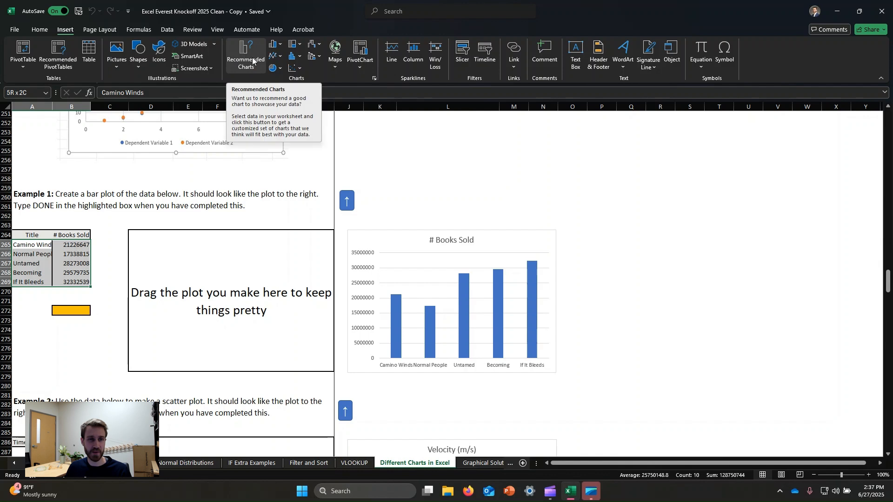
pyautogui.click(274, 44)
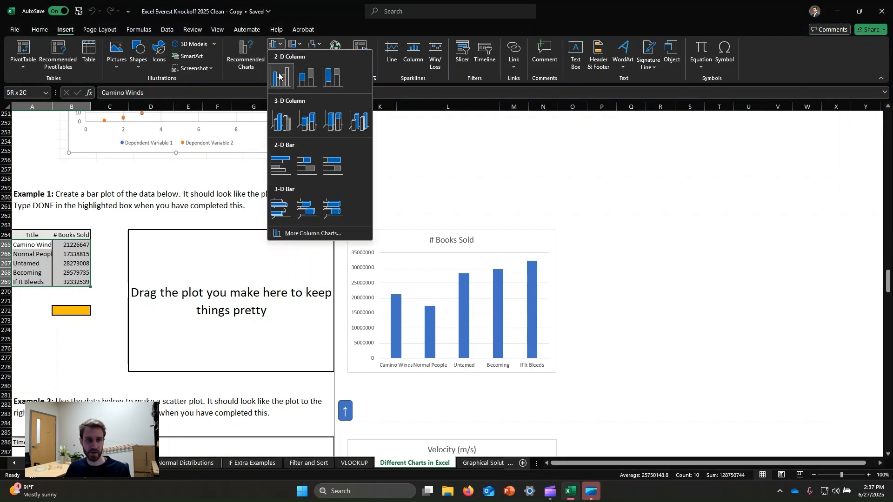
pyautogui.click(279, 75)
pyautogui.moveTo(492, 243); pyautogui.dragTo(278, 246)
# Step: Retitle the Example 1 column chart "# Books Sold" and deselect it
pyautogui.click(230, 247)
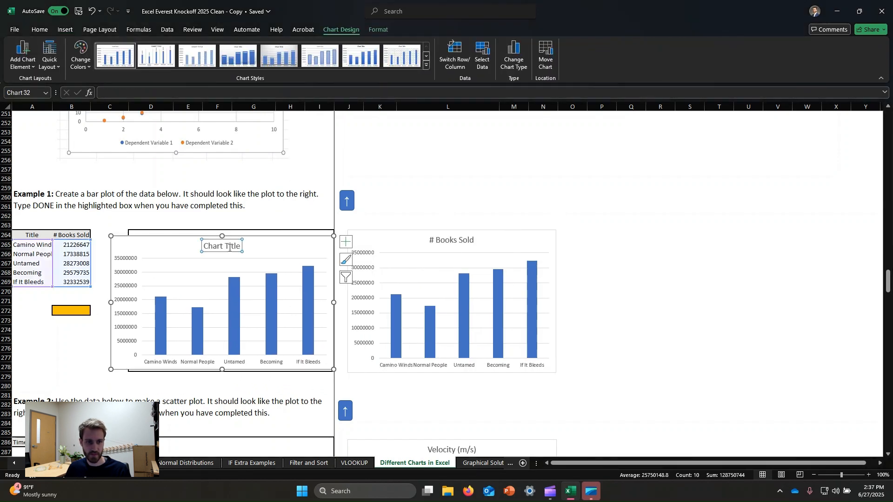
pyautogui.doubleClick(244, 246)
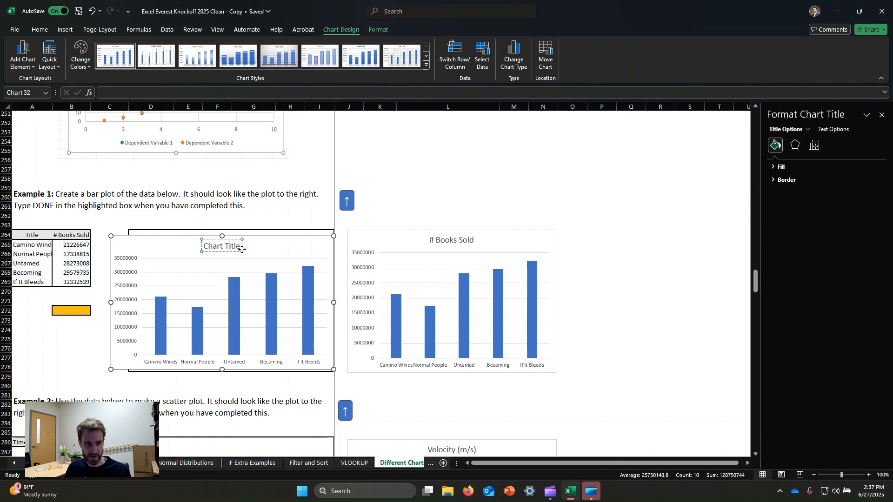
pyautogui.tripleClick(220, 246)
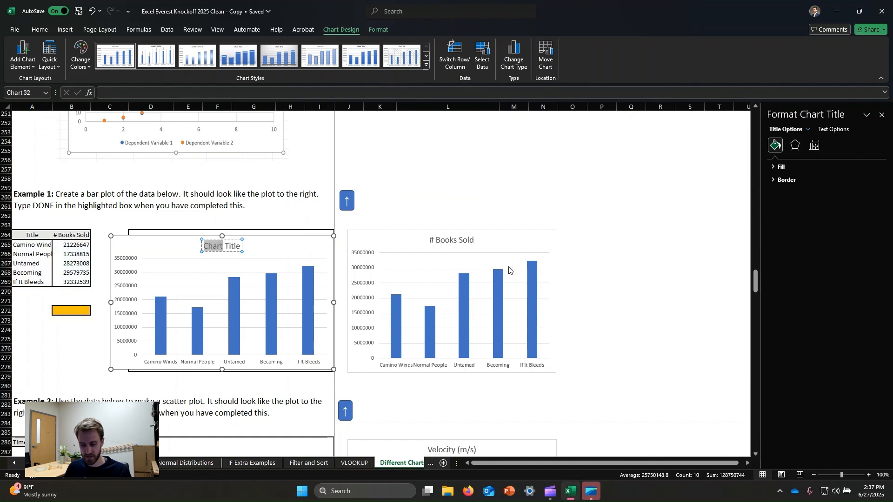
pyautogui.write('#')
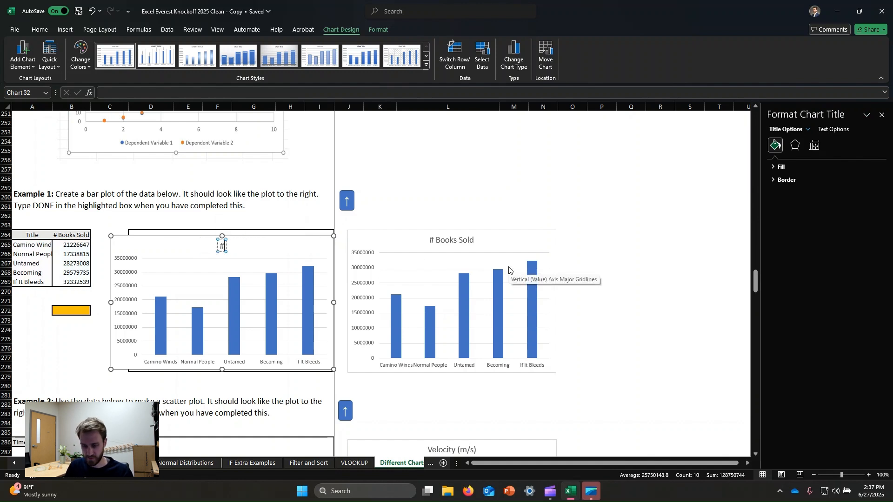
pyautogui.write(' Books Sold')
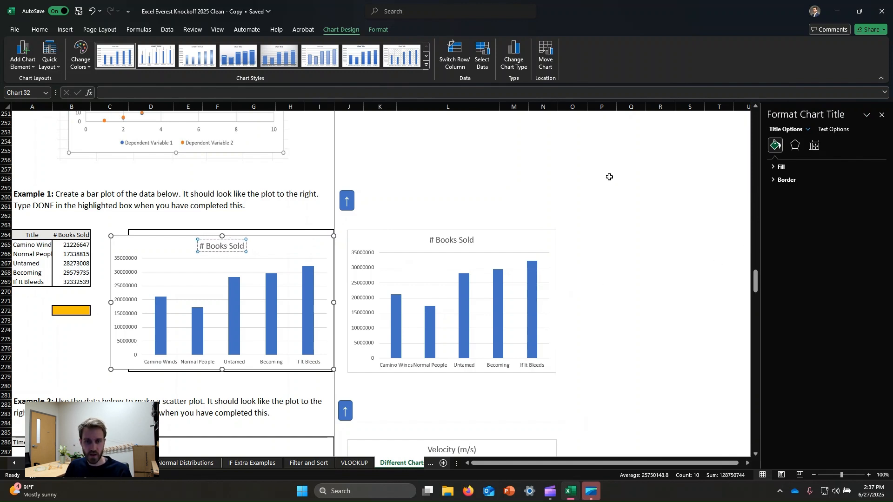
pyautogui.click(513, 187)
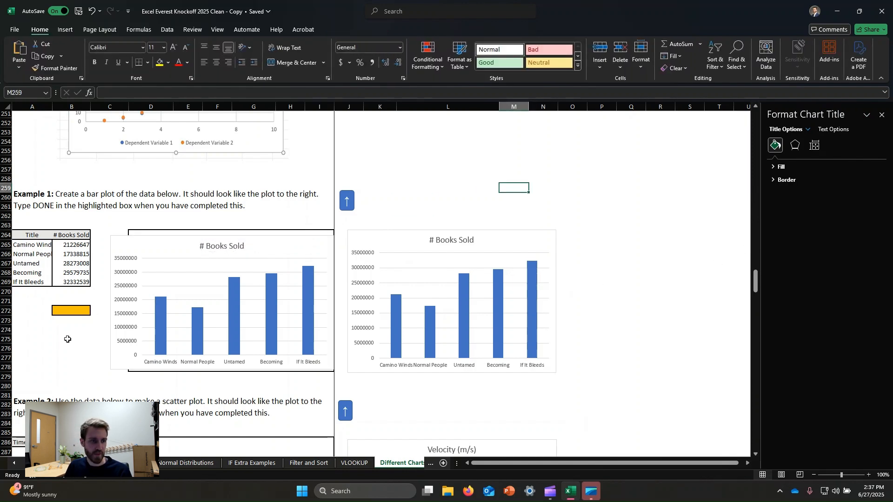
# Step: Highlight the Example 1 source data, including the title and # Books Sold columns individually, to compare it with the chart's axes
pyautogui.moveTo(29, 247); pyautogui.dragTo(72, 281)
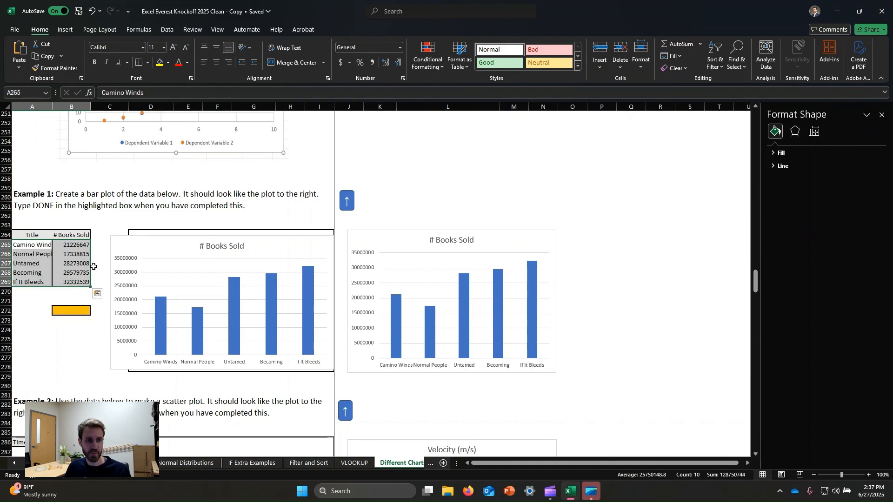
pyautogui.click(28, 327)
pyautogui.moveTo(36, 244); pyautogui.dragTo(36, 285)
pyautogui.click(46, 329)
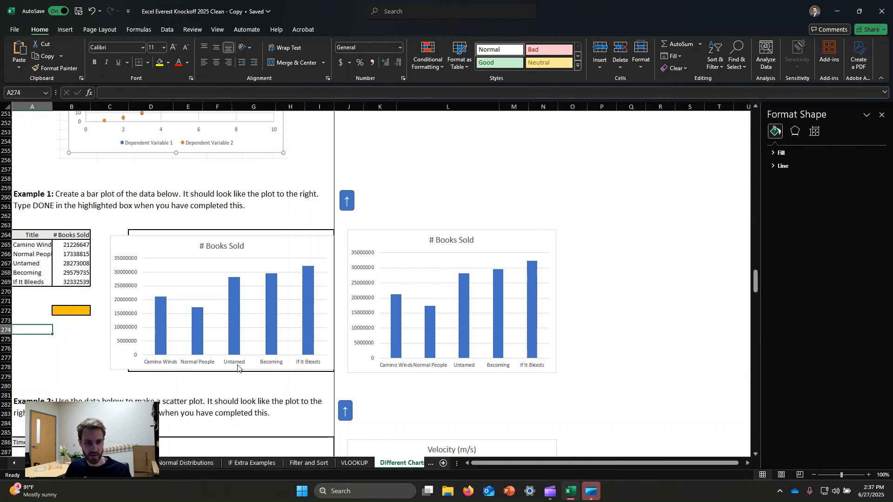
pyautogui.moveTo(72, 245); pyautogui.dragTo(87, 284)
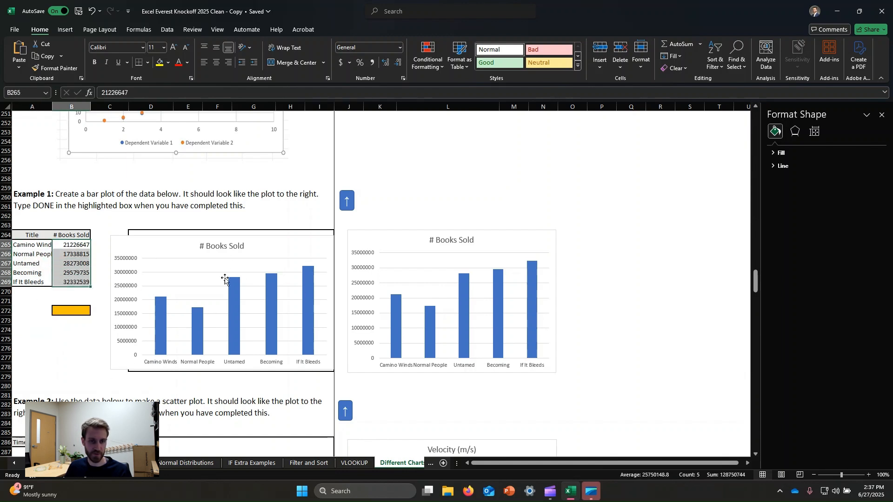
pyautogui.click(515, 169)
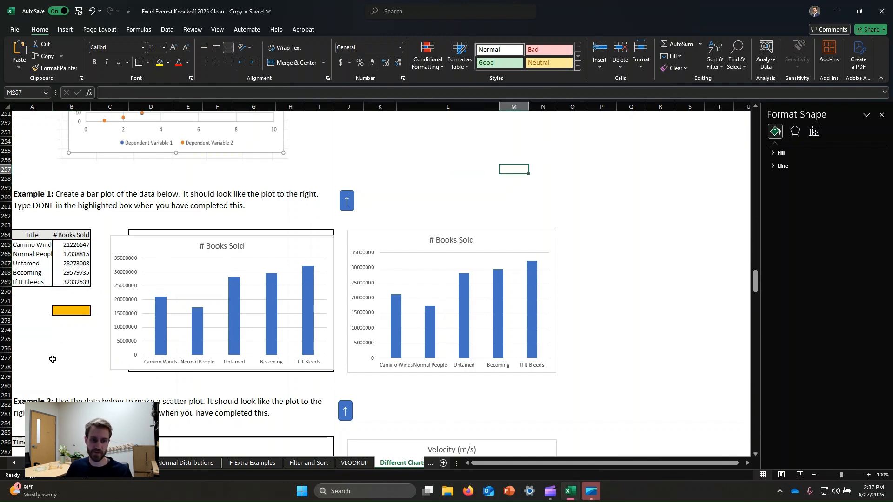
# Step: Mark Example 1 as completed by entering "done" in its highlighted cell B272
pyautogui.scroll(-7, 166, 223)
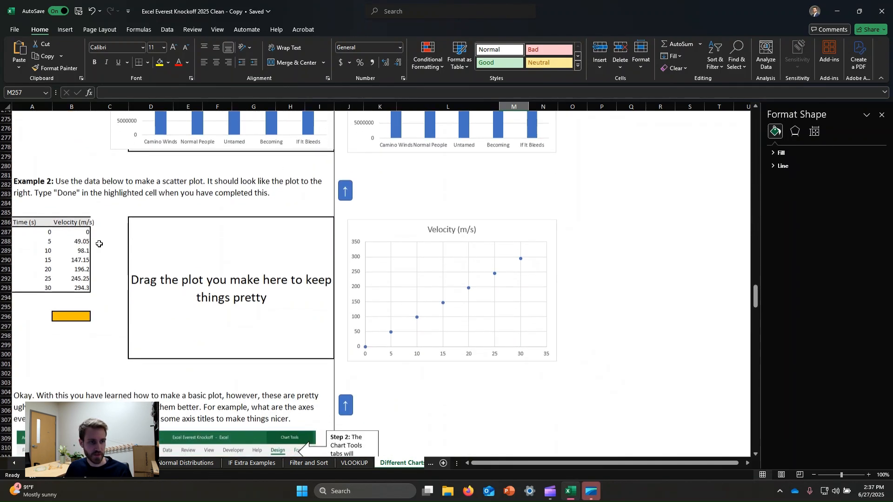
pyautogui.scroll(-1, 99, 242)
pyautogui.scroll(5, 109, 257)
pyautogui.click(74, 256)
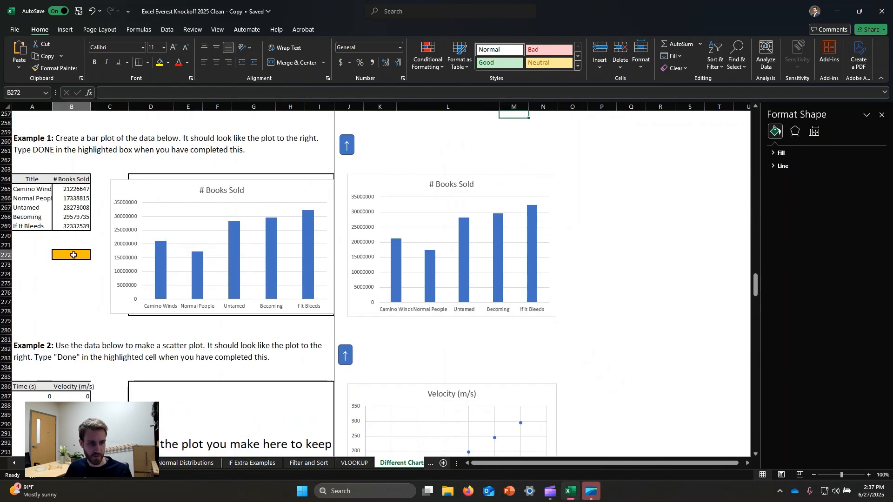
pyautogui.write('done')
pyautogui.press('Return')
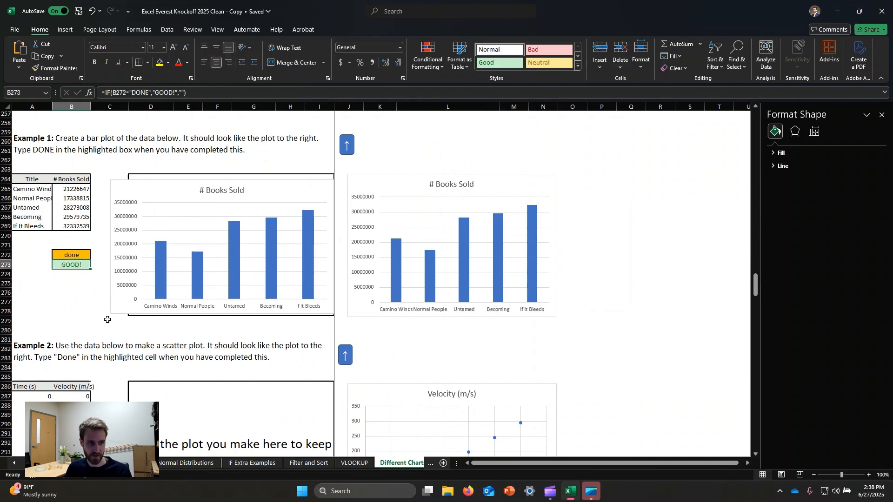
# Step: Insert a markers-only scatter chart from the time and velocity data in A287:B293 and place it over the Example 2 plot box
pyautogui.scroll(-5, 115, 279)
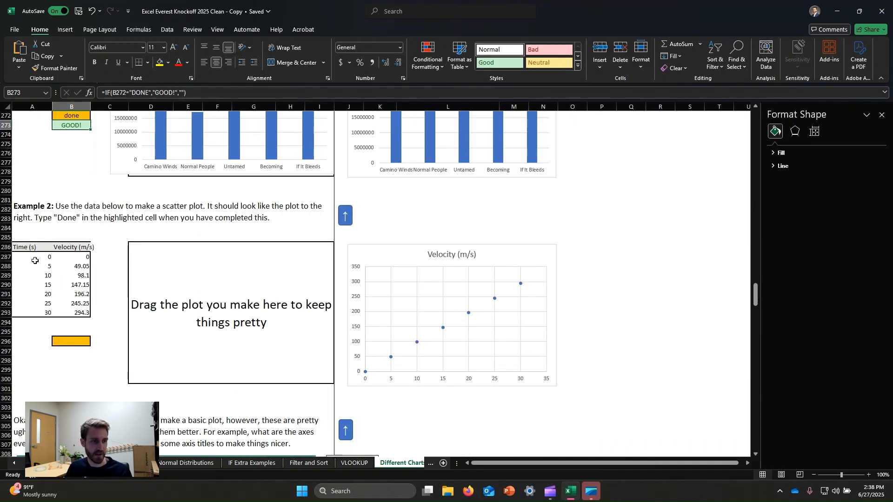
pyautogui.moveTo(29, 256); pyautogui.dragTo(80, 313)
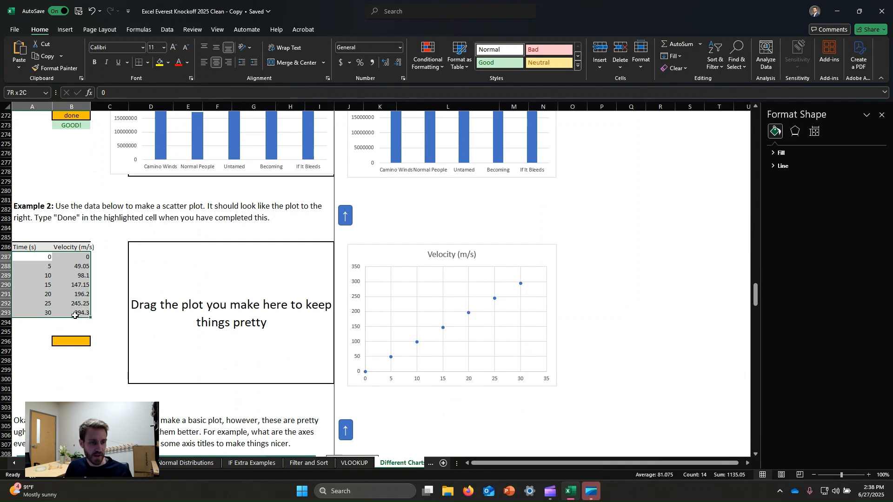
pyautogui.click(65, 30)
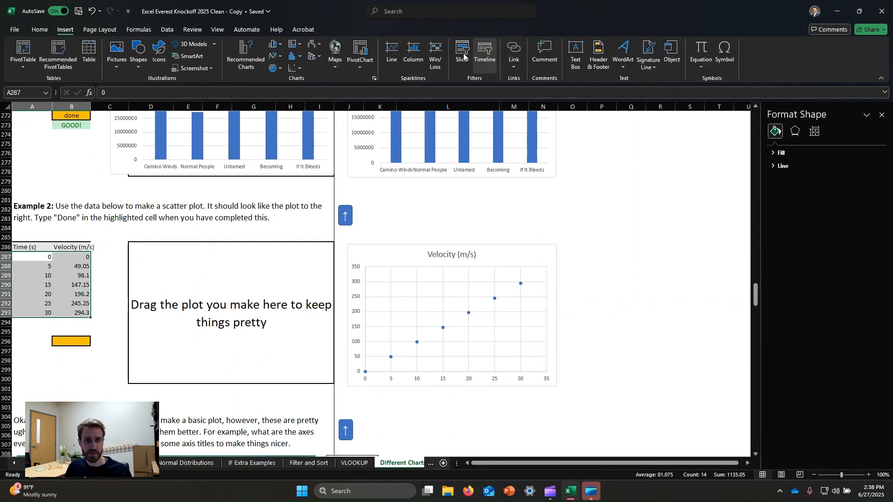
pyautogui.click(295, 69)
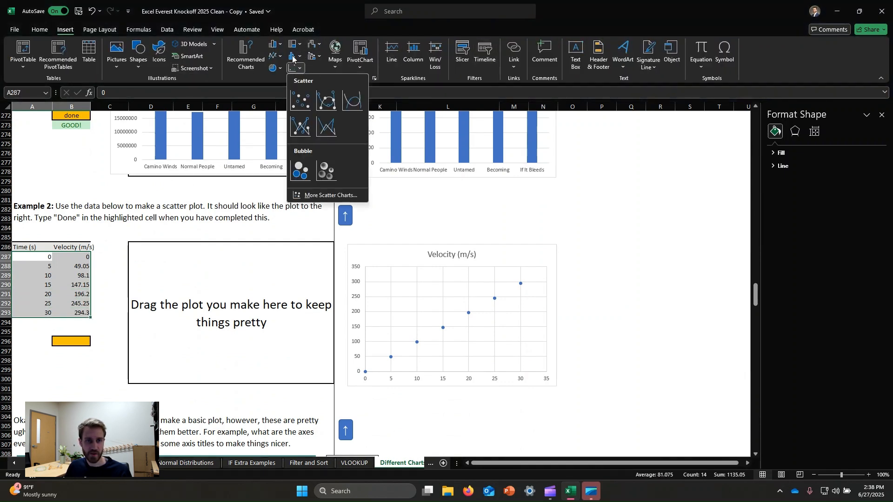
pyautogui.click(299, 101)
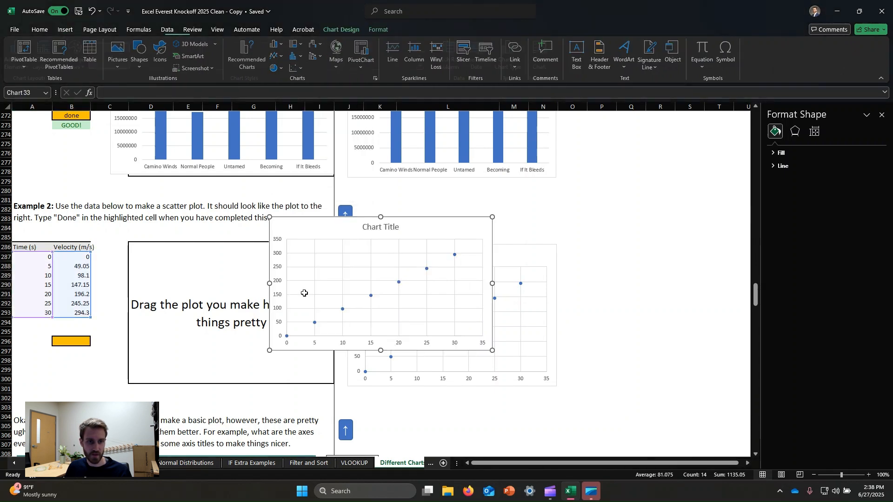
pyautogui.moveTo(417, 227); pyautogui.dragTo(271, 255)
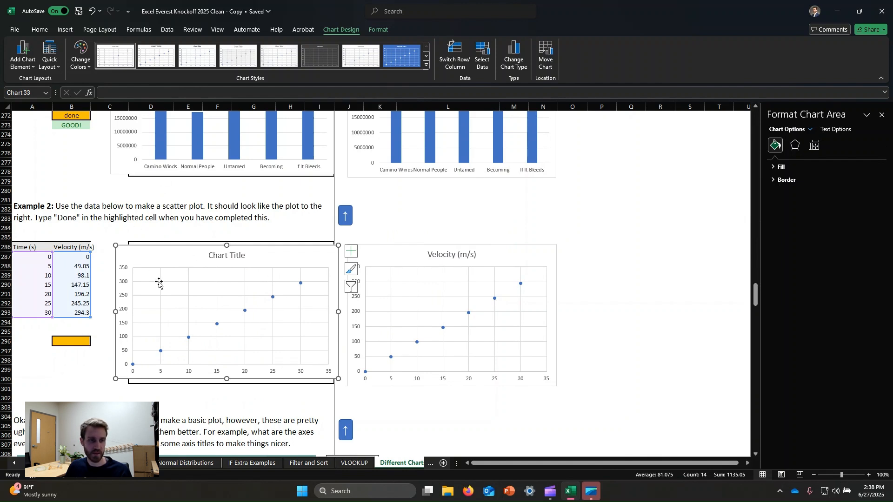
# Step: Retitle the Example 2 scatter chart "Velocity (m/s)"
pyautogui.scroll(3, 160, 284)
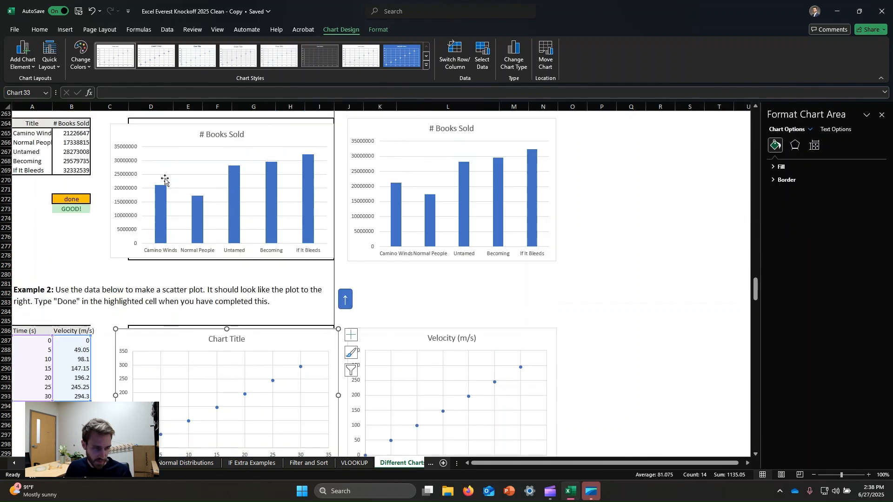
pyautogui.scroll(-3, 192, 203)
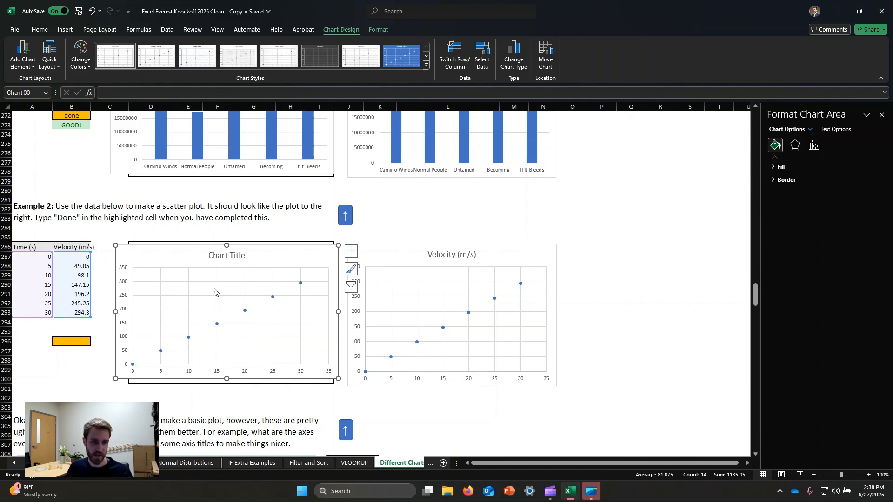
pyautogui.click(217, 259)
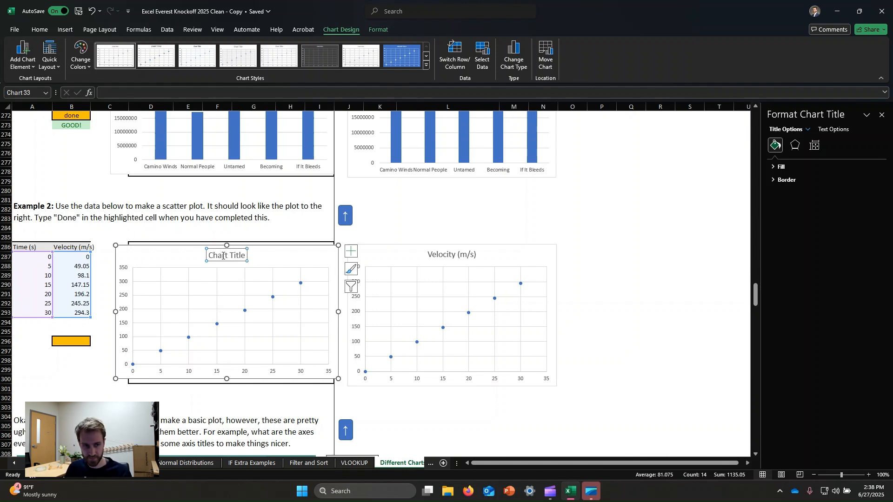
pyautogui.doubleClick(223, 256)
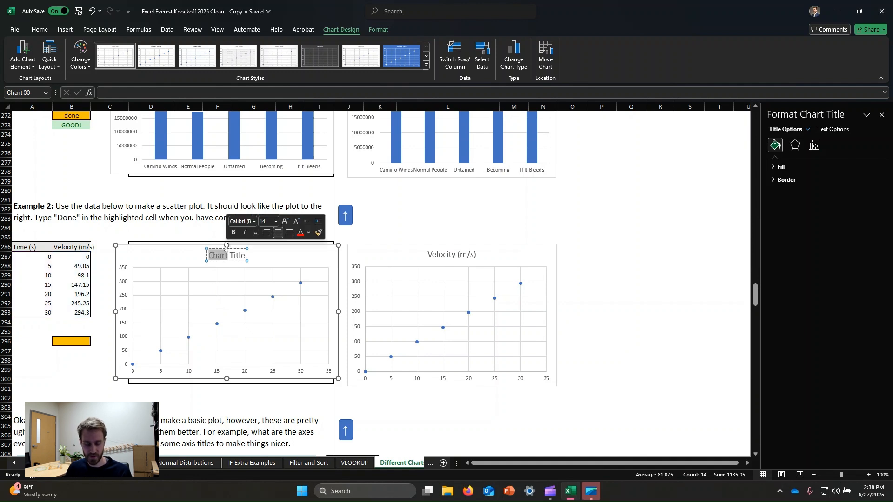
pyautogui.hotkey('ctrl', 'a')
pyautogui.write('Velo')
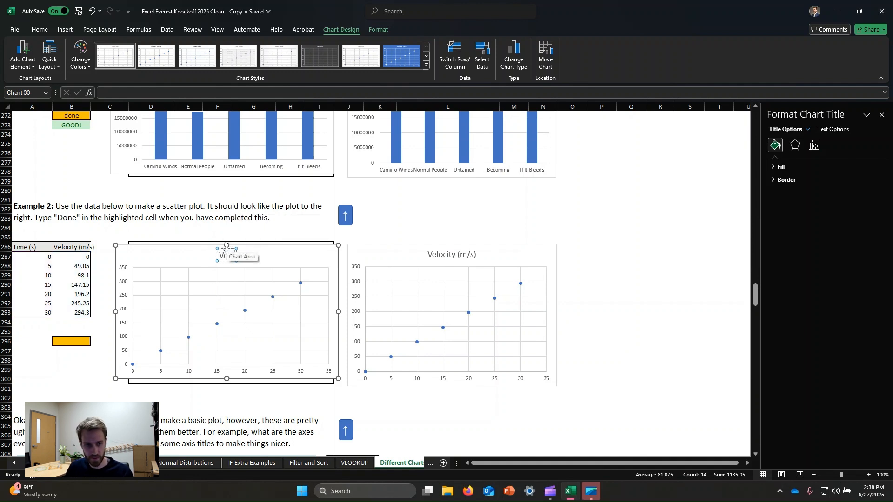
pyautogui.press('BackSpace')
pyautogui.write('el')
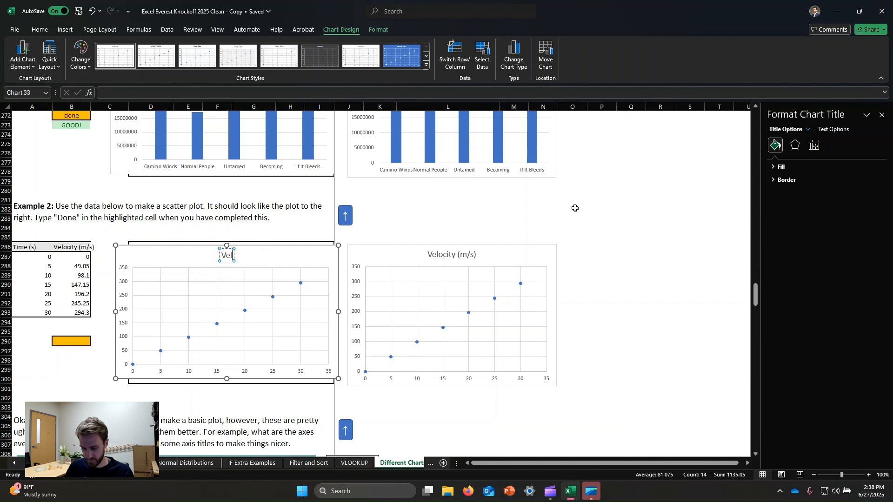
pyautogui.write('ocity (m')
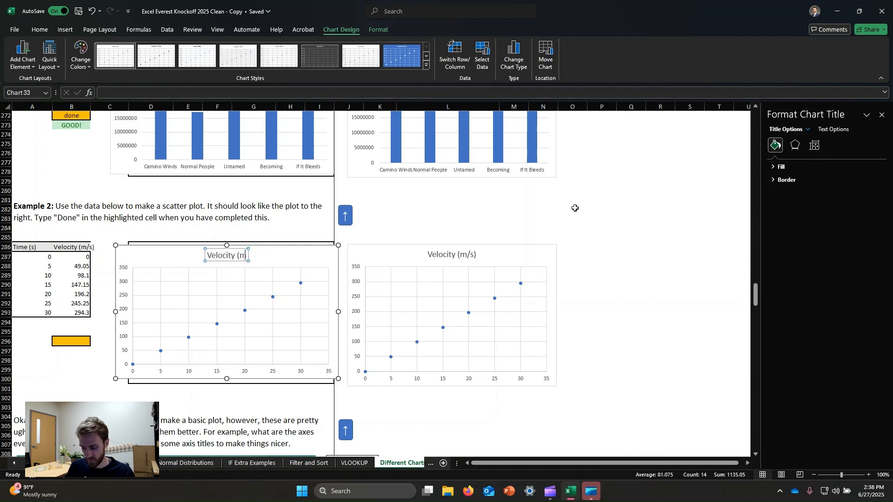
pyautogui.write('/s)')
pyautogui.click(555, 207)
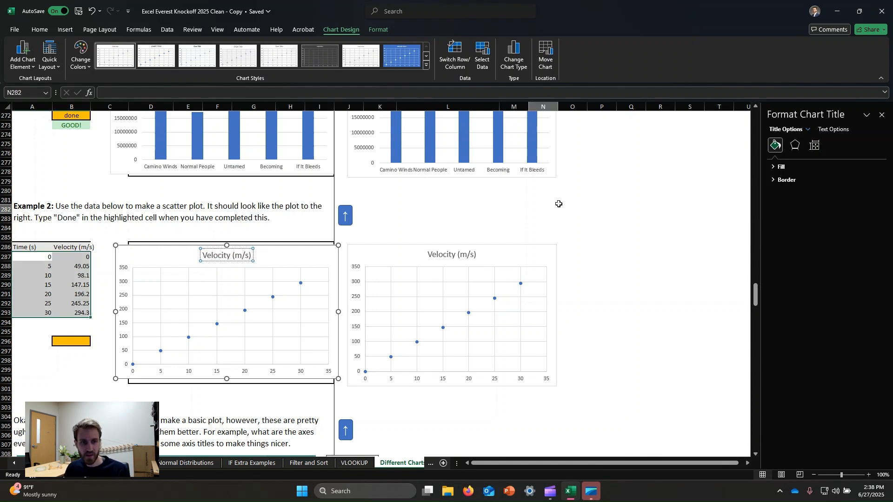
# Step: Mark Example 2 as completed by entering "done" in its highlighted cell B296
pyautogui.click(86, 342)
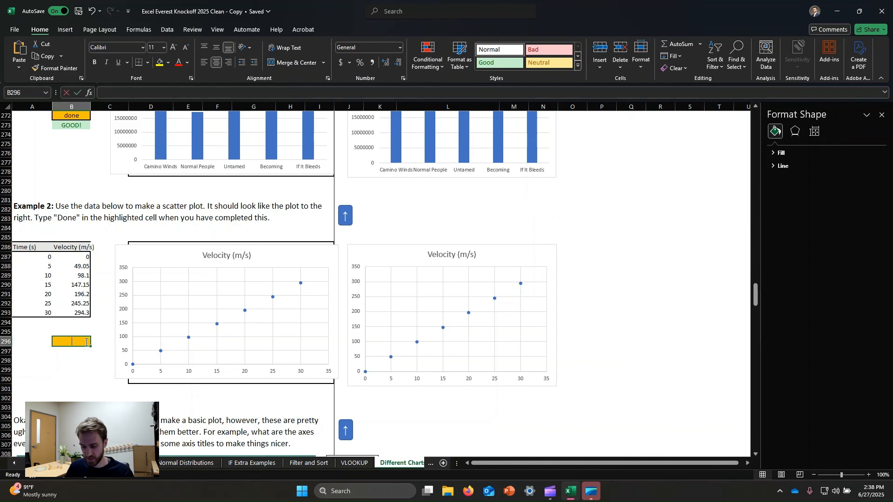
pyautogui.write('done')
pyautogui.press('Return')
pyautogui.press('Up')
pyautogui.press('Up')
pyautogui.press('Up')
pyautogui.press('Up')
pyautogui.press('Up')
pyautogui.press('Up')
pyautogui.press('Up')
pyautogui.press('Up')
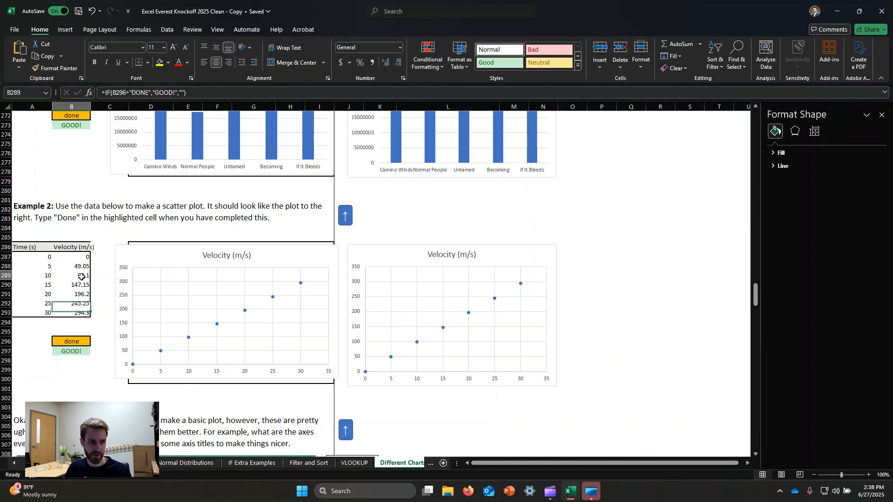
pyautogui.click(279, 301)
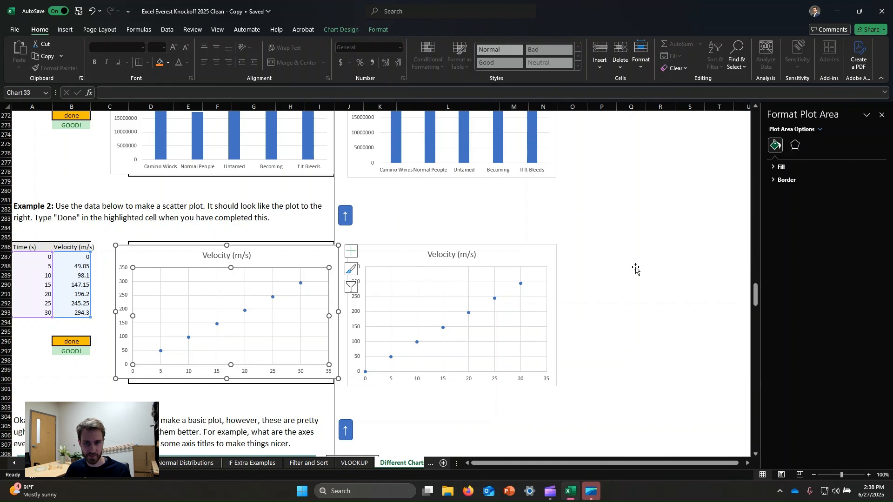
pyautogui.click(595, 237)
# Step: Insert a markers-only scatter chart from the Example 3 time and velocity data in A346:B352 and place it over the Example 3 plot box
pyautogui.scroll(-2, 304, 289)
pyautogui.scroll(-13, 304, 289)
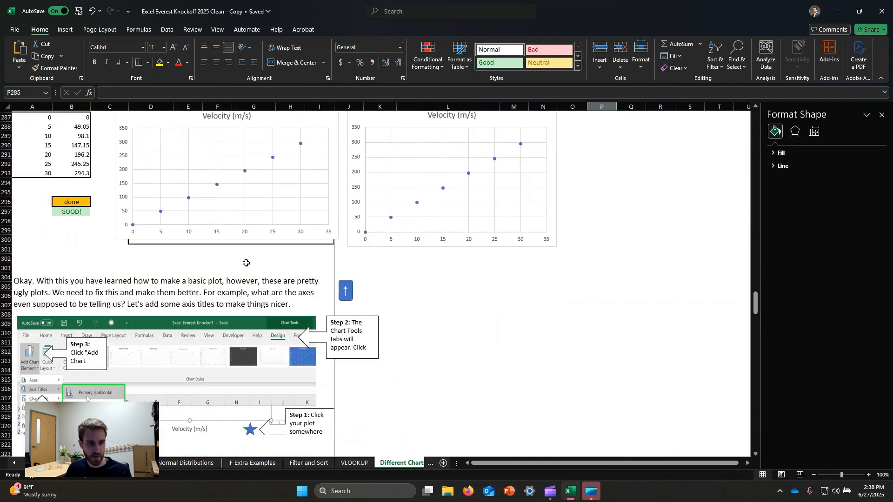
pyautogui.scroll(-6, 277, 266)
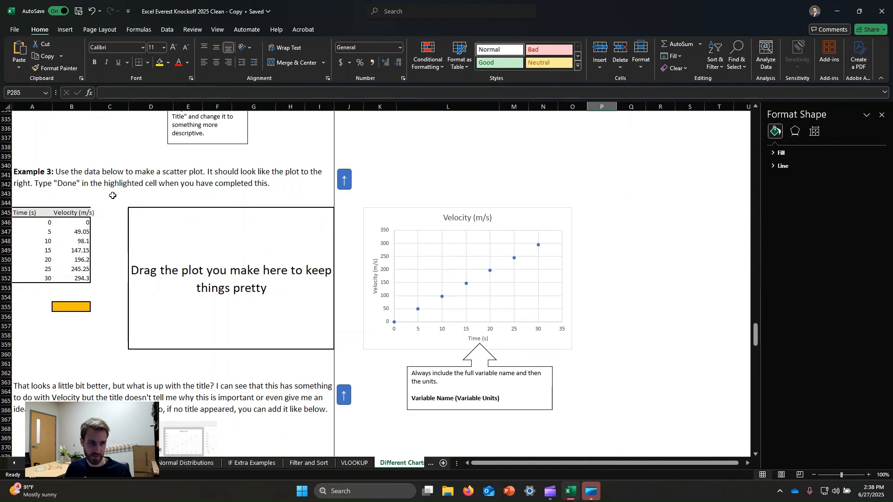
pyautogui.click(61, 222)
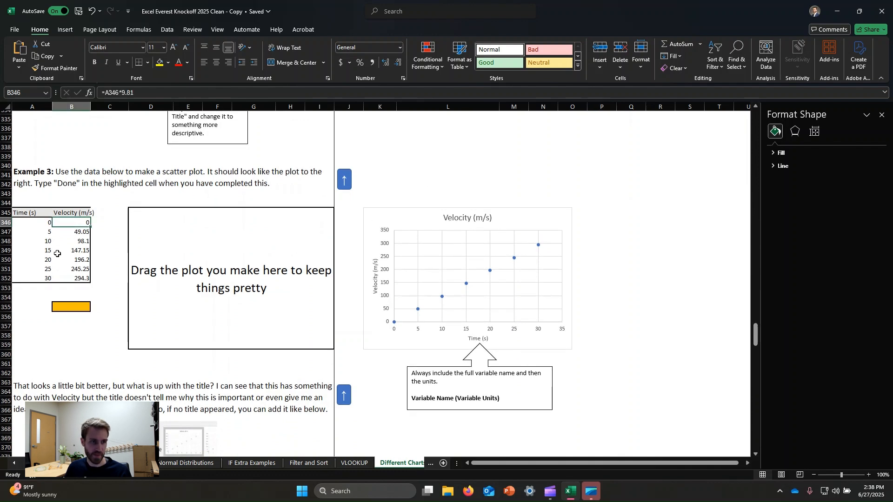
pyautogui.click(40, 226)
pyautogui.keyDown('shift'); pyautogui.click(84, 280); pyautogui.keyUp('shift')
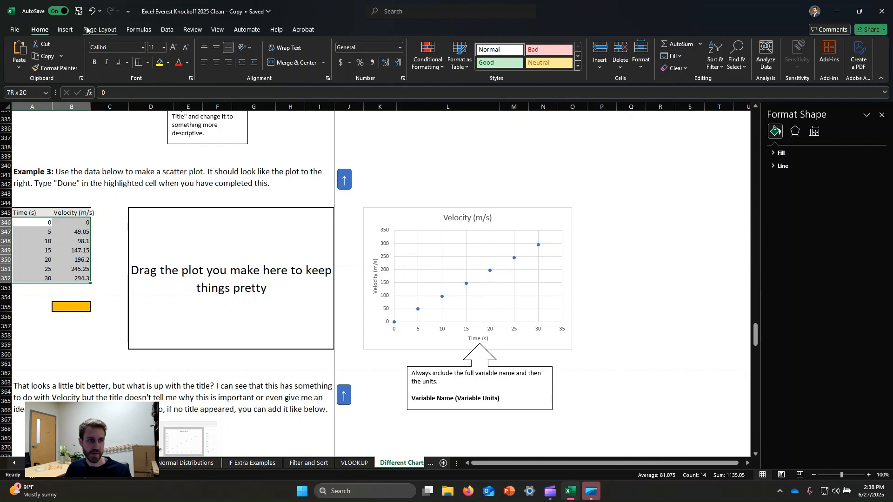
pyautogui.click(65, 29)
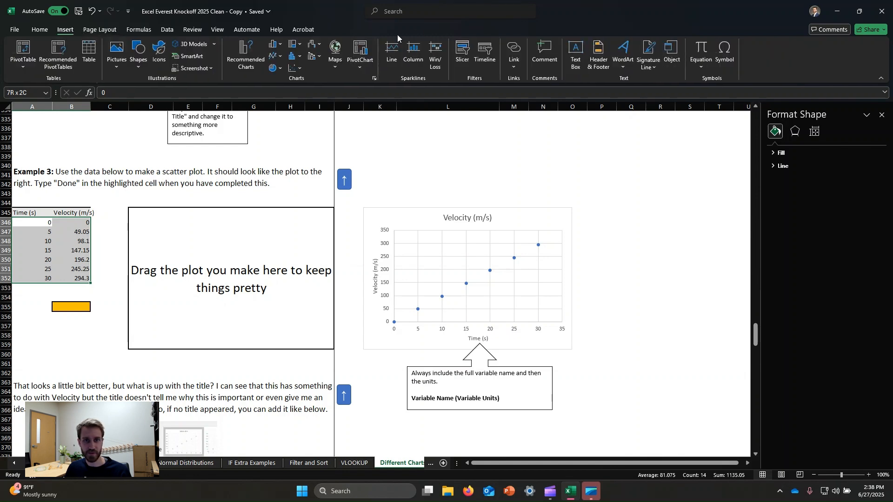
pyautogui.click(295, 68)
pyautogui.click(301, 101)
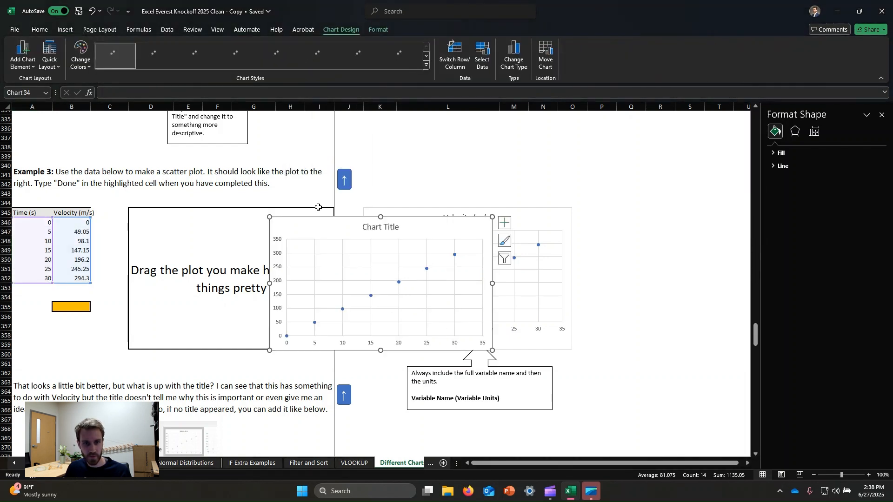
pyautogui.moveTo(376, 241); pyautogui.dragTo(298, 224)
pyautogui.click(418, 156)
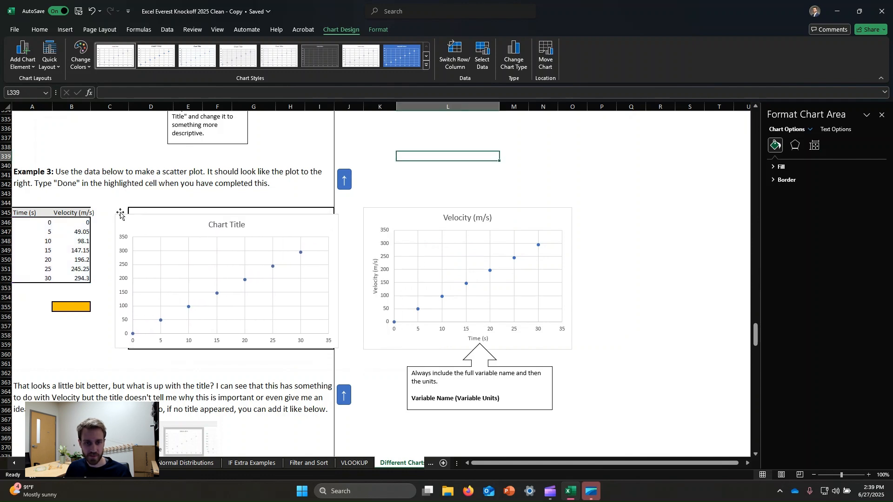
# Step: Compare the Example 3 reference chart's axis titles with the new chart and review the commands available for adding chart elements
pyautogui.click(378, 279)
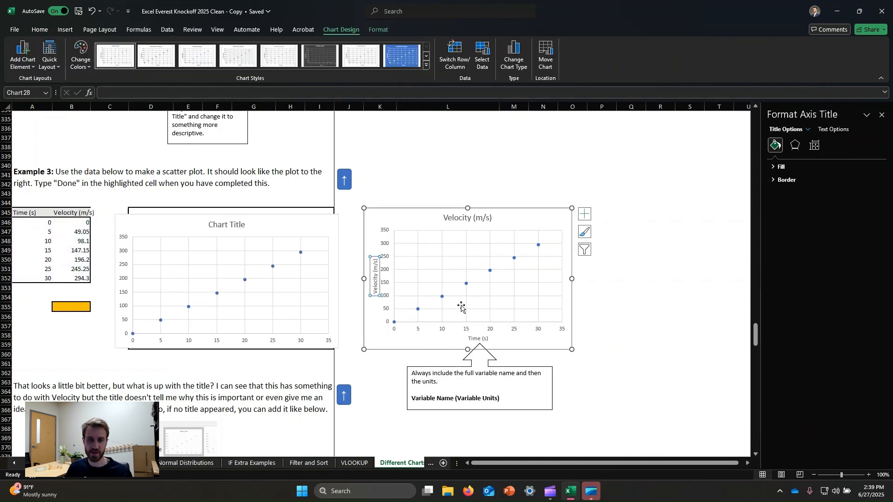
pyautogui.click(234, 240)
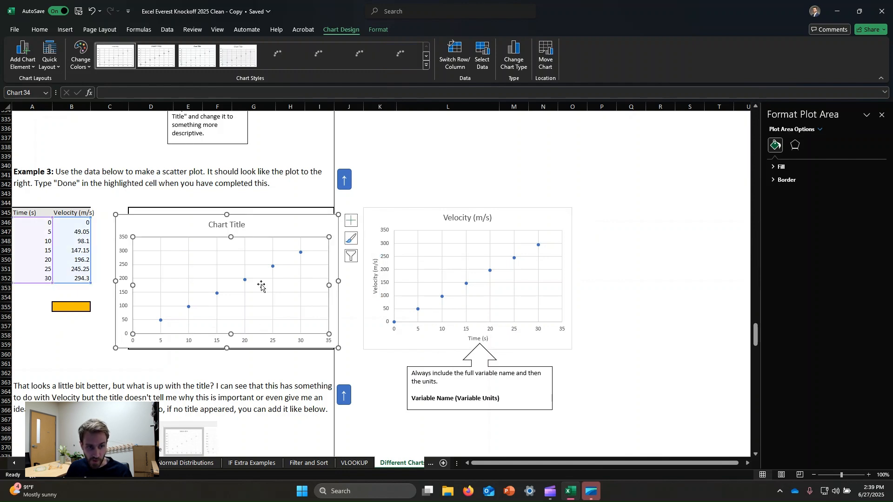
pyautogui.click(472, 195)
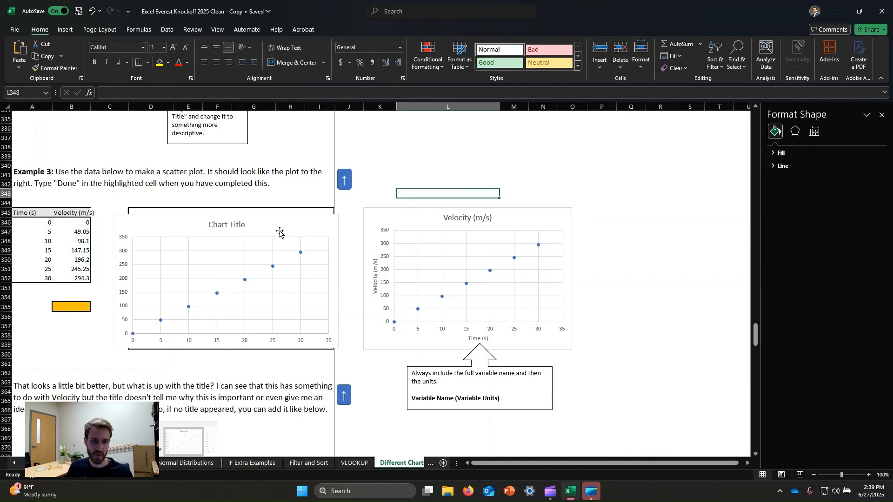
pyautogui.click(313, 234)
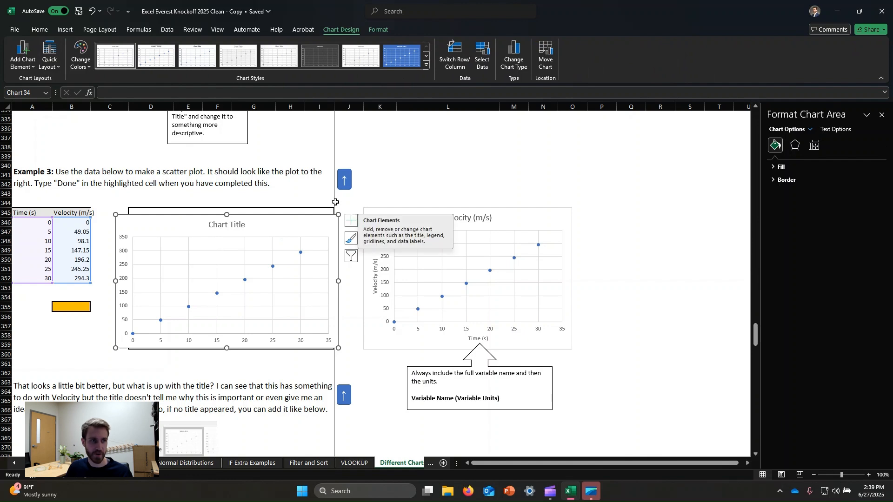
pyautogui.doubleClick(332, 30)
pyautogui.click(345, 31)
pyautogui.click(345, 31)
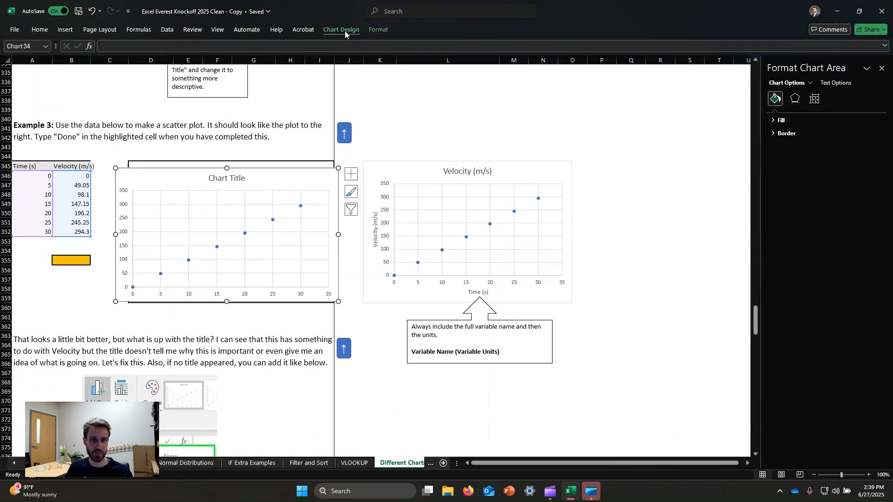
pyautogui.doubleClick(345, 30)
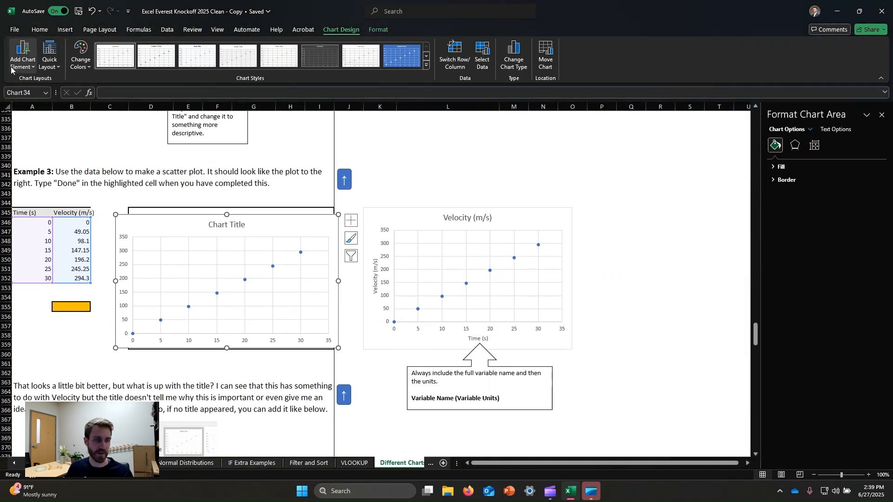
pyautogui.click(24, 64)
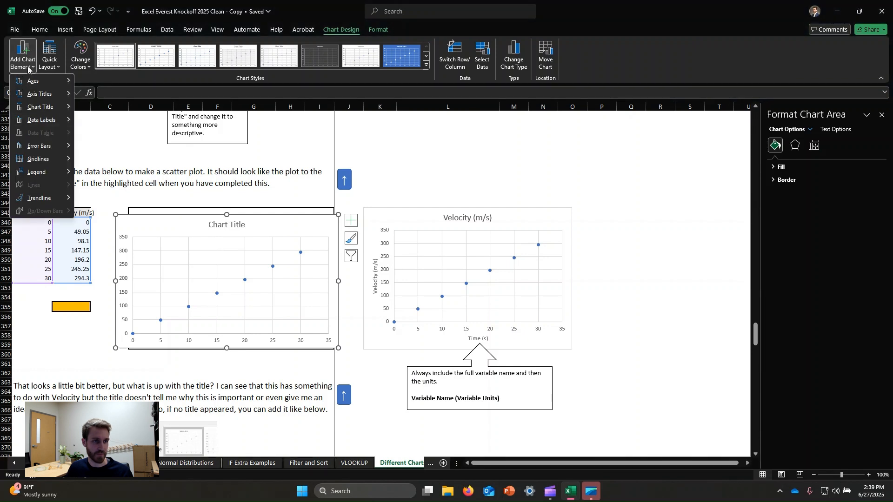
pyautogui.click(307, 226)
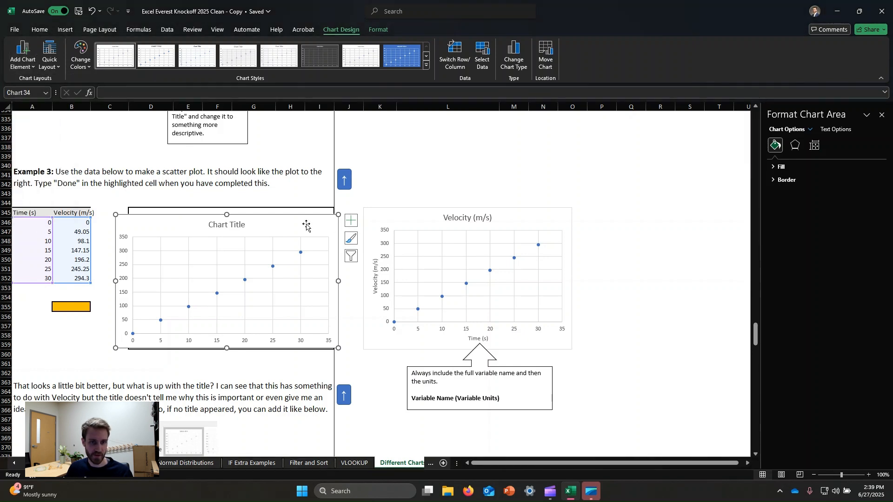
pyautogui.rightClick(307, 225)
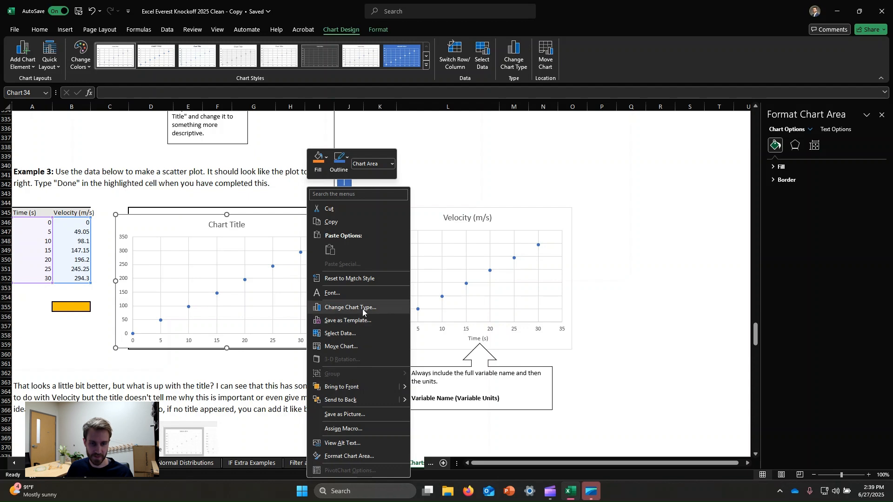
pyautogui.click(276, 227)
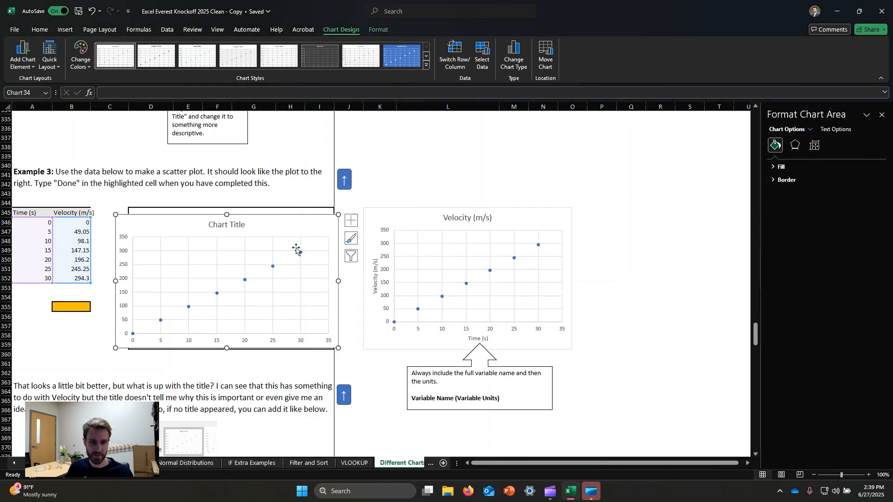
# Step: Add axis titles to both axes of the new Example 3 scatter chart
pyautogui.click(351, 221)
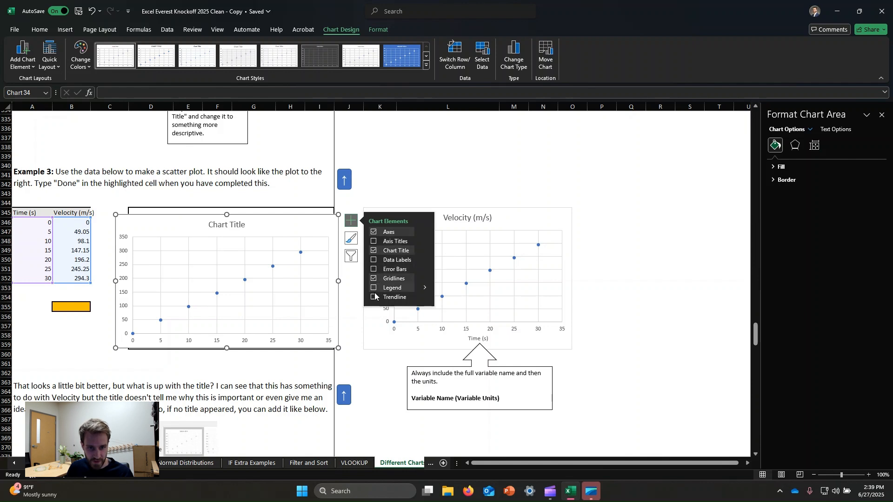
pyautogui.click(374, 278)
pyautogui.click(374, 241)
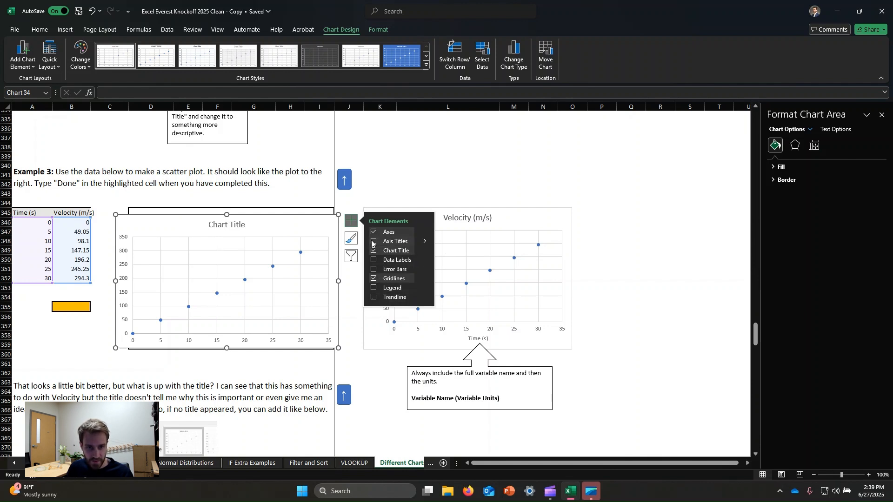
pyautogui.moveTo(423, 242)
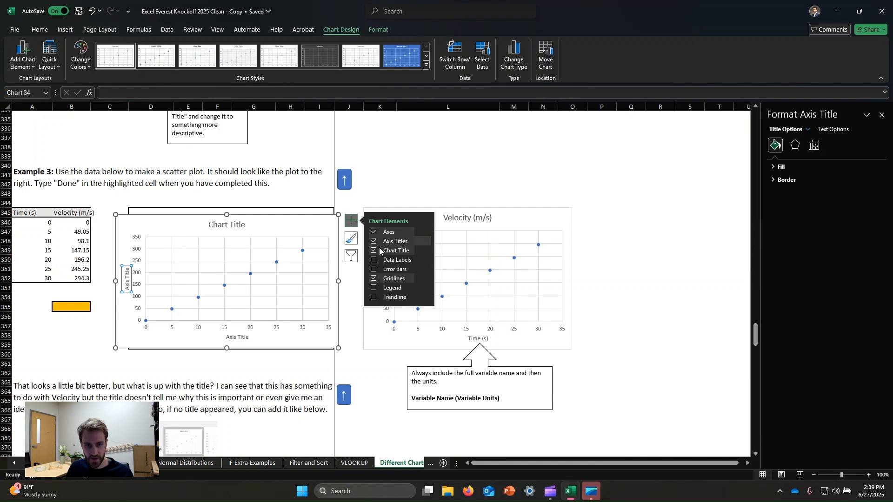
# Step: Set the Example 3 chart's horizontal axis title to "Time (s)"
pyautogui.click(239, 338)
pyautogui.click(249, 336)
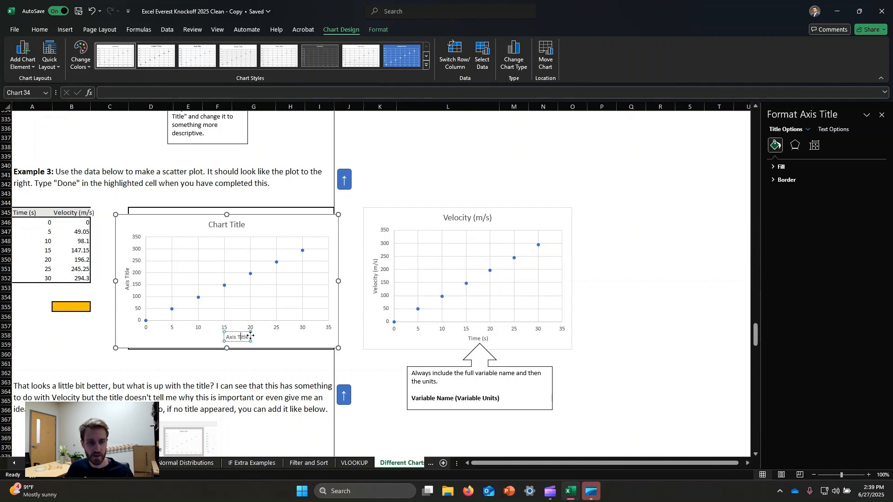
pyautogui.hotkey('ctrl', 'a')
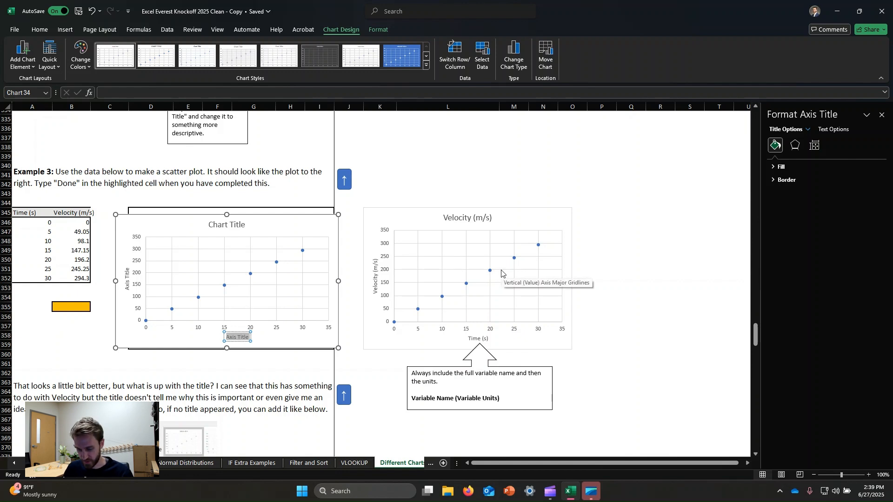
pyautogui.write('Time (s')
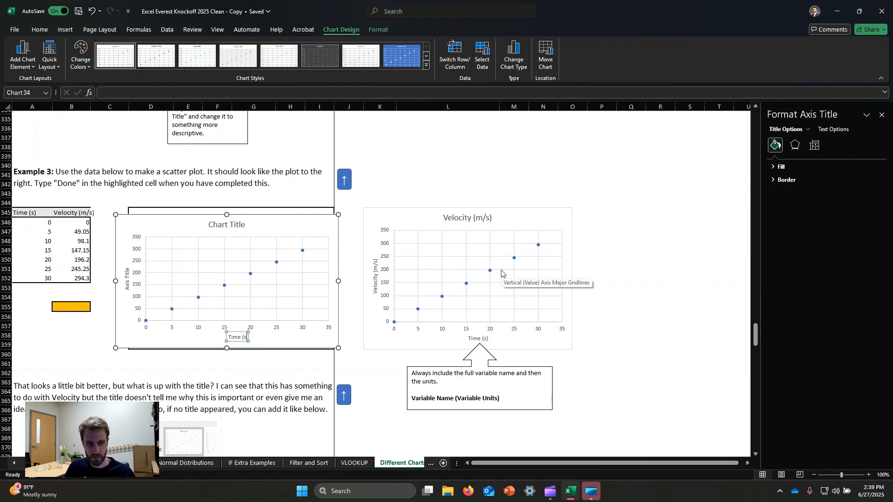
# Step: Set the Example 3 chart's vertical axis title to "Velocity (m/s)"
pyautogui.doubleClick(128, 274)
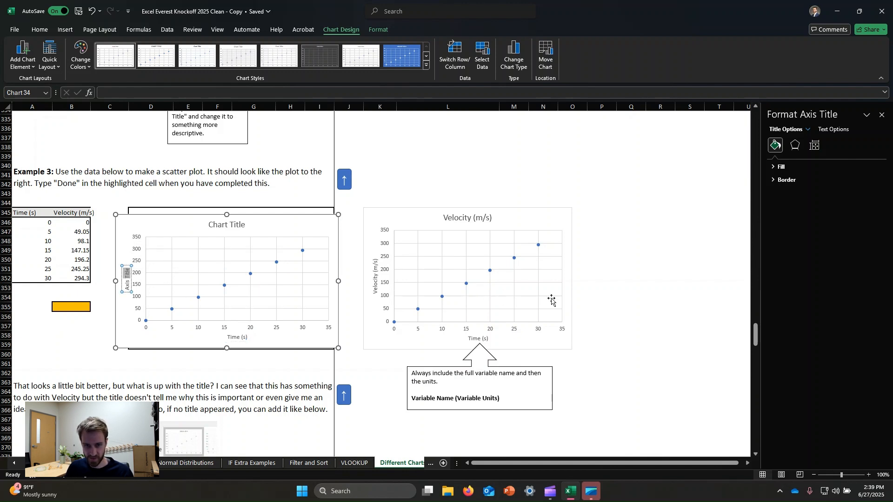
pyautogui.write('Velocit')
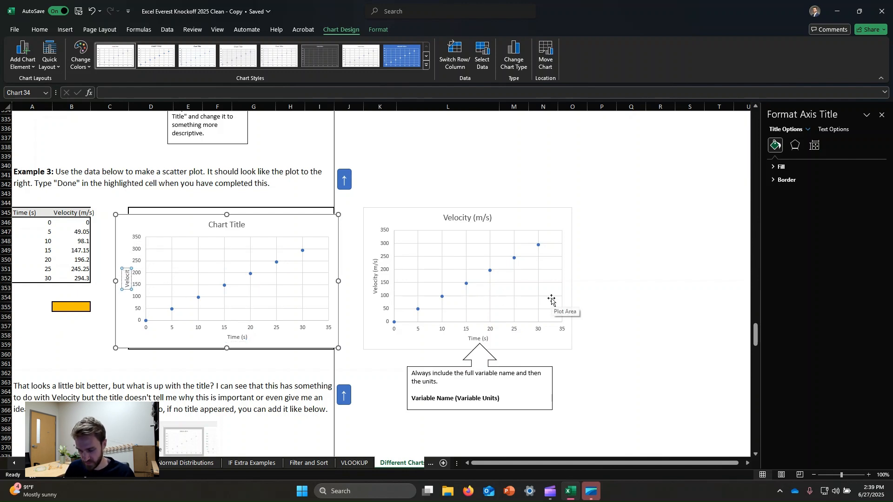
pyautogui.write('y (m/s)')
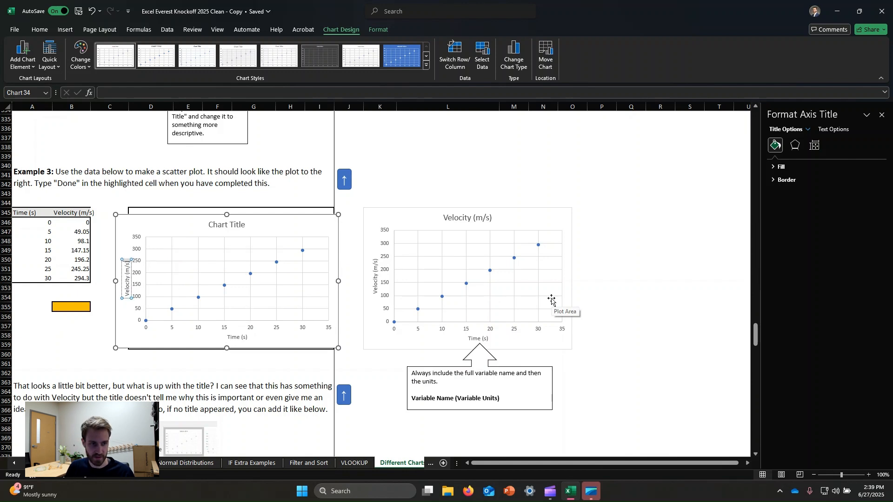
pyautogui.click(291, 231)
# Step: Replace the Example 3 chart's main title with "Velocity (m/s)"
pyautogui.click(237, 225)
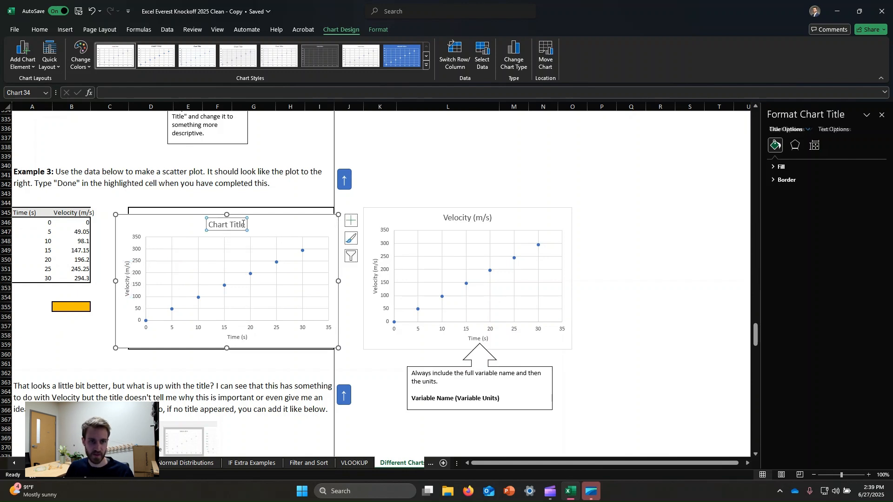
pyautogui.click(244, 224)
pyautogui.hotkey('ctrl', 'a')
pyautogui.write('Vel')
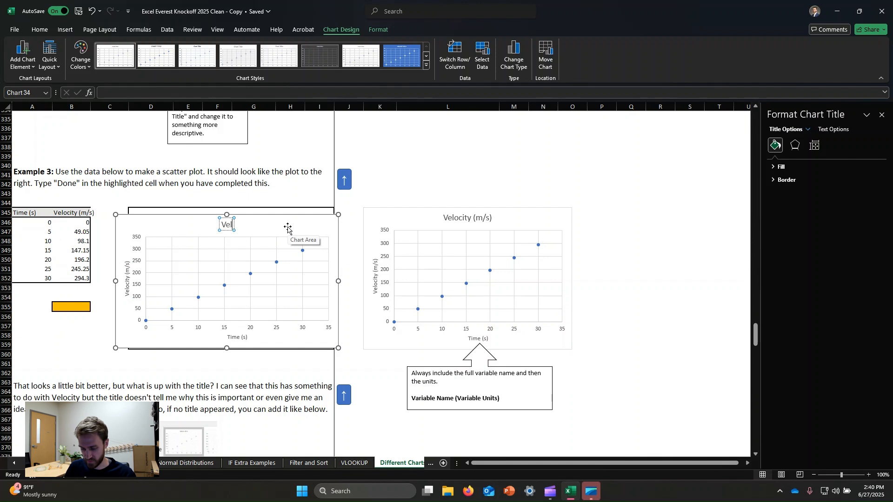
pyautogui.write('ocity (m/s)')
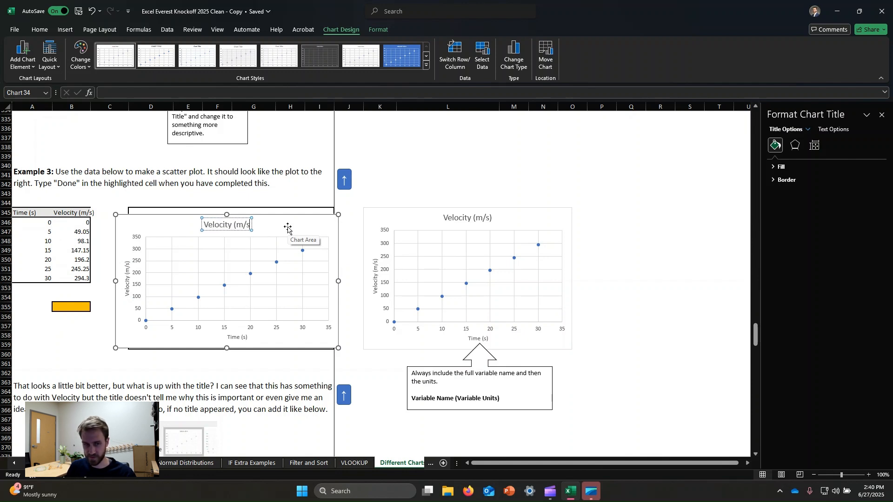
pyautogui.press('Return')
pyautogui.click(390, 184)
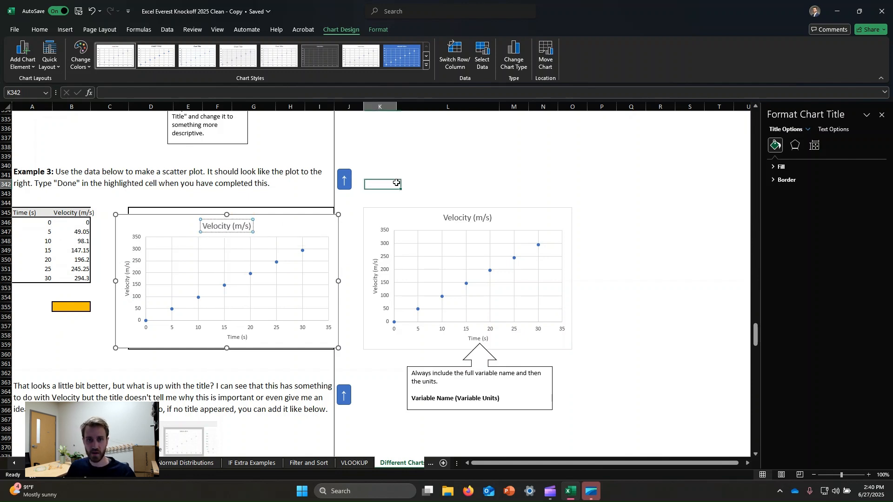
# Step: Insert a markers-only scatter chart from the Example 4 data in A395:B402 and place it over the Example 4 plot box
pyautogui.scroll(-3, 372, 238)
pyautogui.scroll(-2, 372, 239)
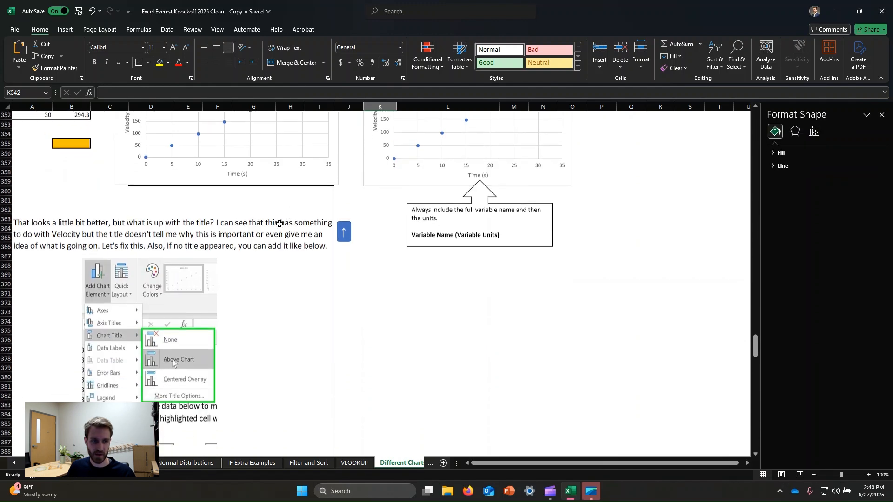
pyautogui.scroll(-3, 303, 253)
pyautogui.scroll(-1, 302, 253)
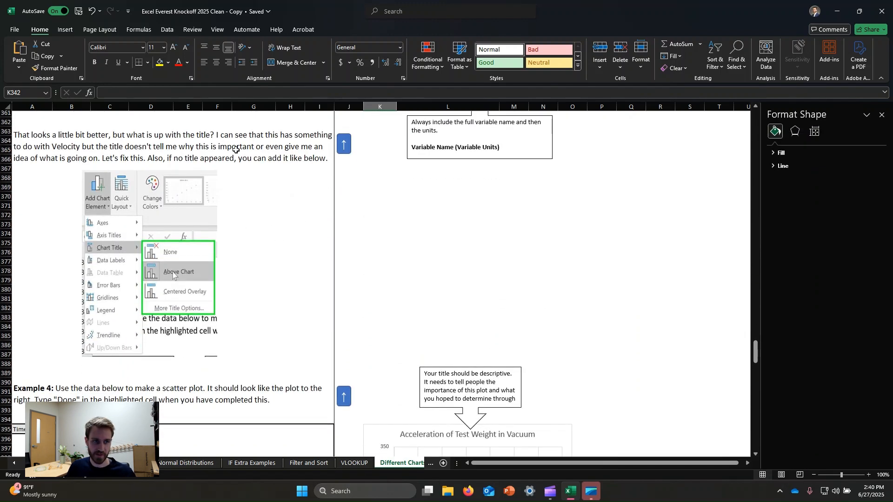
pyautogui.scroll(-7, 204, 217)
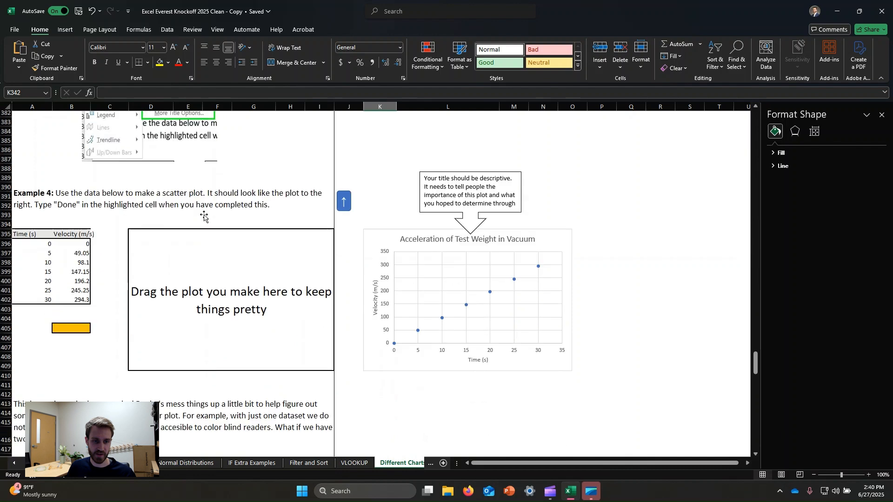
pyautogui.moveTo(22, 234); pyautogui.dragTo(79, 300)
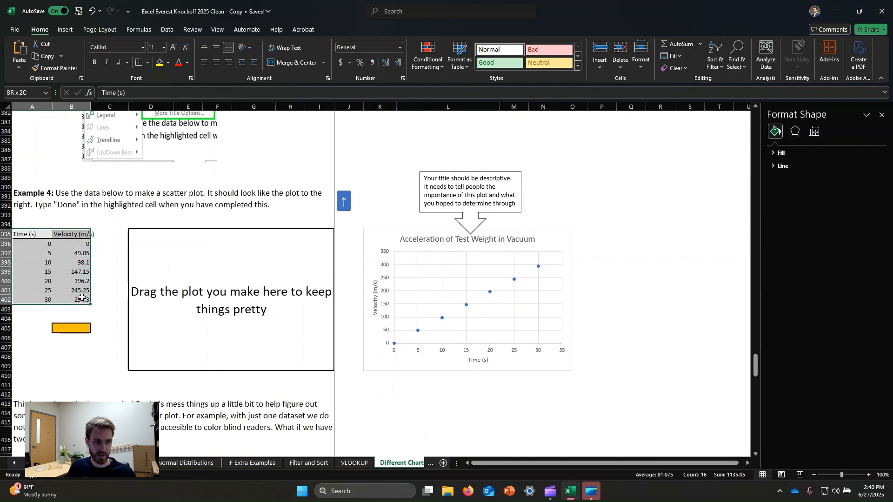
pyautogui.click(71, 30)
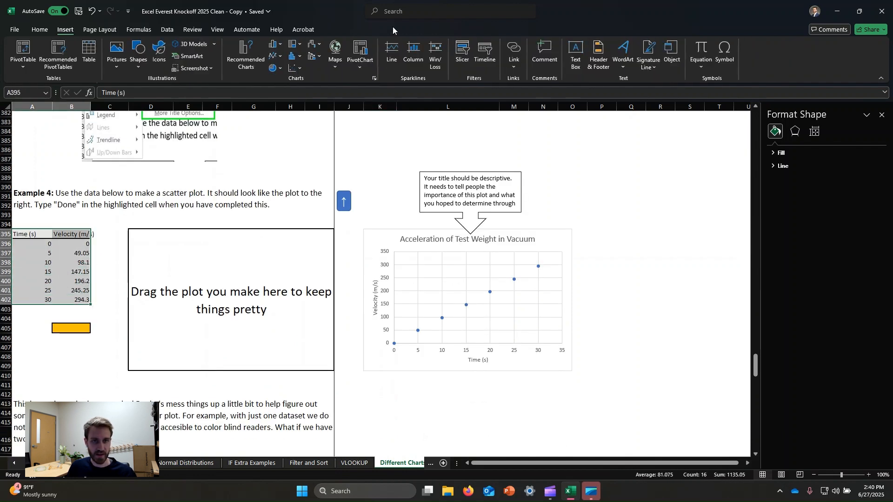
pyautogui.click(295, 68)
pyautogui.click(300, 108)
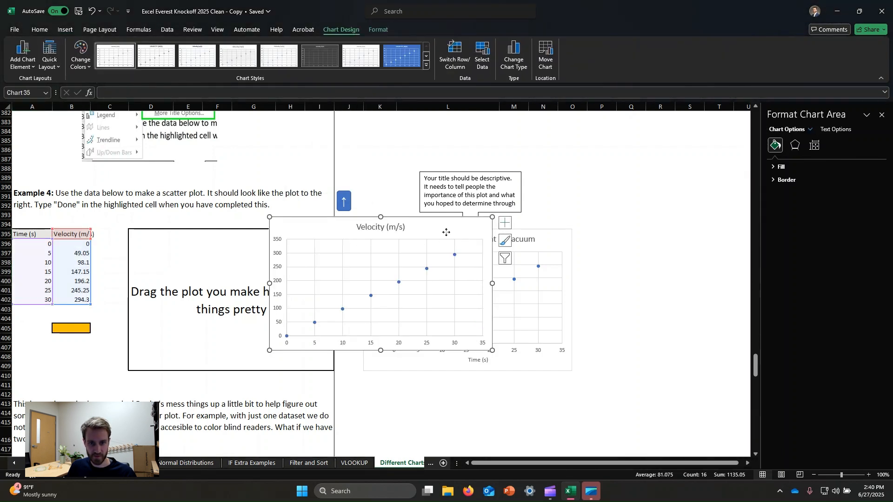
pyautogui.moveTo(446, 232); pyautogui.dragTo(292, 248)
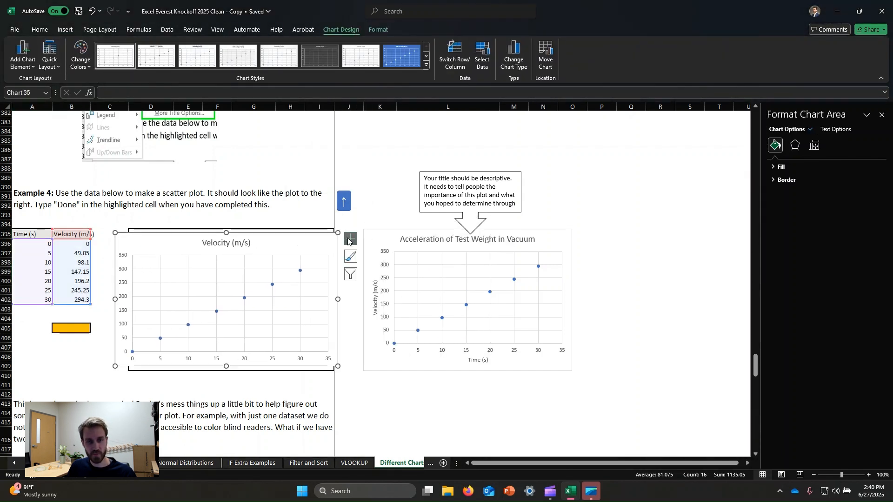
# Step: Add axis titles to the Example 4 chart and set the horizontal axis title to "Time (s)"
pyautogui.click(349, 241)
pyautogui.click(373, 260)
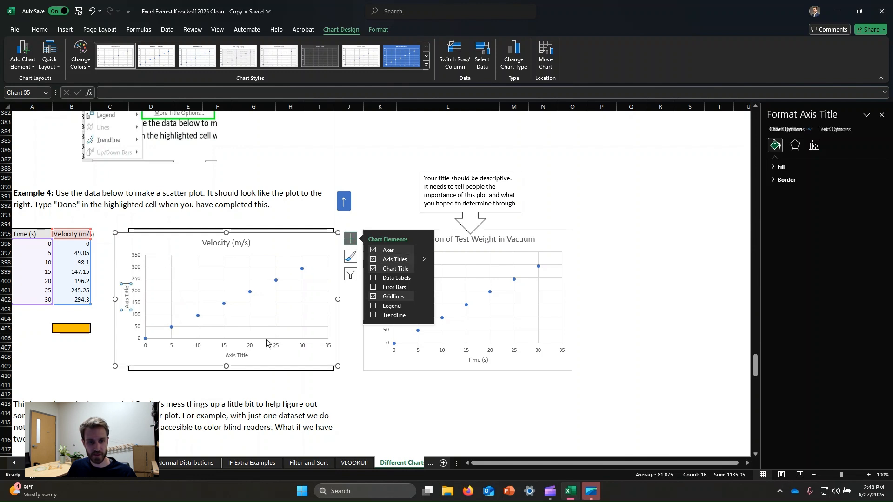
pyautogui.click(242, 356)
pyautogui.click(239, 357)
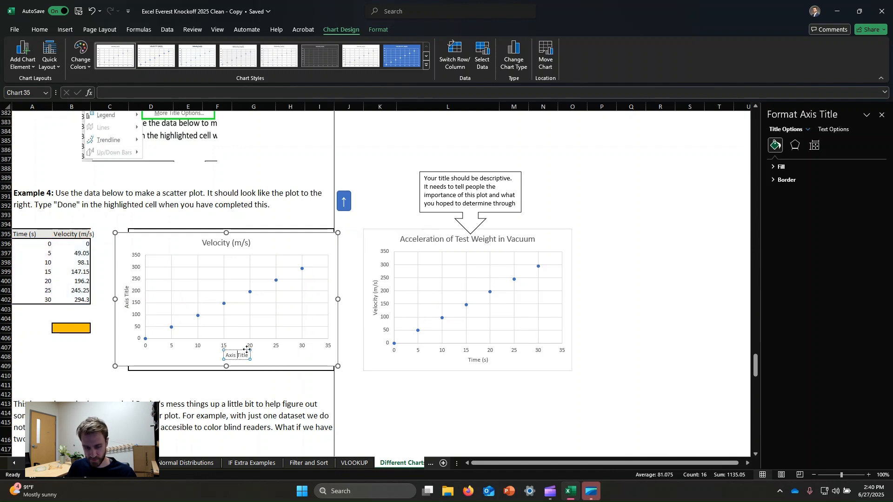
pyautogui.hotkey('ctrl', 'a')
pyautogui.write('Tim')
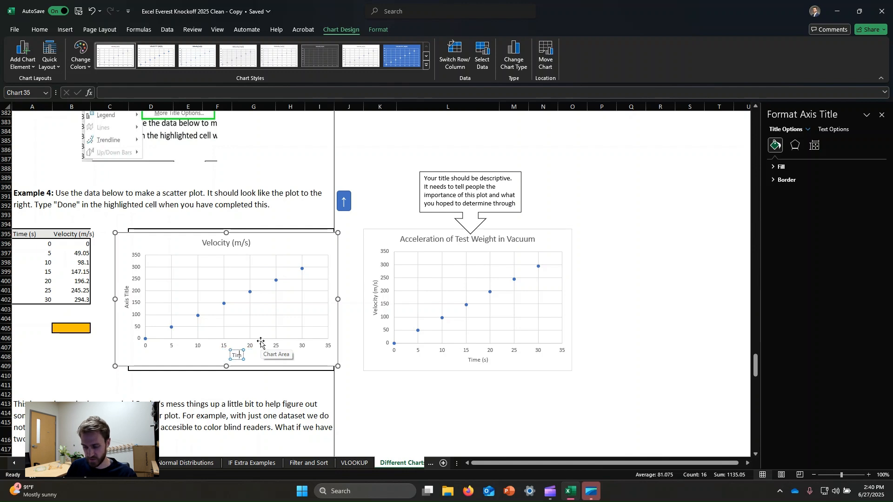
pyautogui.write('e (s)')
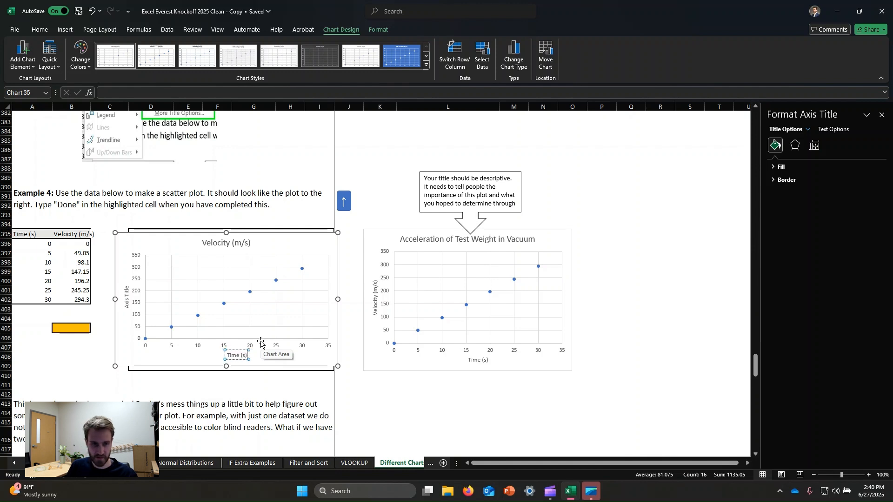
# Step: Set the Example 4 chart's vertical axis title to "Velocity (m/s)"
pyautogui.click(127, 298)
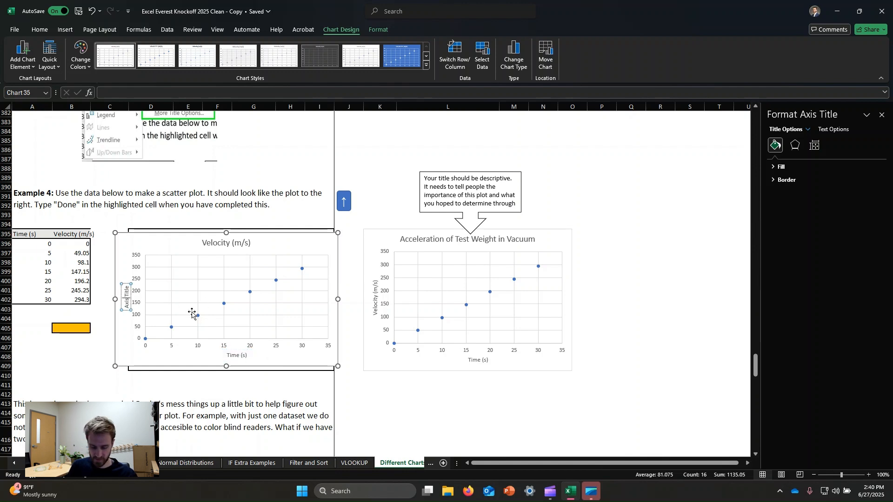
pyautogui.write('Veloci')
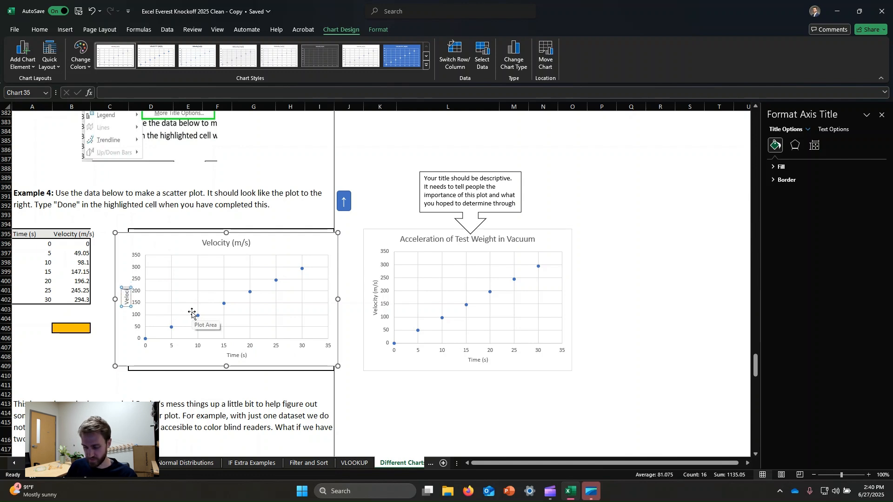
pyautogui.write('ty')
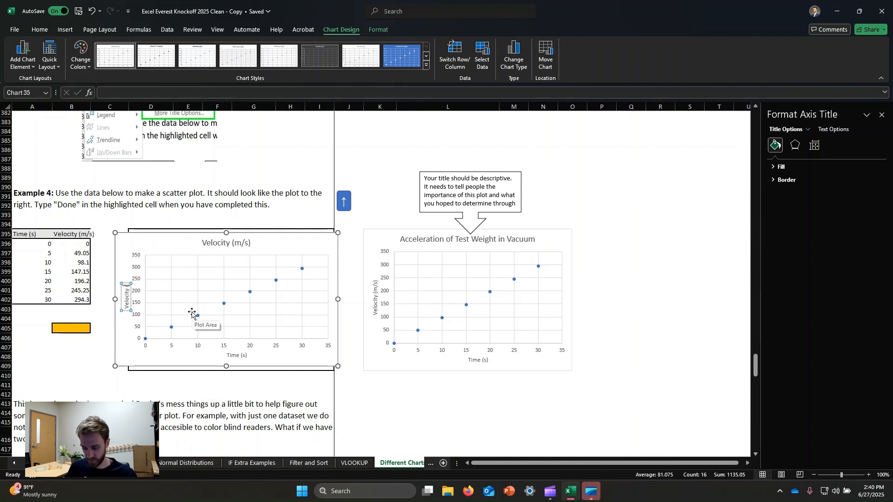
pyautogui.write(' (m/s)')
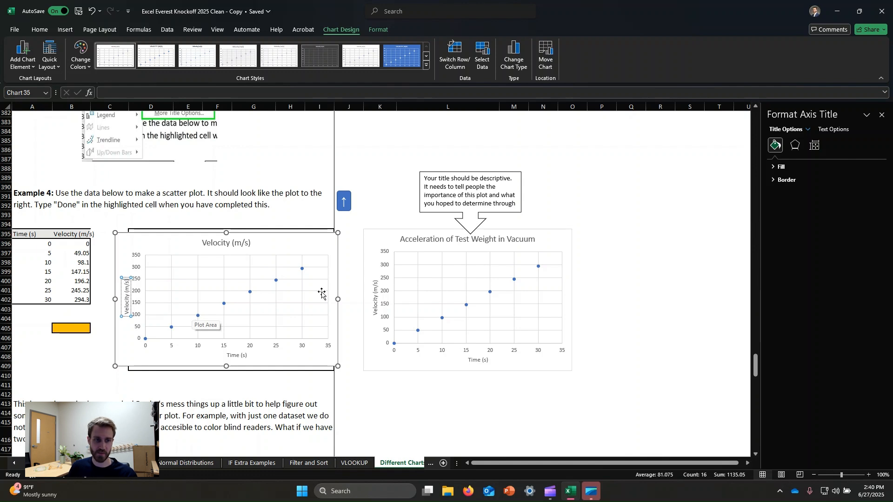
# Step: Replace the Example 4 chart's main title with the descriptive title "Acceleration of Test Weight in Vacuum"
pyautogui.click(249, 243)
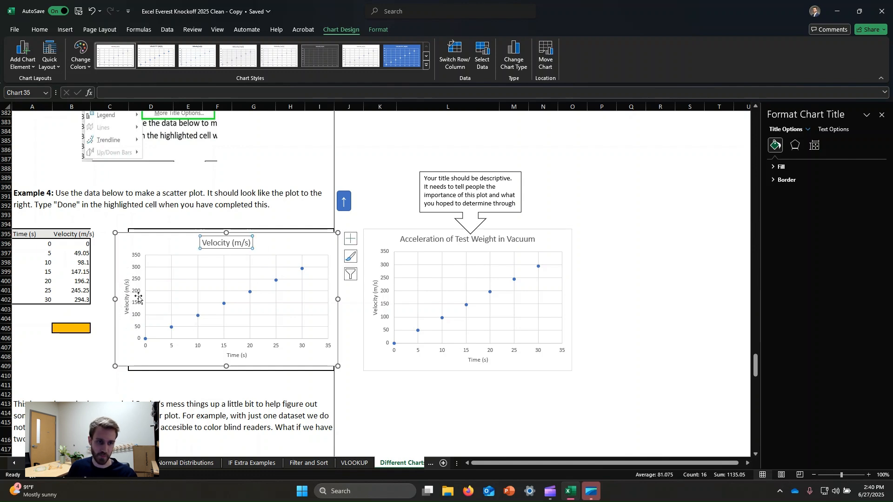
pyautogui.click(233, 244)
pyautogui.hotkey('ctrl', 'a')
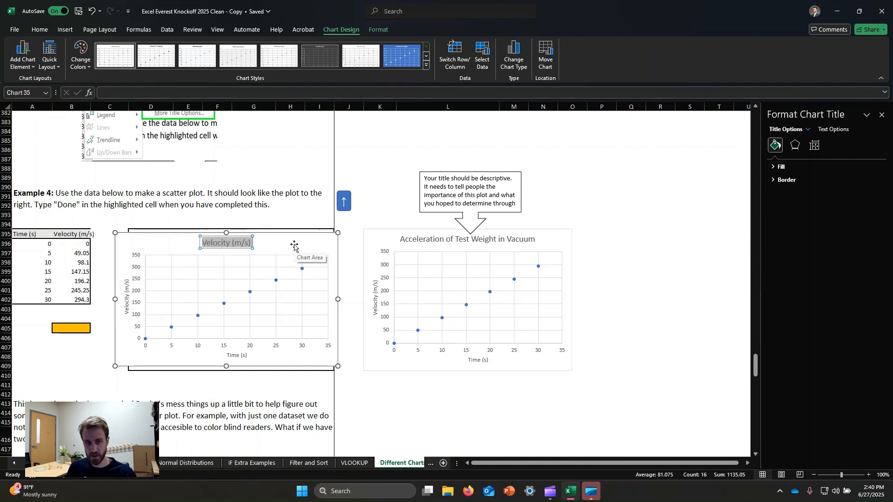
pyautogui.write('Acceler')
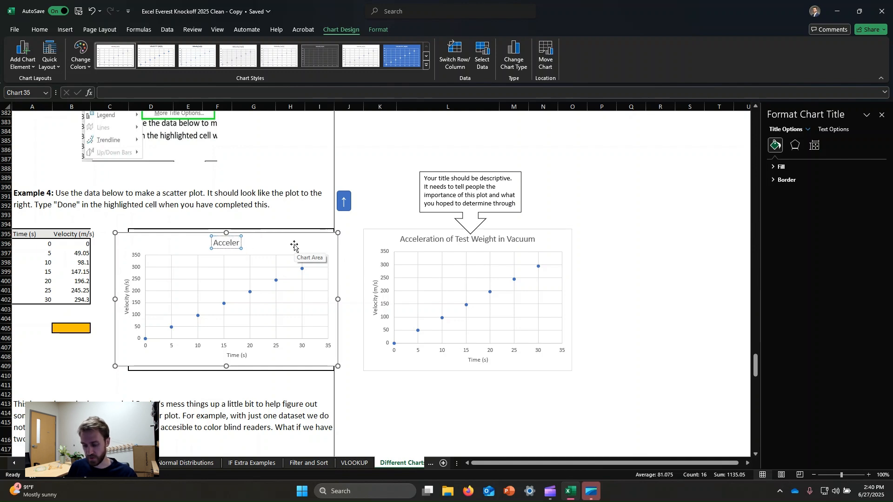
pyautogui.write('atiion')
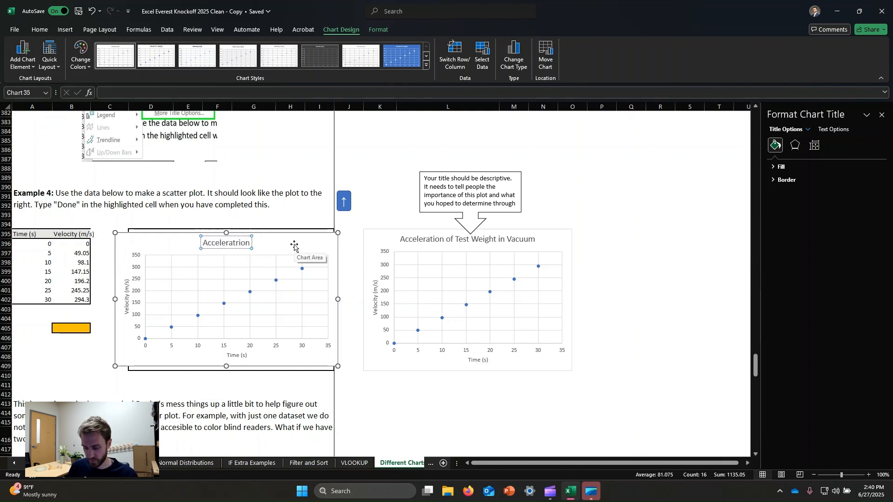
pyautogui.write(' of Test')
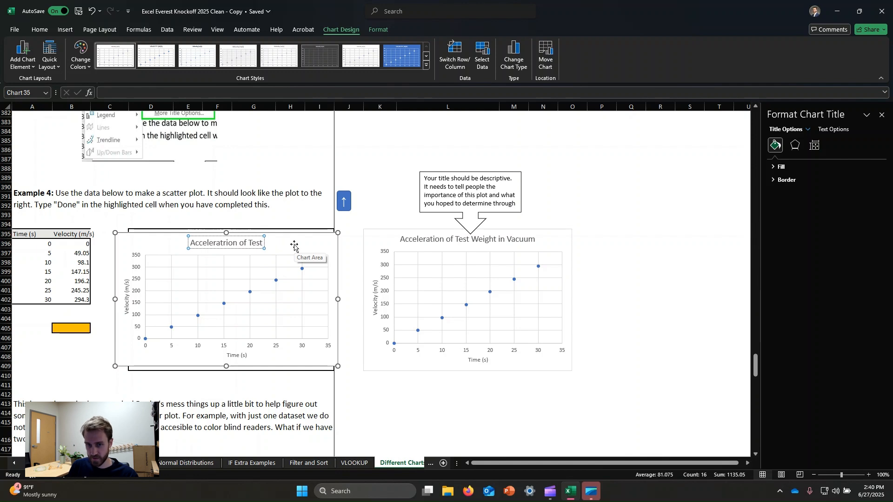
pyautogui.write(' Weight')
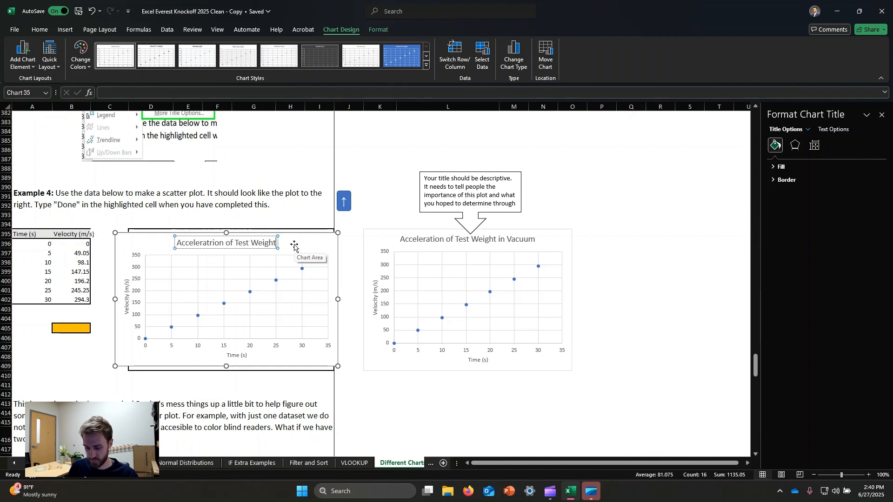
pyautogui.write(' in Vacu')
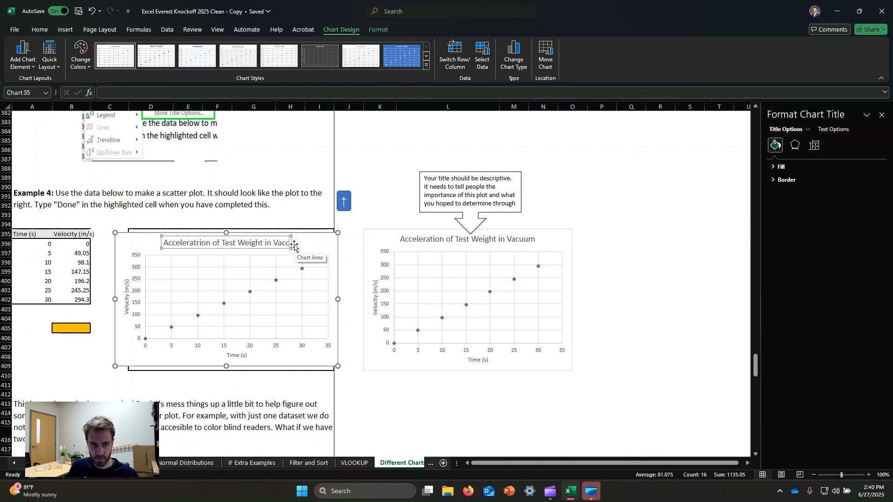
pyautogui.write('um')
# Step: Correct the spelling of the first word in the Example 4 chart title to "Acceleration"
pyautogui.click(190, 241)
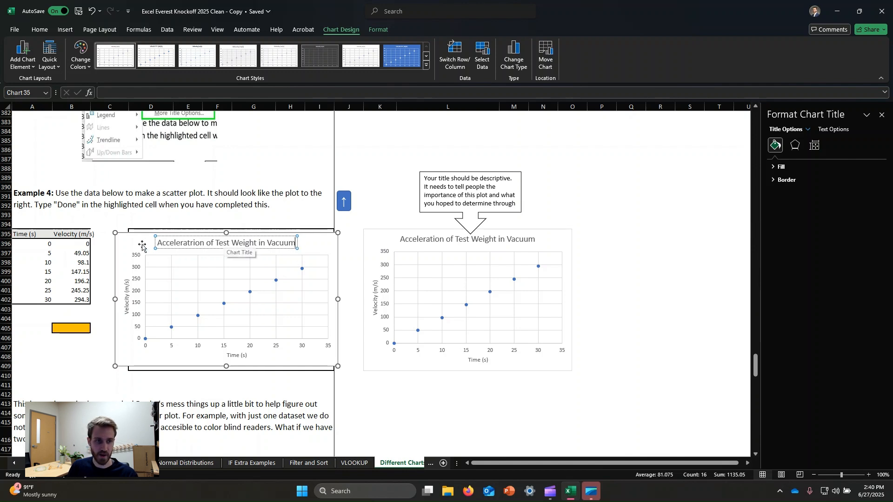
pyautogui.press('Delete')
pyautogui.doubleClick(178, 242)
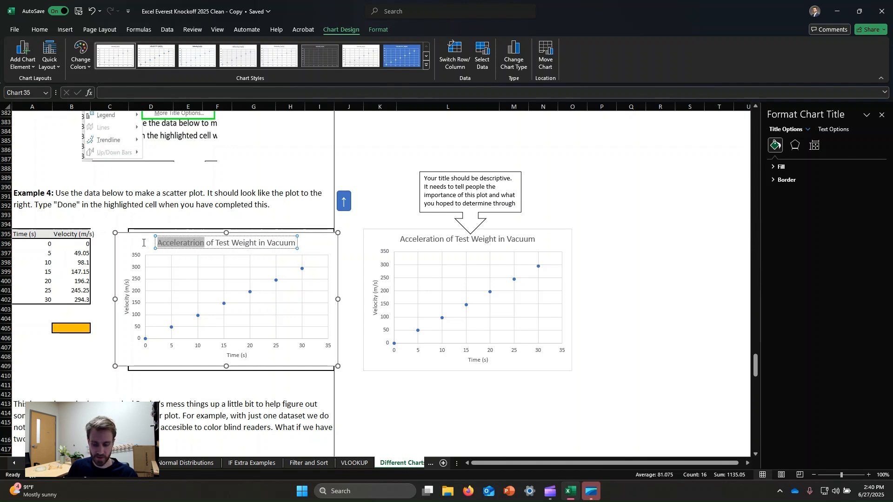
pyautogui.write('Acceleration')
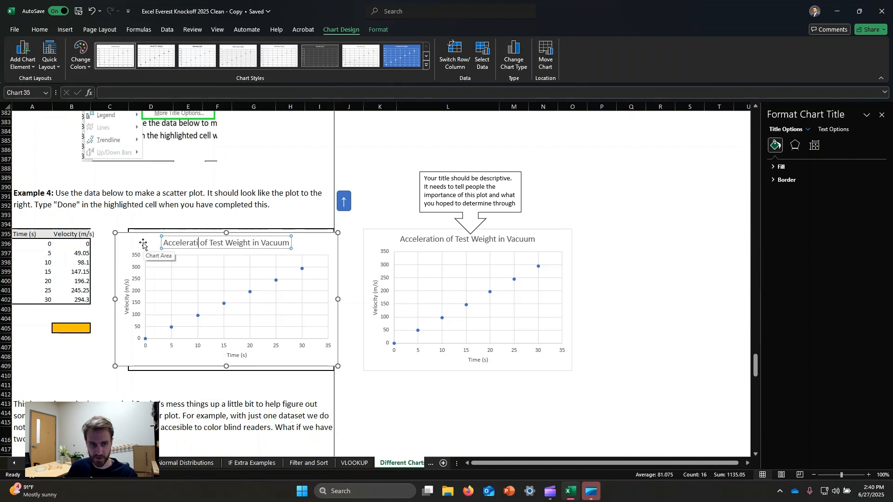
pyautogui.click(660, 177)
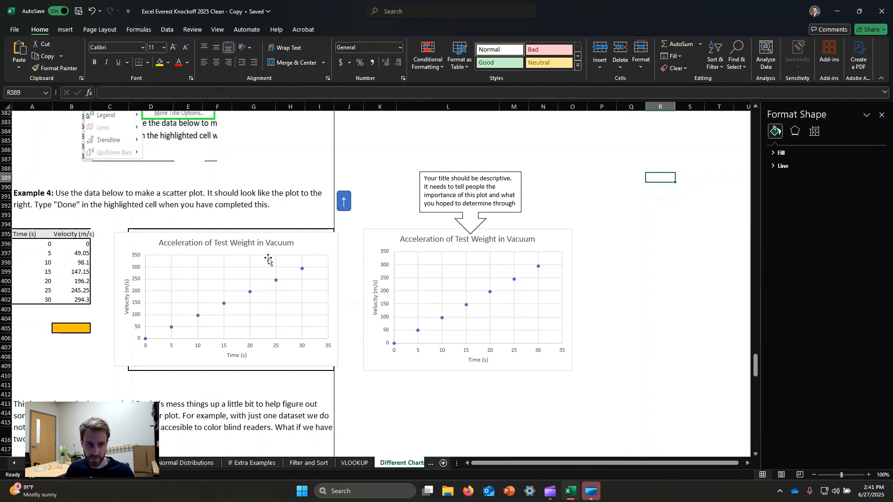
# Step: Review the Example 5 instructions, Earth and Mars data table, and reference scatter plot alongside the finished Example 4 chart
pyautogui.scroll(-1, 298, 261)
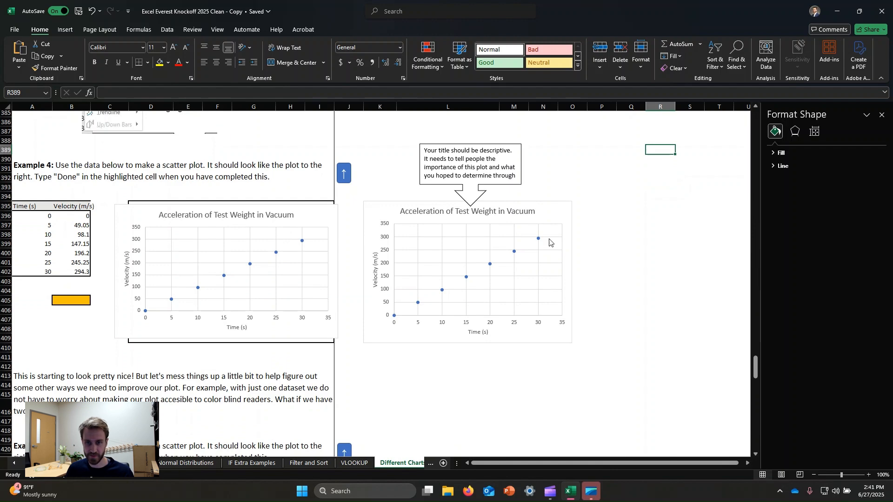
pyautogui.scroll(-6, 341, 203)
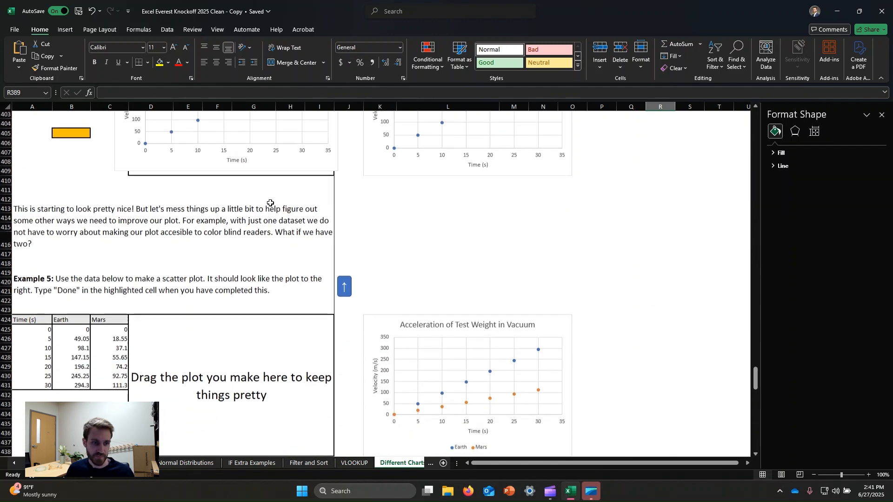
pyautogui.scroll(-3, 270, 203)
pyautogui.click(445, 257)
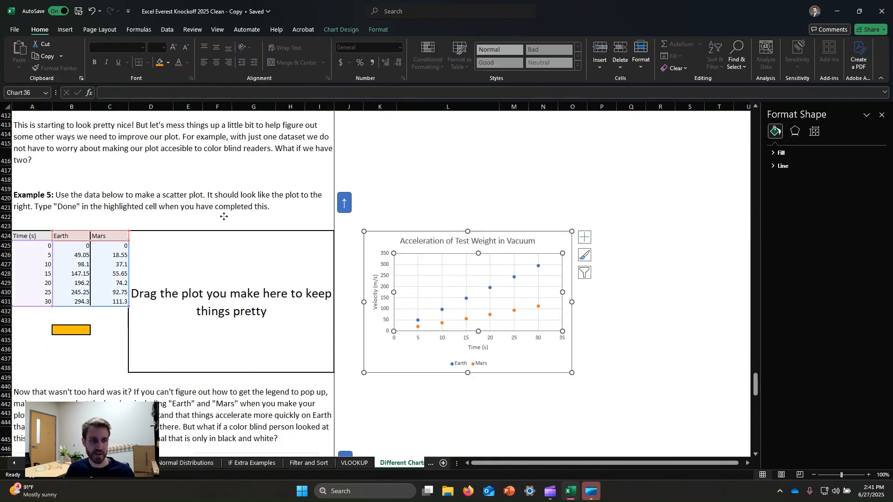
pyautogui.click(442, 179)
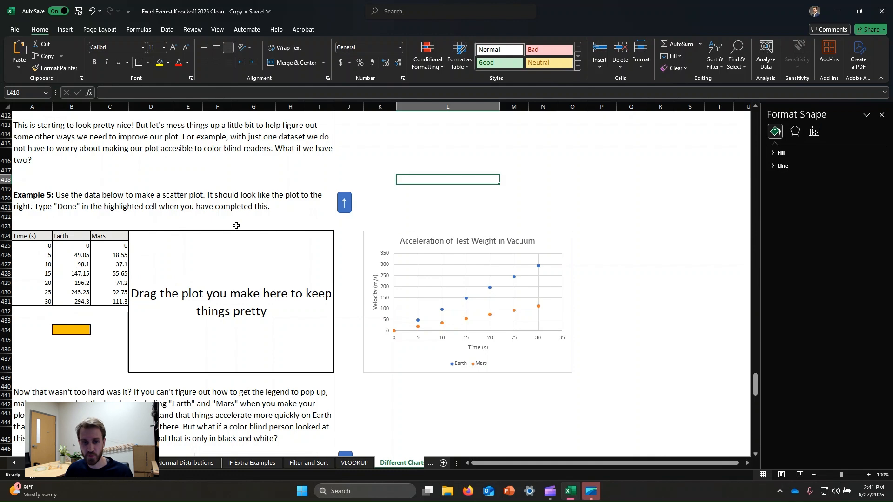
pyautogui.scroll(6, 339, 242)
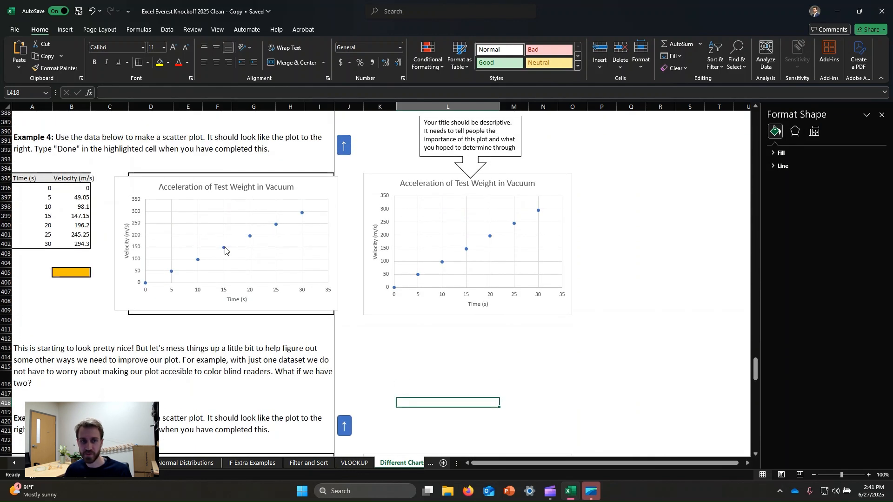
pyautogui.scroll(-6, 393, 268)
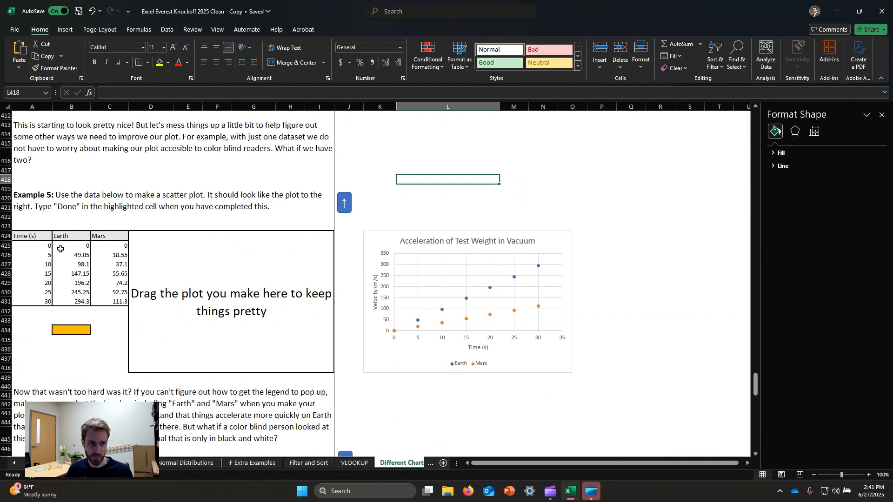
# Step: Insert a scatter plot from the Example 5 data in A425:C431, excluding the header row, and place it over the plot placeholder
pyautogui.moveTo(47, 246); pyautogui.dragTo(112, 301)
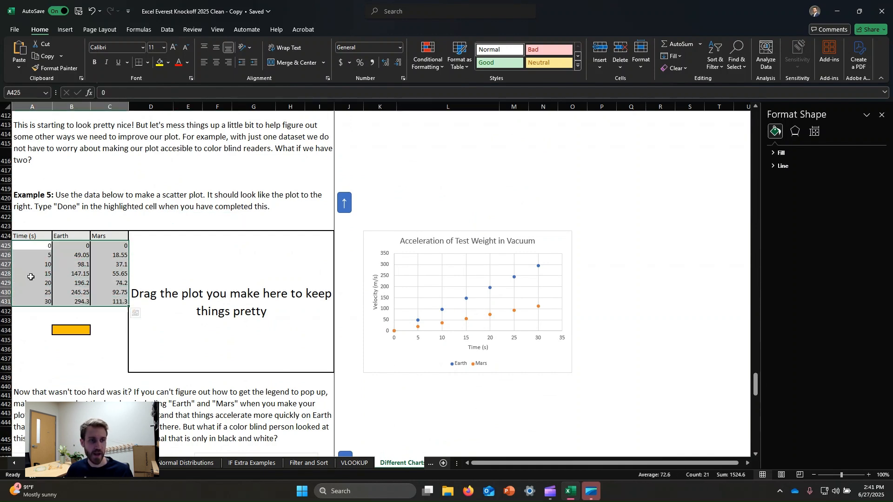
pyautogui.click(65, 29)
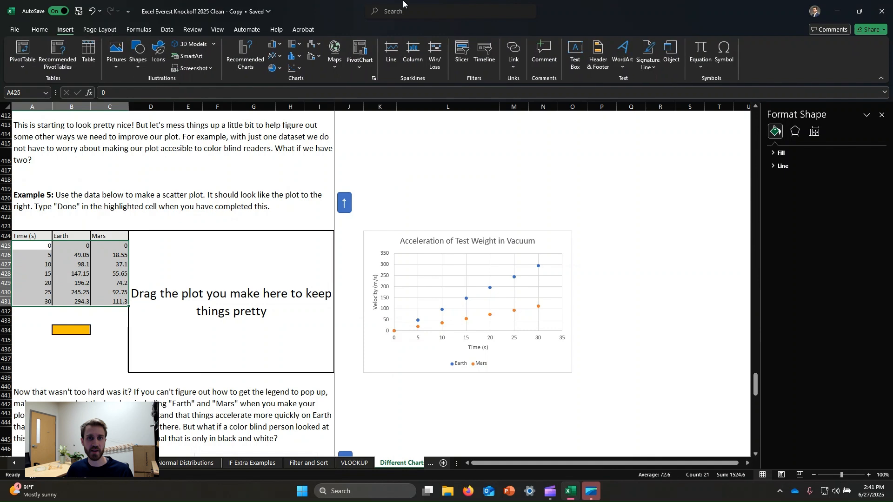
pyautogui.click(293, 68)
pyautogui.click(298, 95)
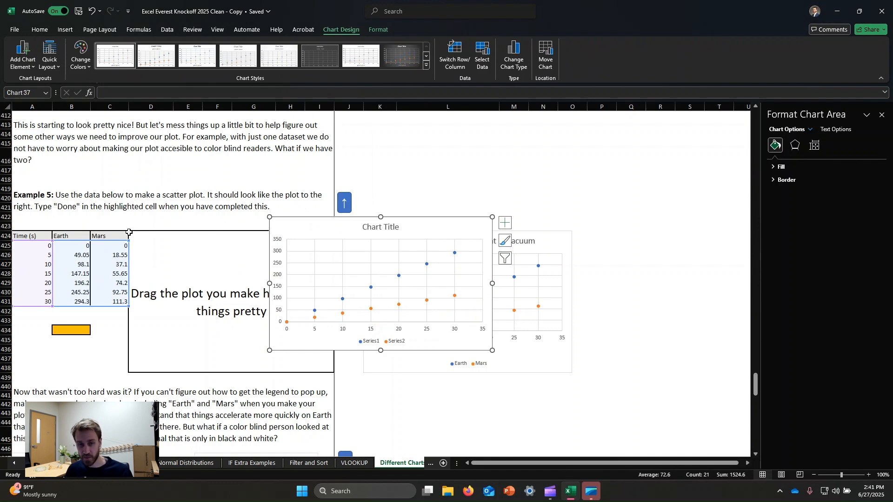
pyautogui.moveTo(459, 233); pyautogui.dragTo(308, 250)
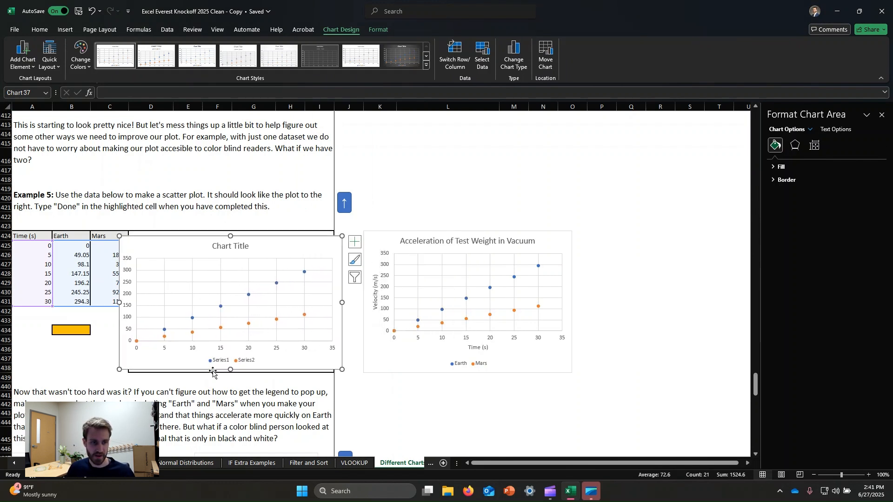
# Step: Check the legend entries of the chart made without headers, and delete that chart
pyautogui.click(218, 364)
pyautogui.click(247, 363)
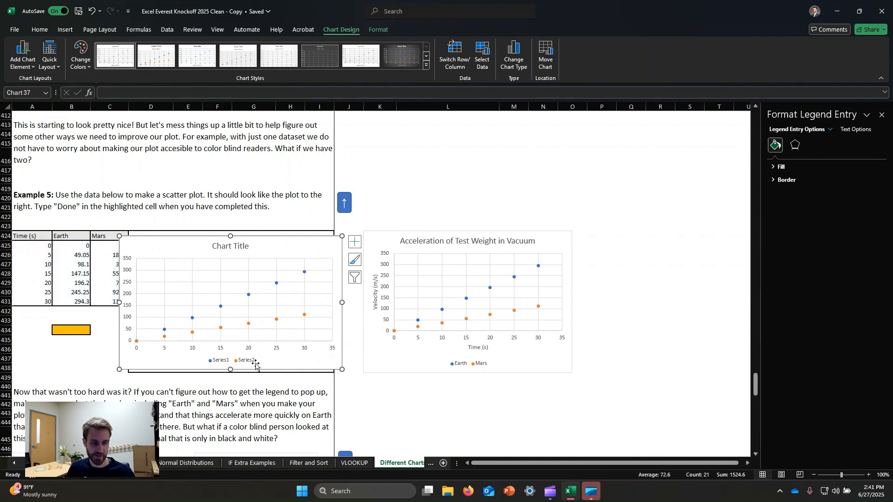
pyautogui.click(196, 372)
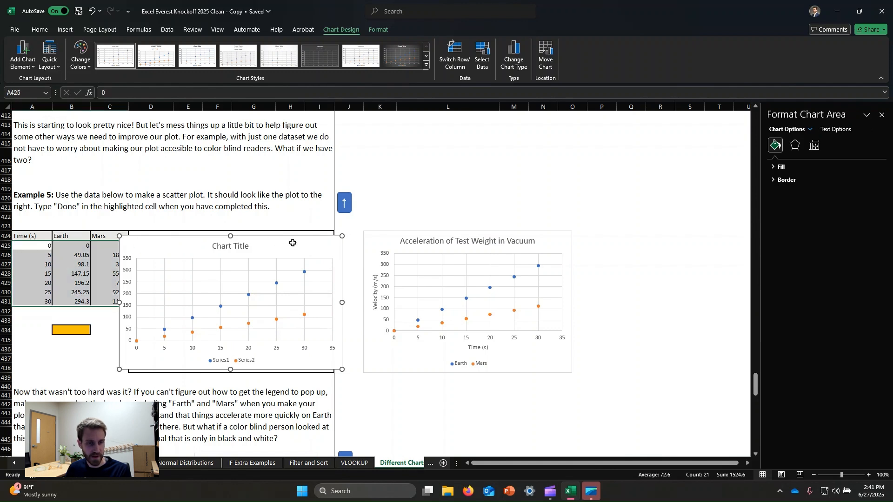
pyautogui.press('Delete')
# Step: Insert a scatter plot from A424:C431, including the Time (s), Earth and Mars headers, and place it over the Example 5 placeholder
pyautogui.click(41, 242)
pyautogui.click(41, 240)
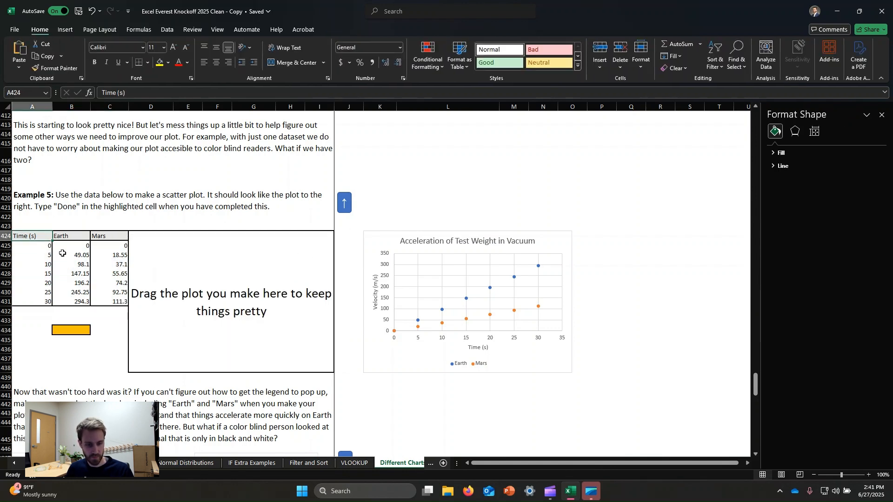
pyautogui.keyDown('shift'); pyautogui.click(119, 302); pyautogui.keyUp('shift')
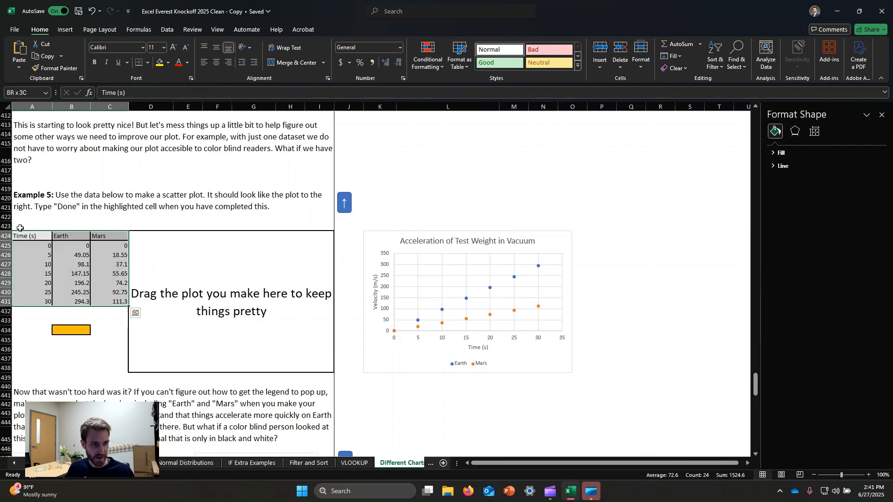
pyautogui.click(67, 31)
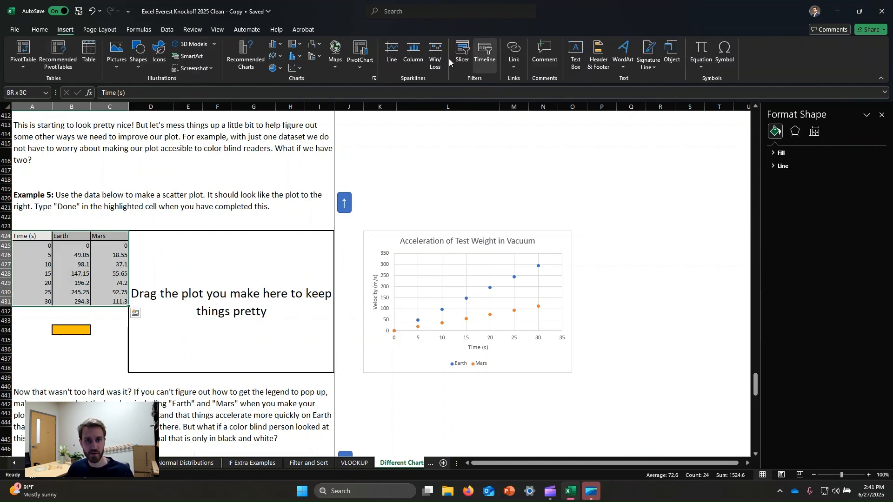
pyautogui.click(292, 69)
pyautogui.click(303, 96)
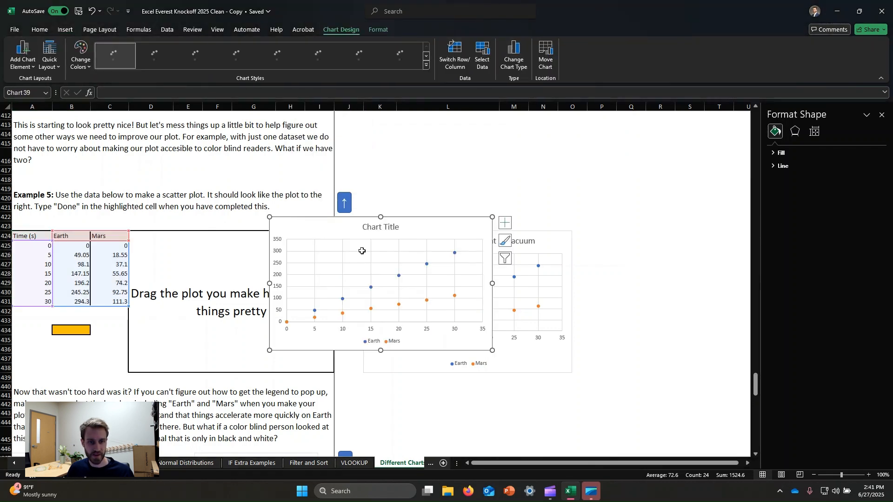
pyautogui.moveTo(434, 227); pyautogui.dragTo(298, 249)
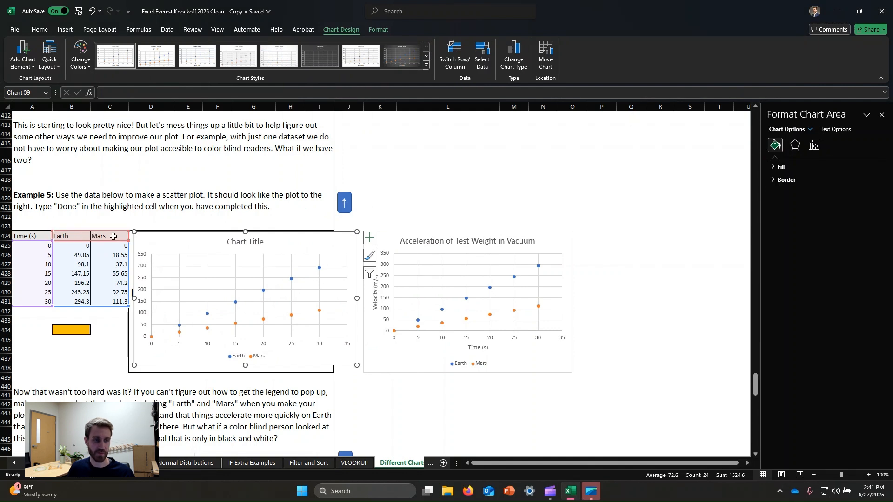
# Step: Check the Example 5 chart's legend, then turn the legend element off and back on
pyautogui.click(231, 357)
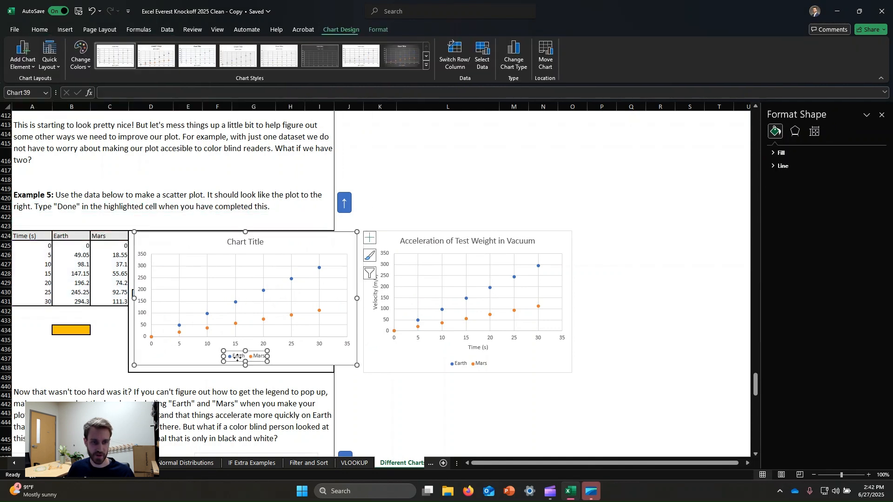
pyautogui.click(298, 356)
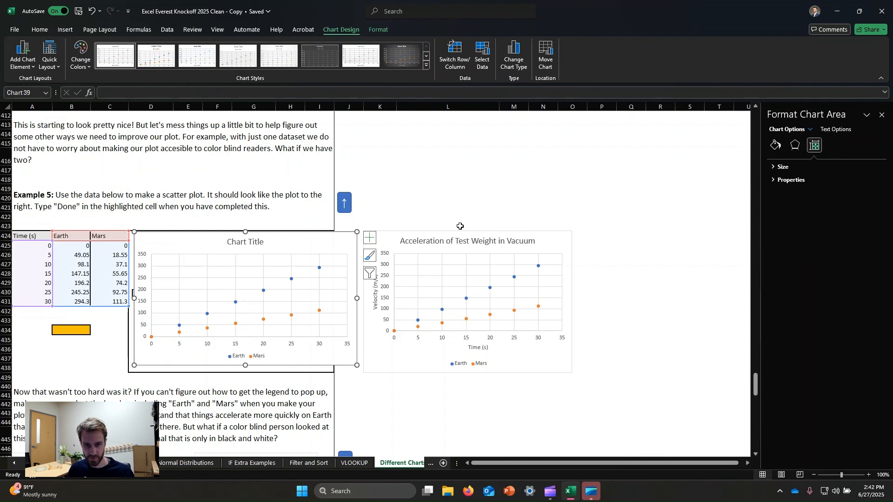
pyautogui.click(369, 238)
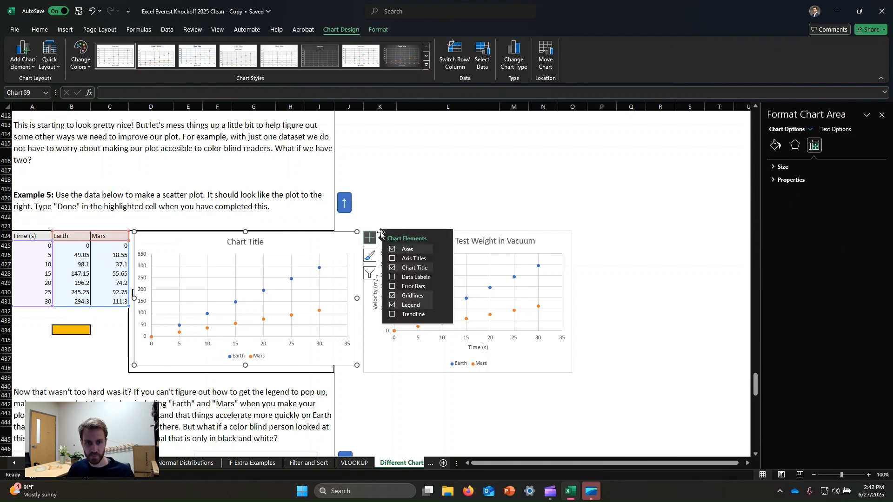
pyautogui.click(392, 308)
pyautogui.click(393, 306)
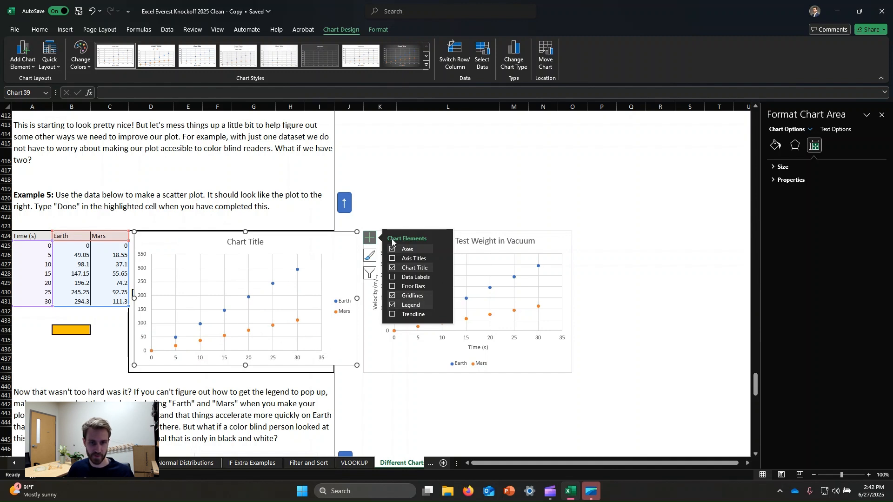
# Step: Add axis titles to the Example 5 chart and set the horizontal axis title to "Time (s)"
pyautogui.click(392, 259)
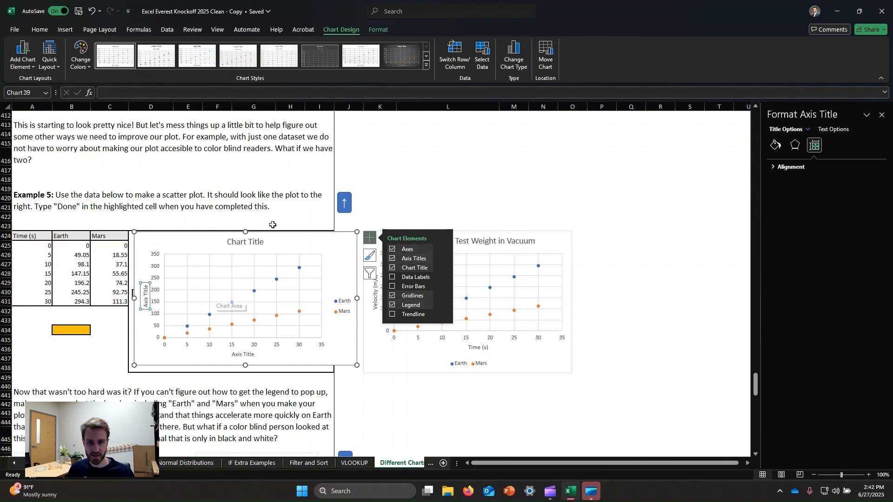
pyautogui.click(246, 354)
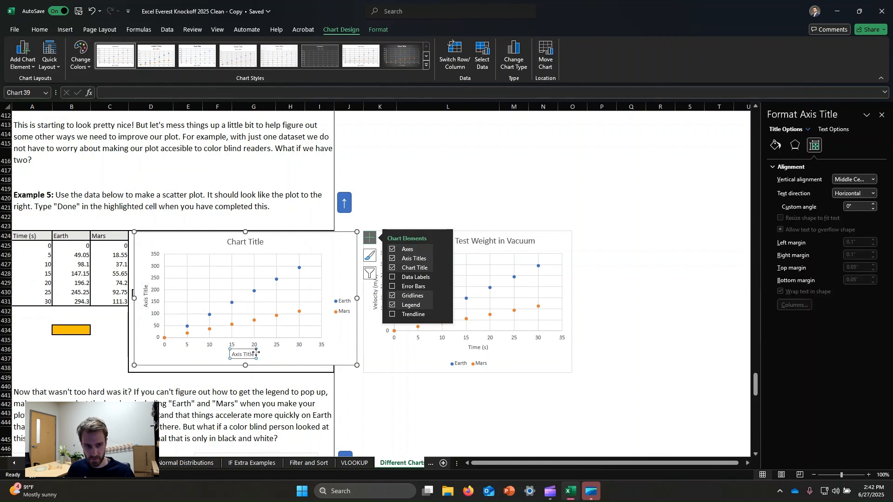
pyautogui.click(255, 353)
pyautogui.hotkey('ctrl', 'a')
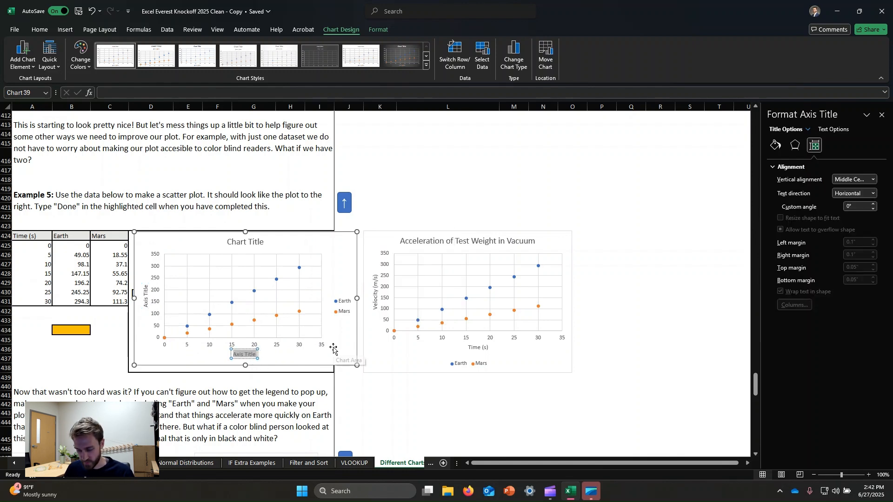
pyautogui.write('Time (s)')
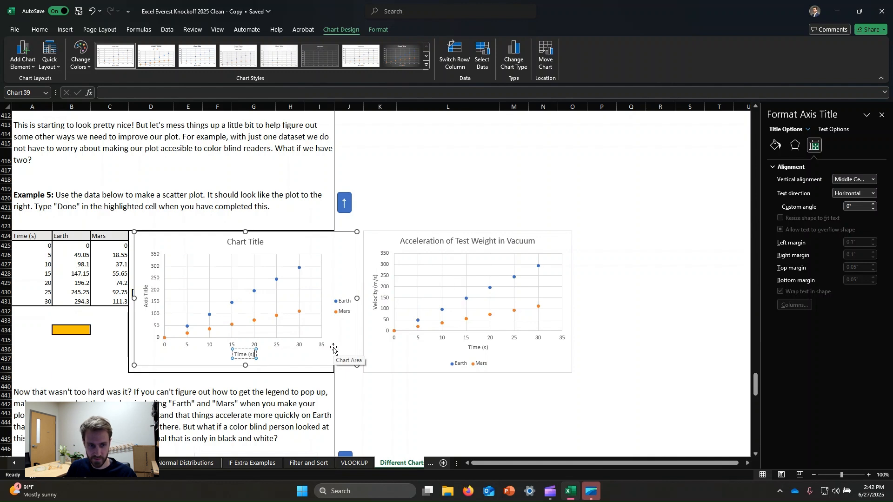
# Step: Set the Example 5 chart's vertical axis title to "Velocity (m/s)"
pyautogui.click(146, 295)
pyautogui.hotkey('ctrl', 'a')
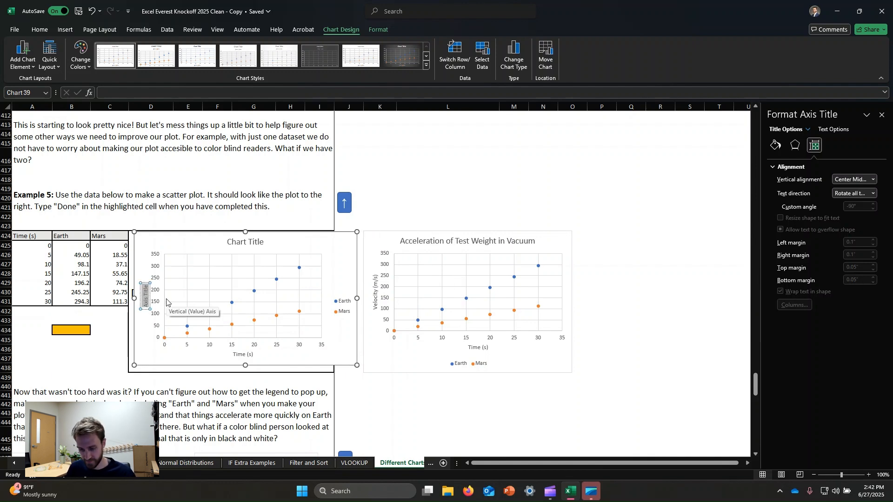
pyautogui.write('Veloci')
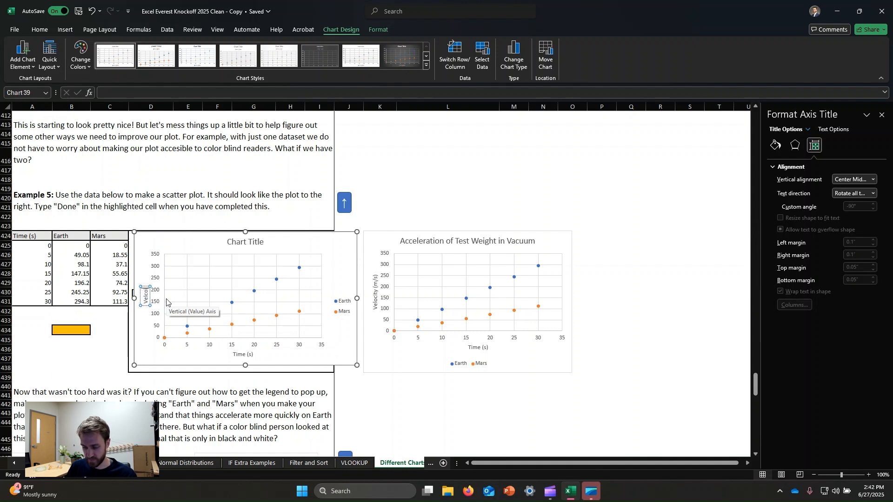
pyautogui.write('ty (m/s)')
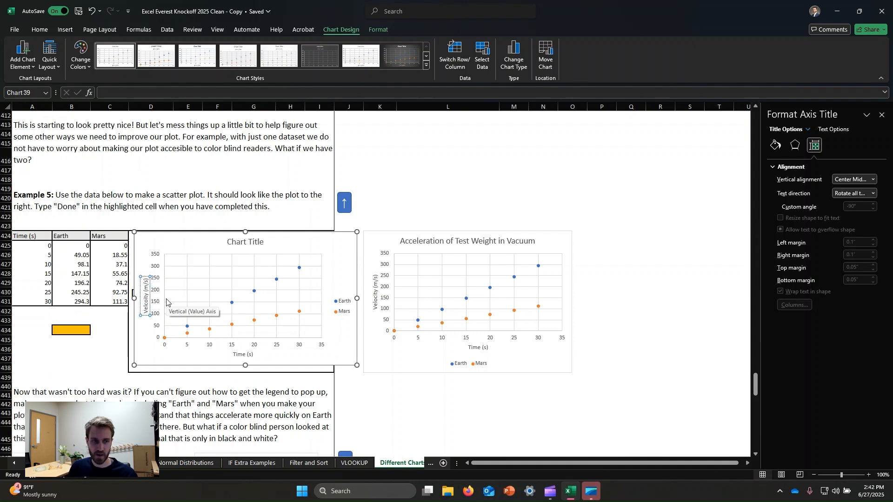
# Step: Replace the Example 5 chart's main title with "Acceleration of Test Weight in Vacuum"
pyautogui.click(251, 242)
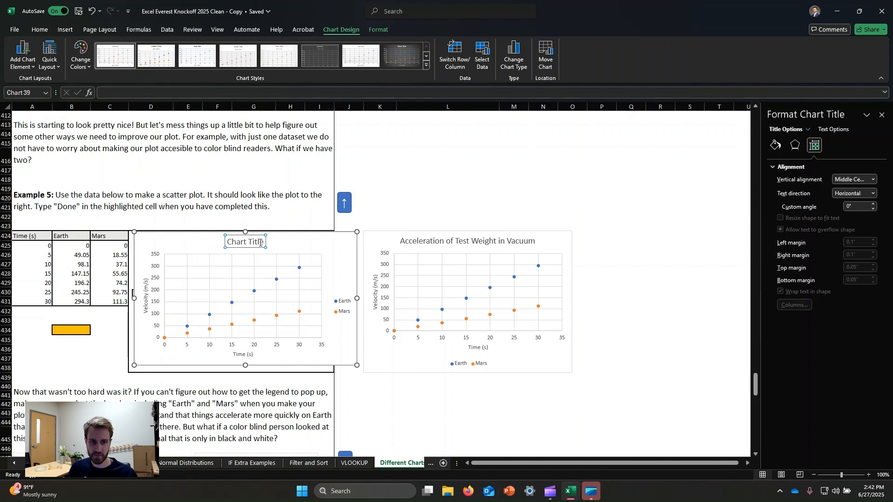
pyautogui.click(259, 242)
pyautogui.hotkey('ctrl', 'a')
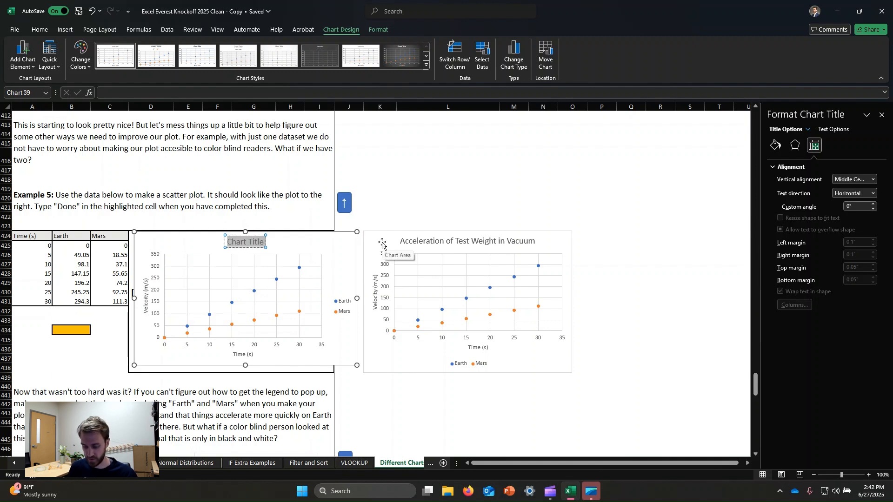
pyautogui.write('Accel')
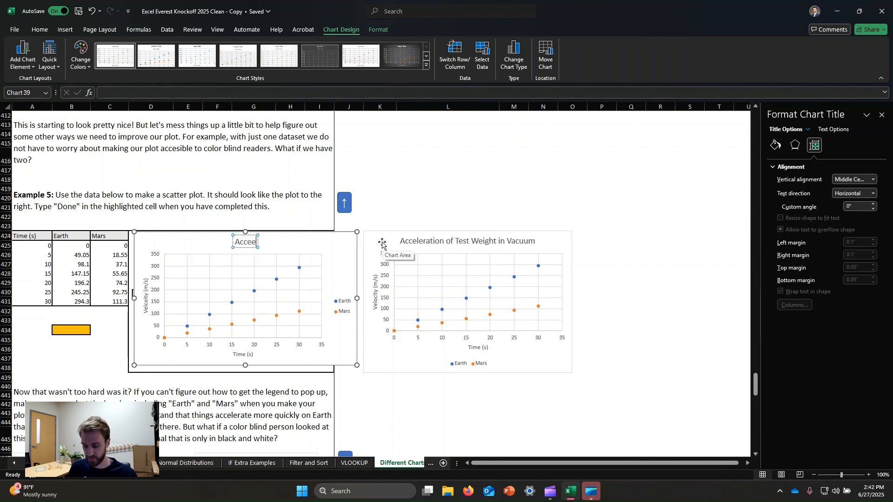
pyautogui.write('eration')
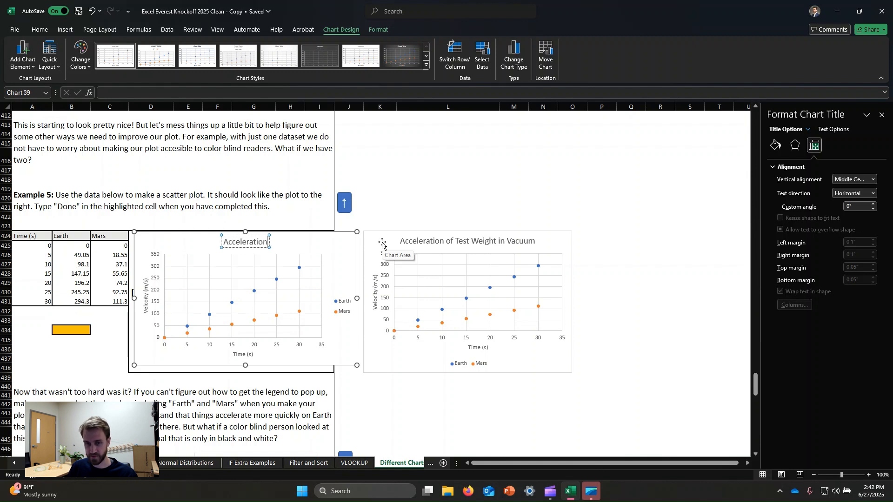
pyautogui.write(' of Test')
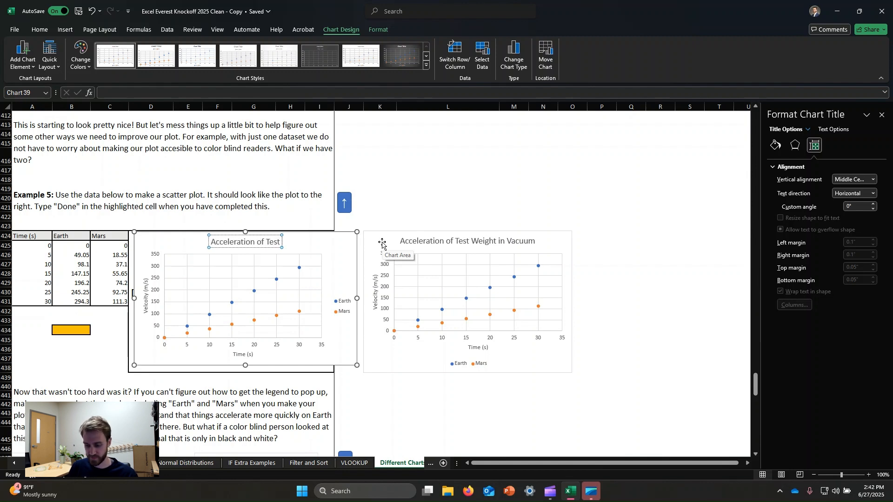
pyautogui.write(' Weight in Vacuum')
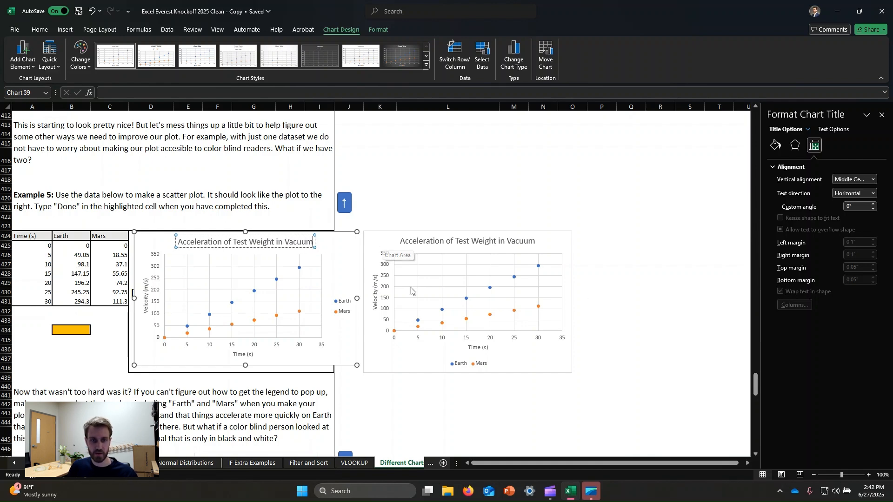
pyautogui.click(464, 155)
pyautogui.click(331, 263)
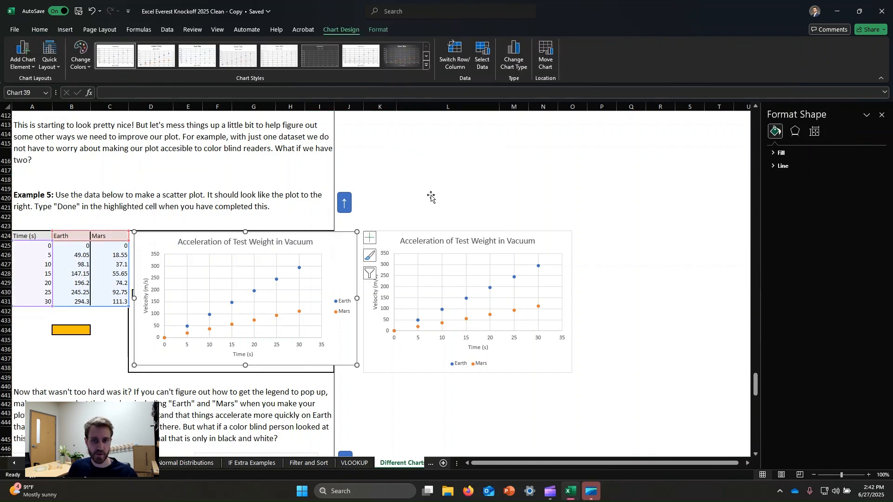
pyautogui.scroll(-1, 428, 193)
pyautogui.click(339, 285)
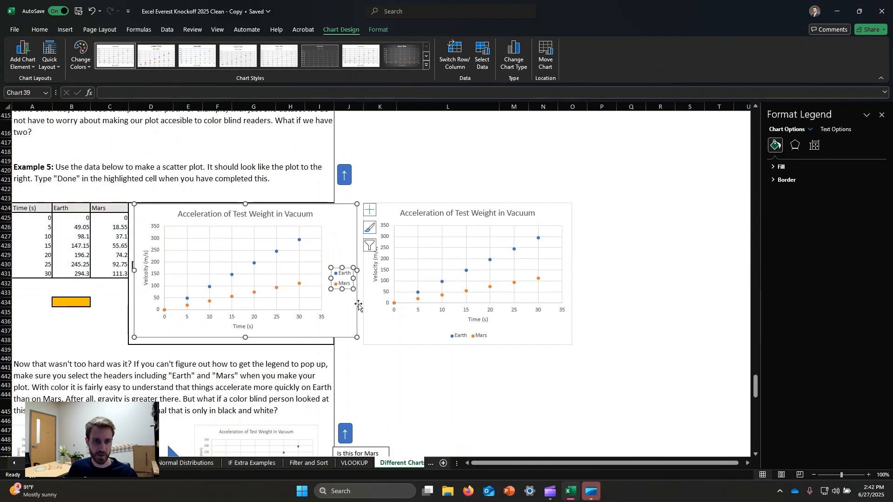
pyautogui.click(496, 173)
pyautogui.scroll(-3, 347, 291)
pyautogui.scroll(-1, 280, 274)
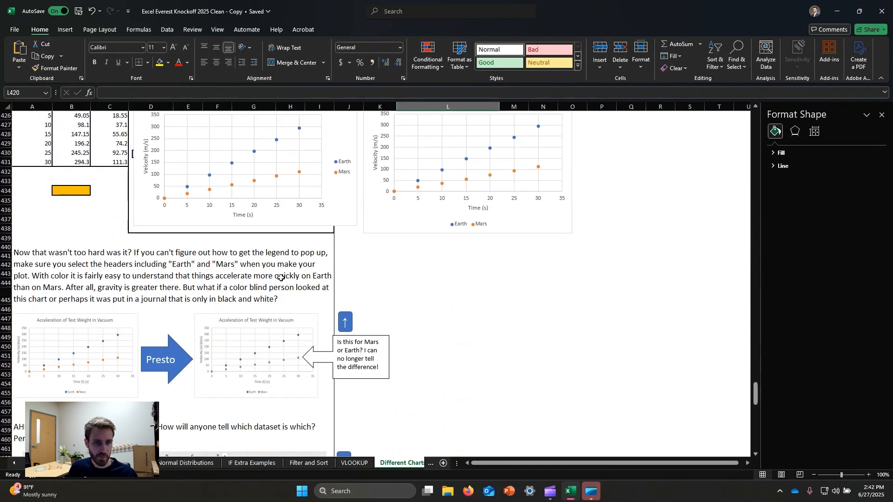
pyautogui.scroll(3, 225, 241)
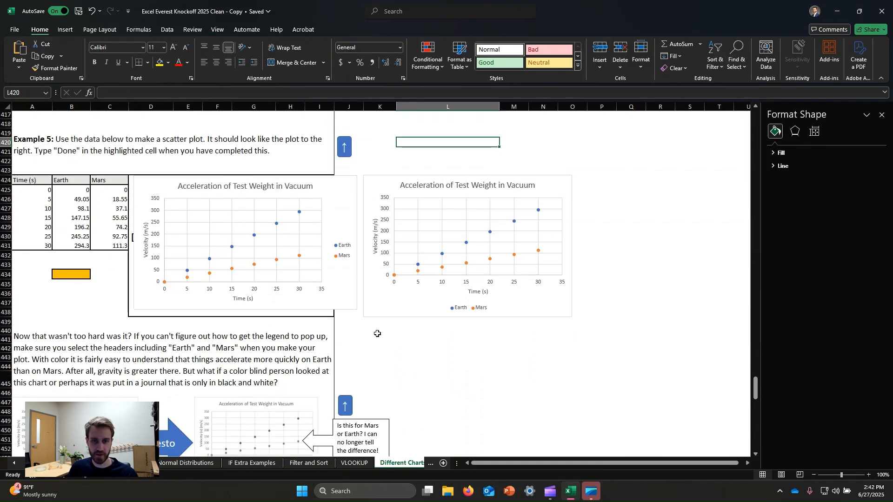
# Step: Move the Example 5 chart's legend below the plot near its lower-right corner and fit the chart inside its placeholder box
pyautogui.click(355, 248)
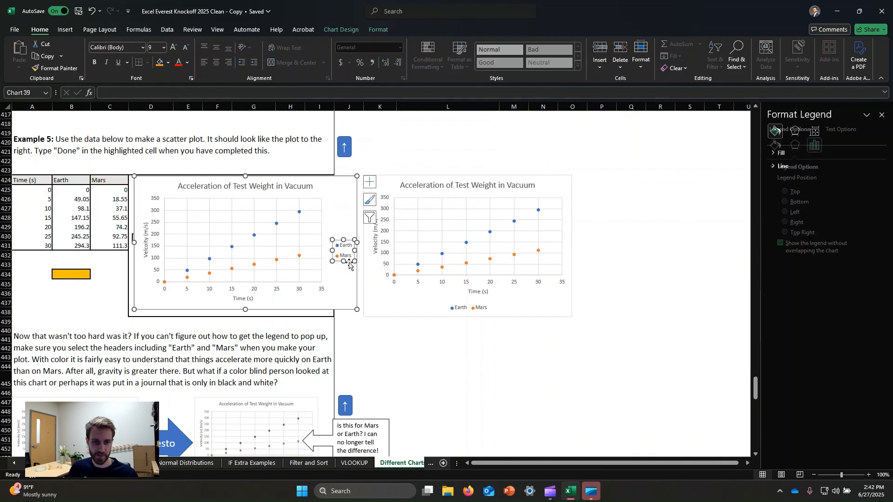
pyautogui.moveTo(350, 263); pyautogui.dragTo(283, 321)
pyautogui.click(322, 274)
pyautogui.click(313, 292)
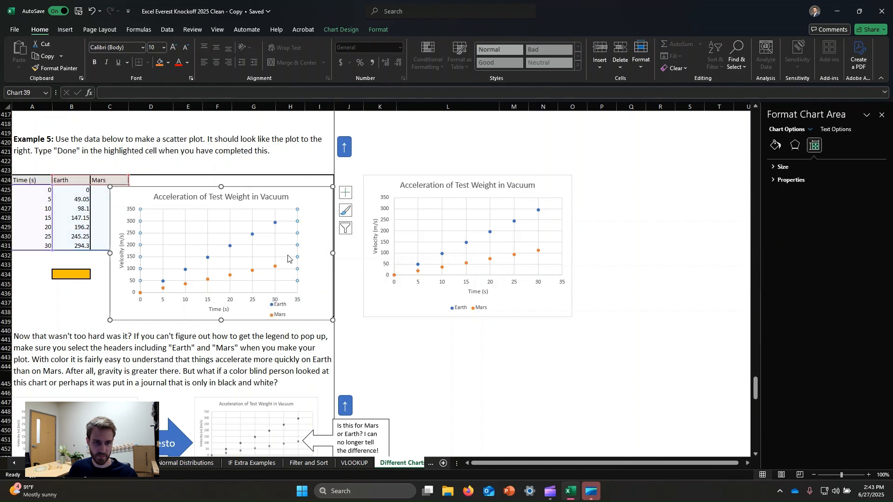
# Step: Widen the Example 5 chart's plot area toward the chart's right edge, into the space freed by the legend
pyautogui.click(295, 245)
pyautogui.click(300, 250)
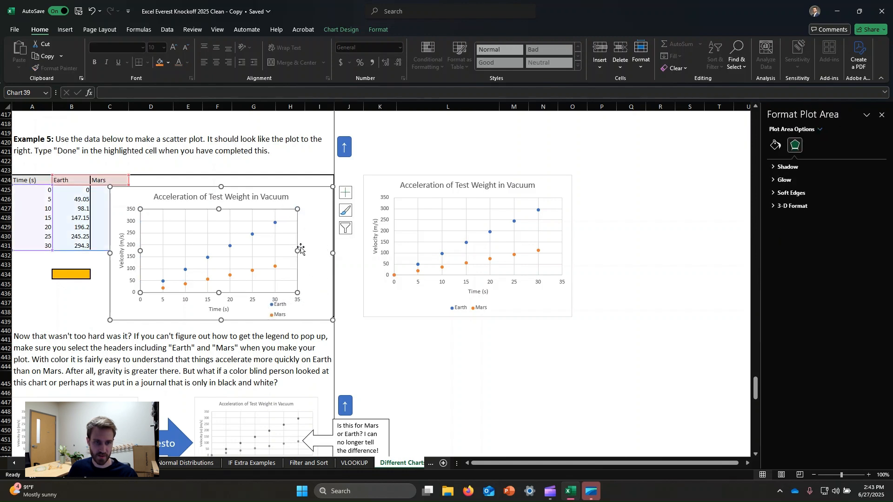
pyautogui.moveTo(297, 251); pyautogui.dragTo(320, 252)
pyautogui.click(326, 242)
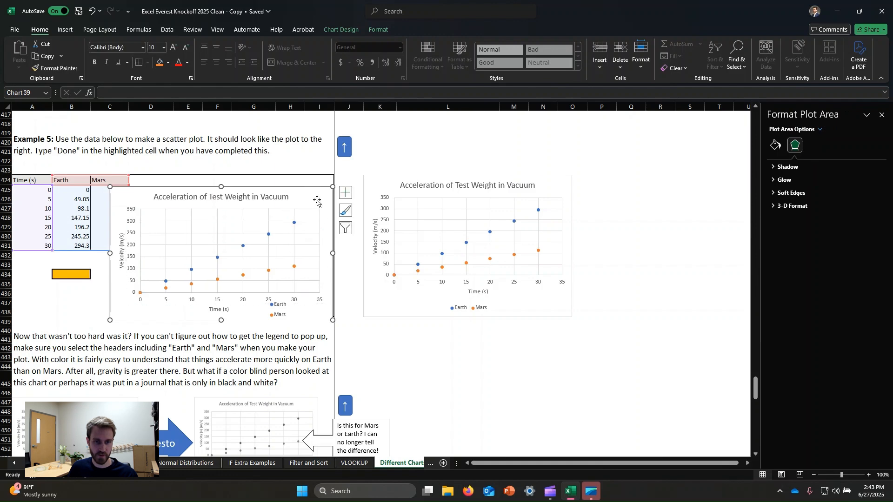
pyautogui.scroll(-1, 302, 232)
pyautogui.click(279, 282)
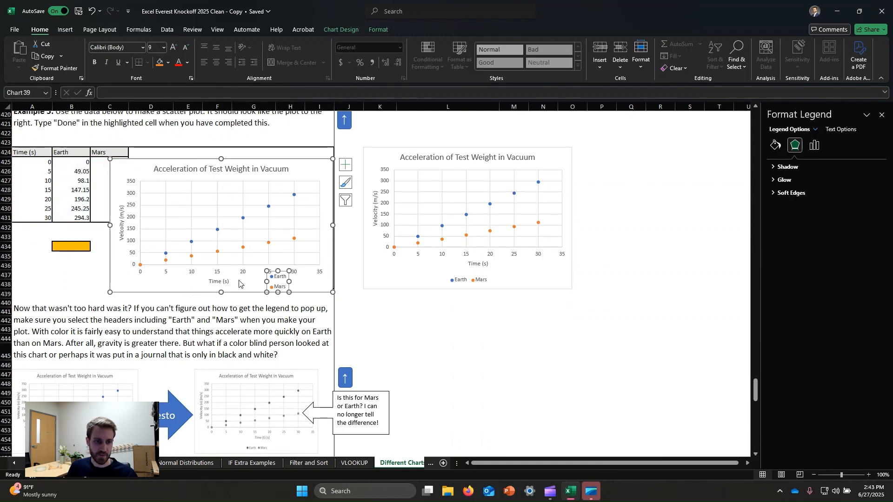
pyautogui.click(247, 289)
# Step: Enlarge the black-and-white chart picture beside the Presto arrow and move the "Is this for Mars or Earth?" callout clear of it
pyautogui.scroll(-5, 242, 270)
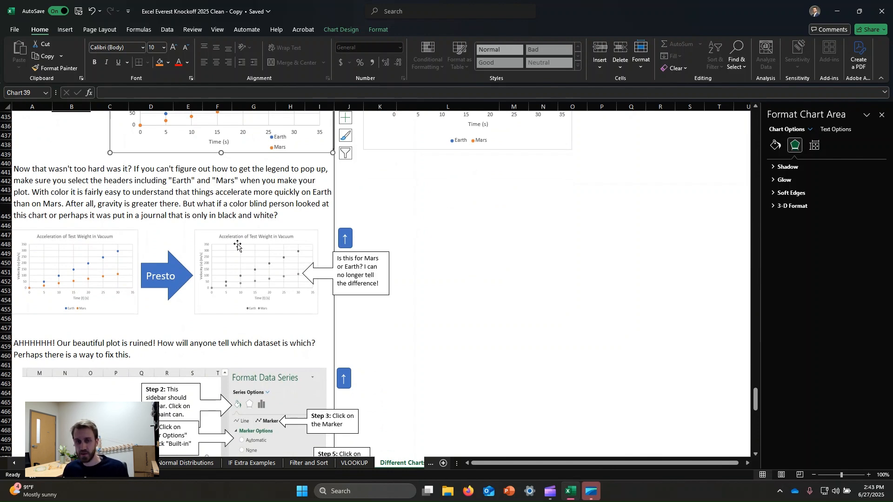
pyautogui.scroll(5, 336, 253)
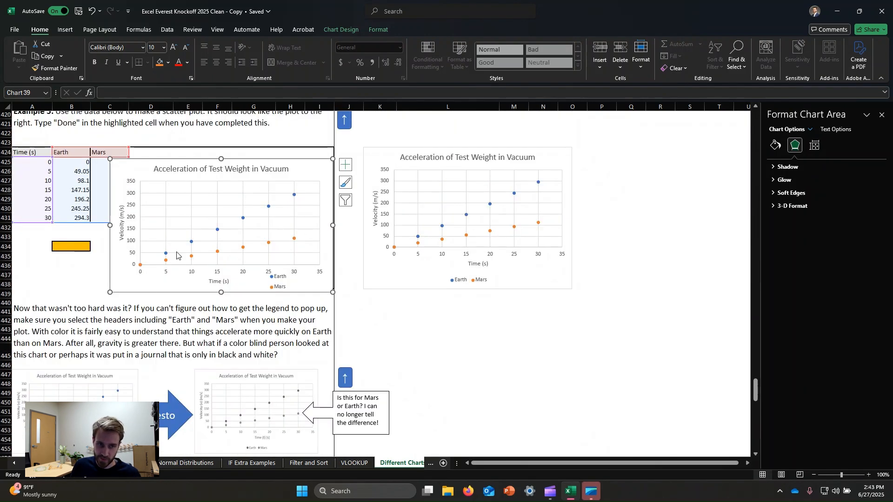
pyautogui.scroll(-5, 220, 222)
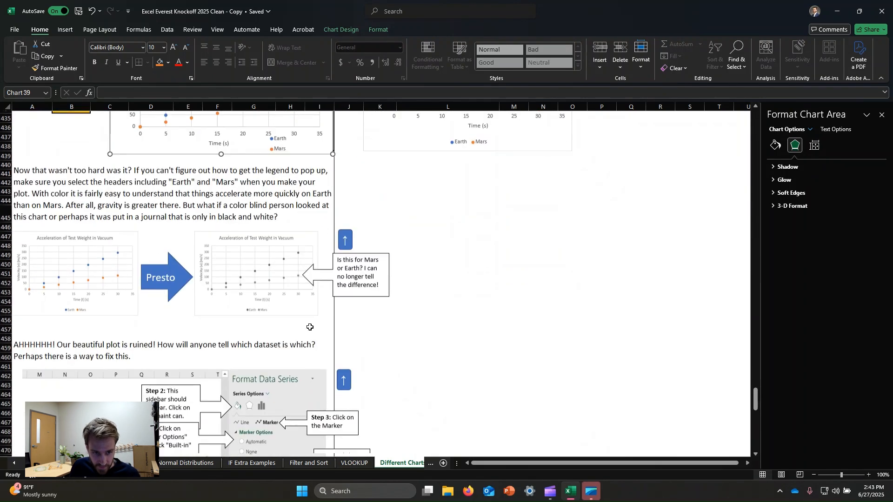
pyautogui.click(266, 306)
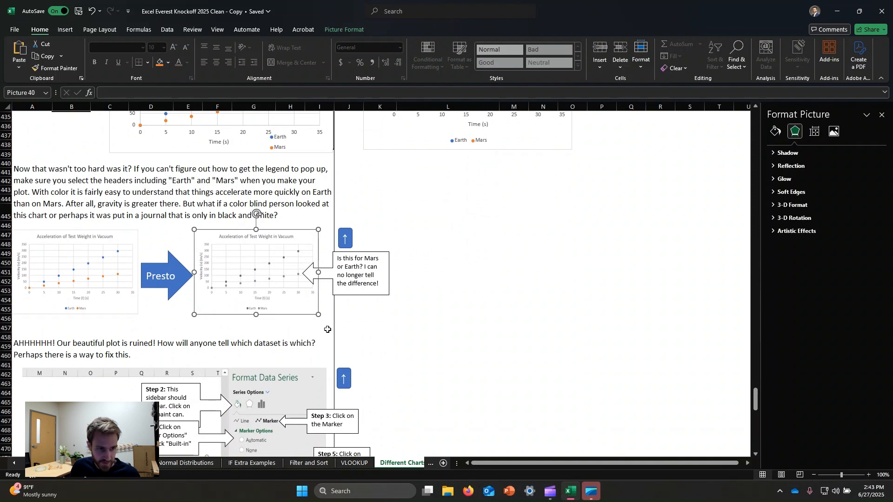
pyautogui.moveTo(319, 229); pyautogui.dragTo(389, 181)
pyautogui.click(367, 275)
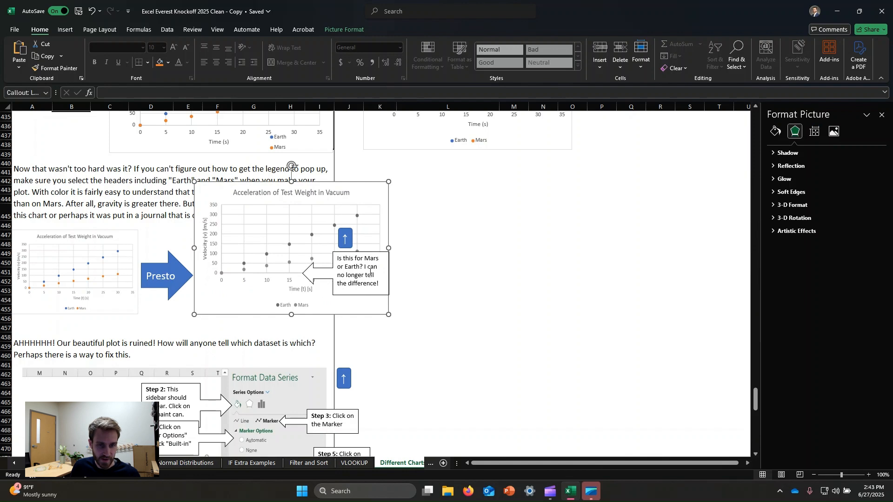
pyautogui.moveTo(371, 252); pyautogui.dragTo(524, 259)
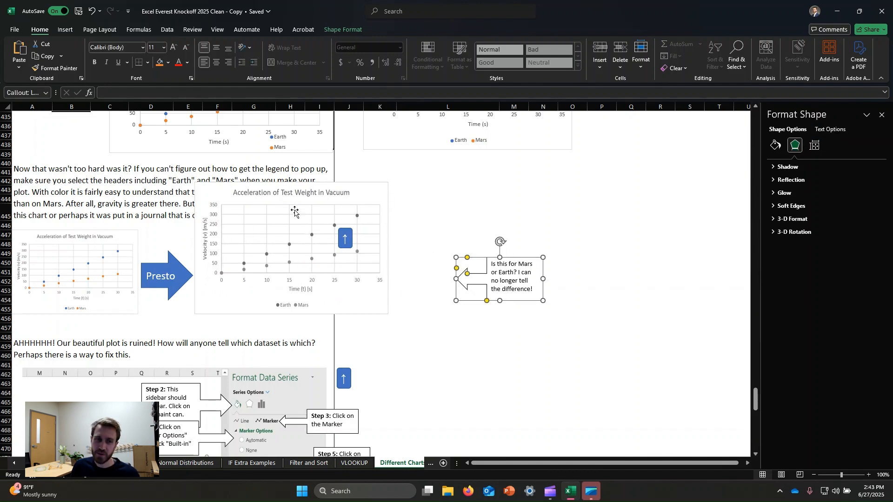
# Step: Shrink the black-and-white chart picture so it fits beside the Presto arrow without covering the lesson text
pyautogui.click(347, 194)
pyautogui.click(438, 196)
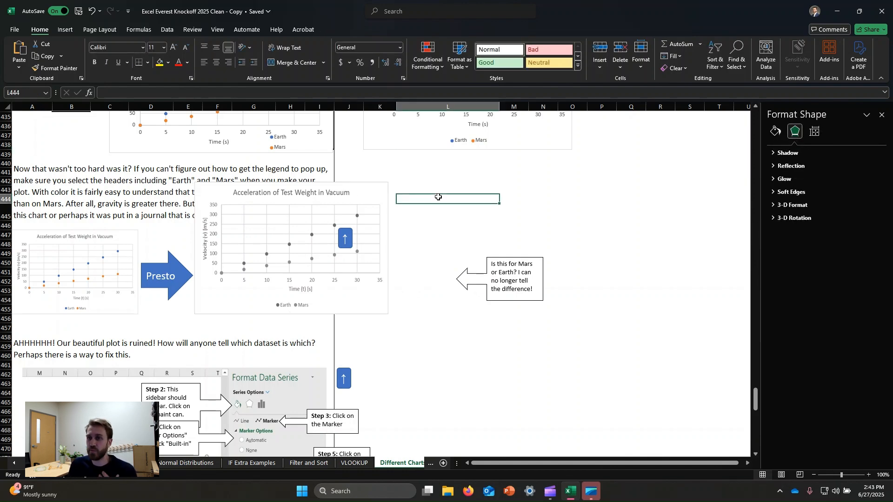
pyautogui.scroll(-1, 427, 232)
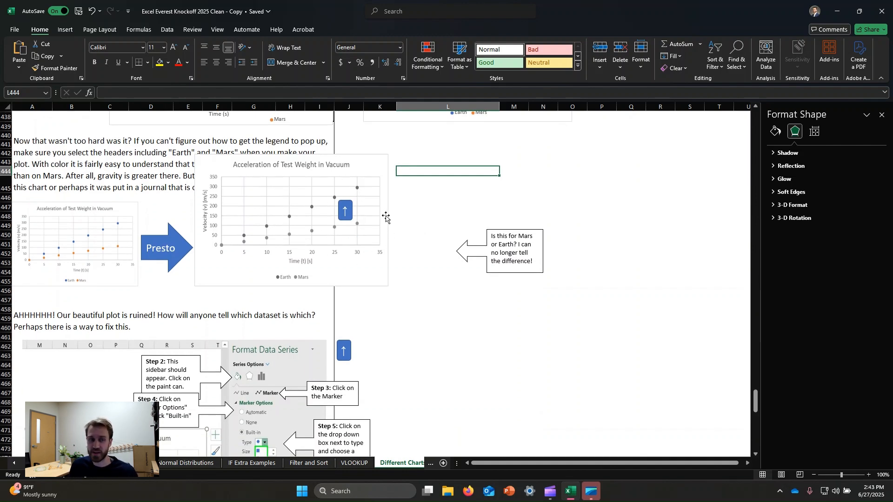
pyautogui.click(358, 168)
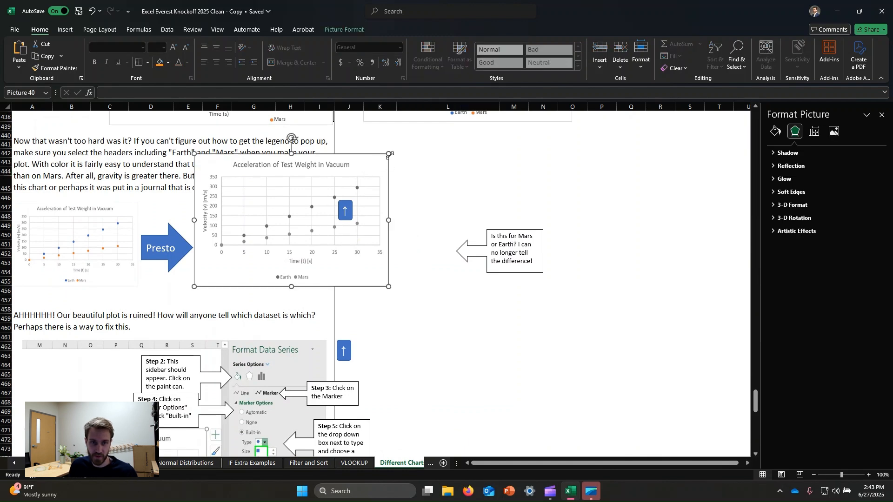
pyautogui.moveTo(388, 155); pyautogui.dragTo(320, 200)
pyautogui.click(448, 184)
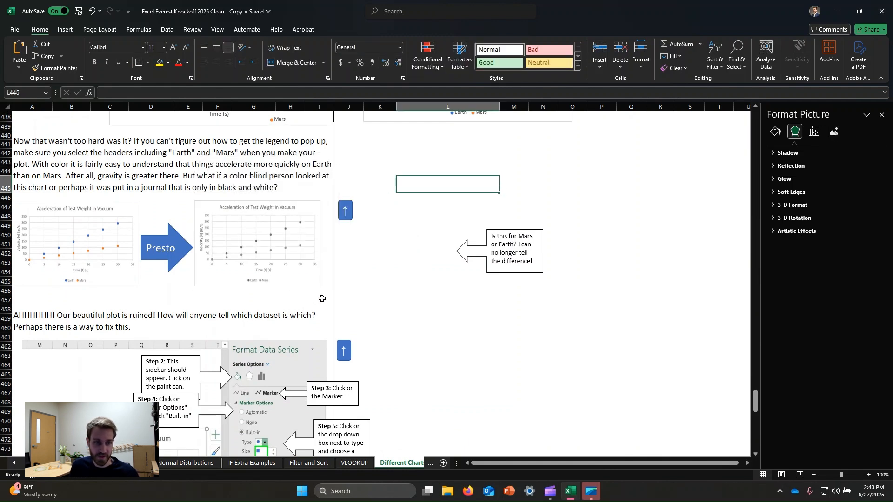
# Step: Insert a markers-only scatter chart from the Example 6 table A493:C500, including headers, and place it over the plot placeholder
pyautogui.scroll(-6, 290, 243)
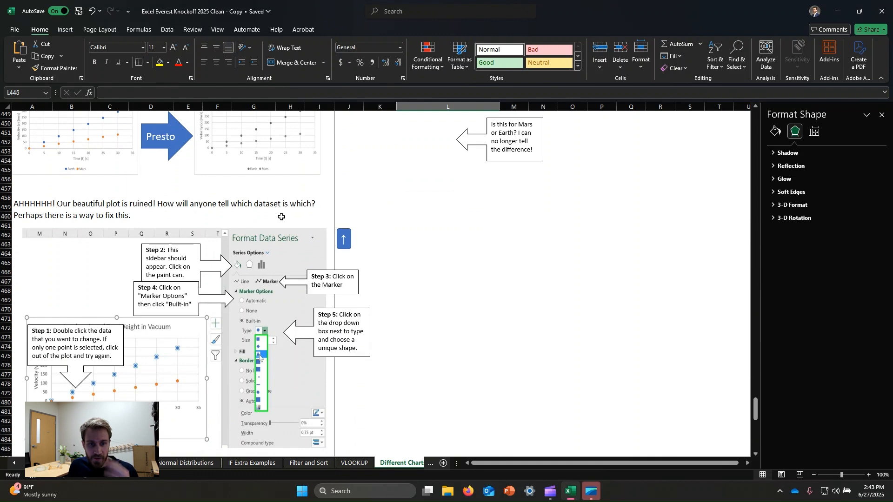
pyautogui.scroll(-8, 278, 223)
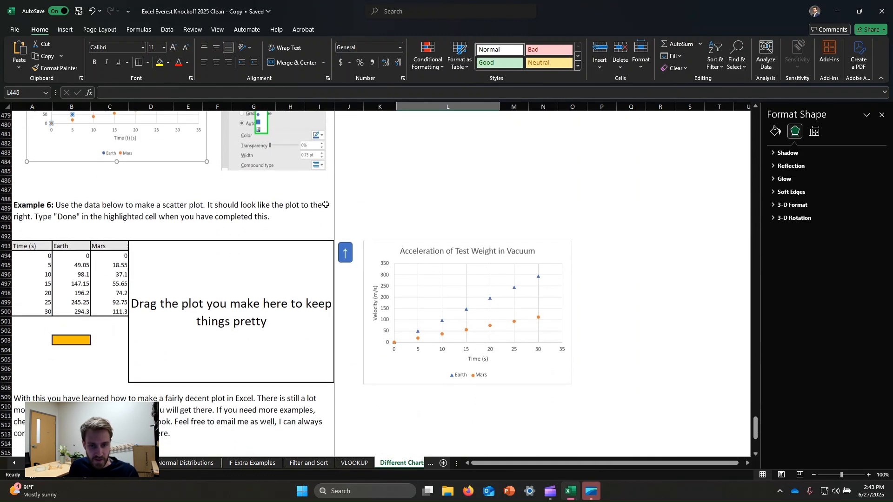
pyautogui.click(31, 245)
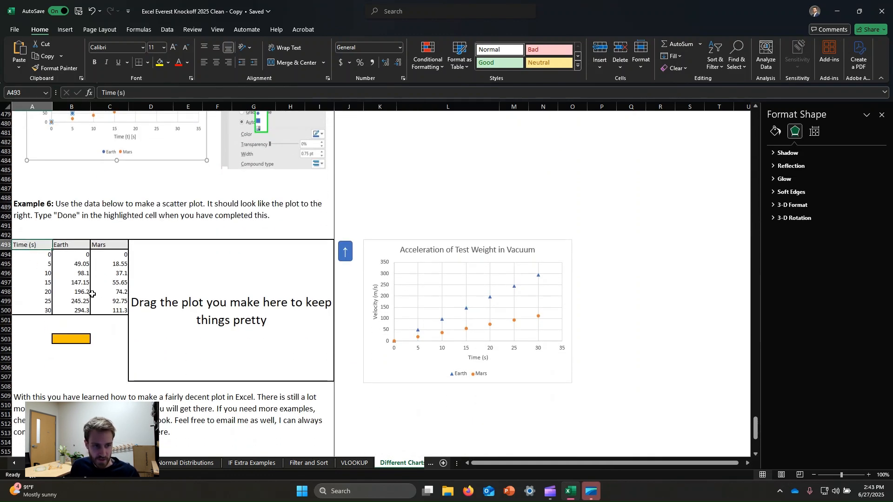
pyautogui.moveTo(116, 312); pyautogui.dragTo(116, 313)
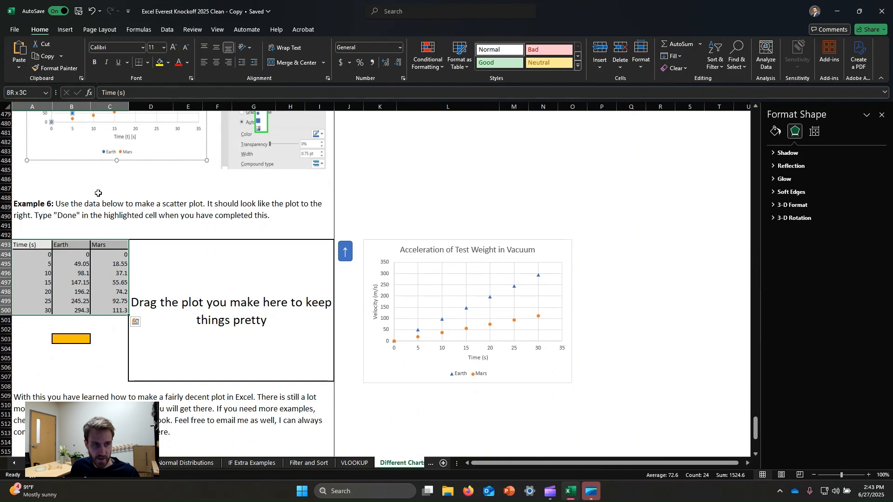
pyautogui.click(65, 30)
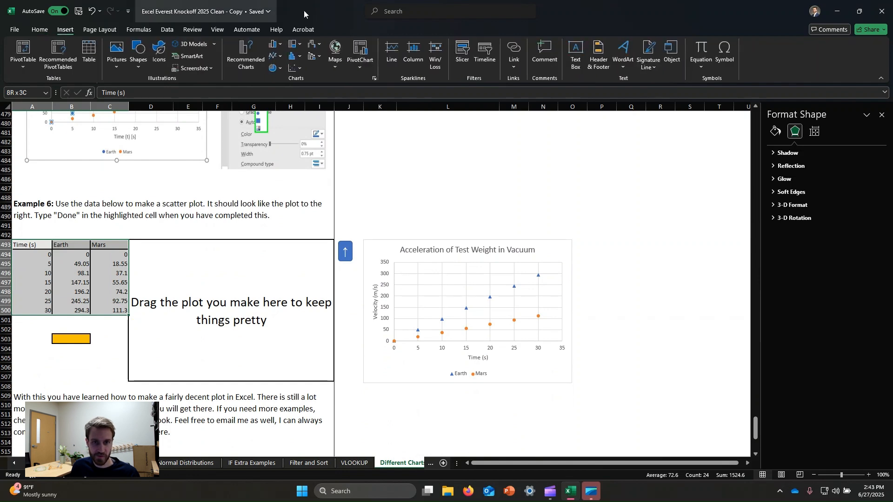
pyautogui.click(296, 68)
pyautogui.click(306, 106)
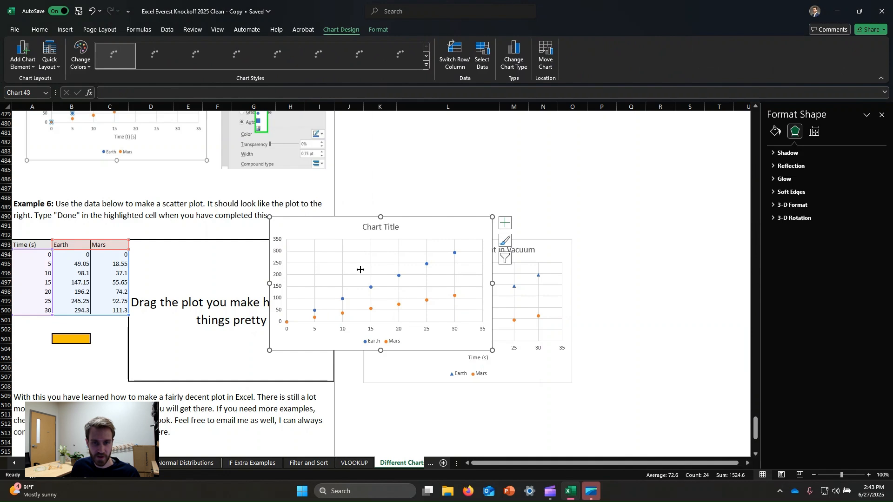
pyautogui.moveTo(462, 233); pyautogui.dragTo(312, 259)
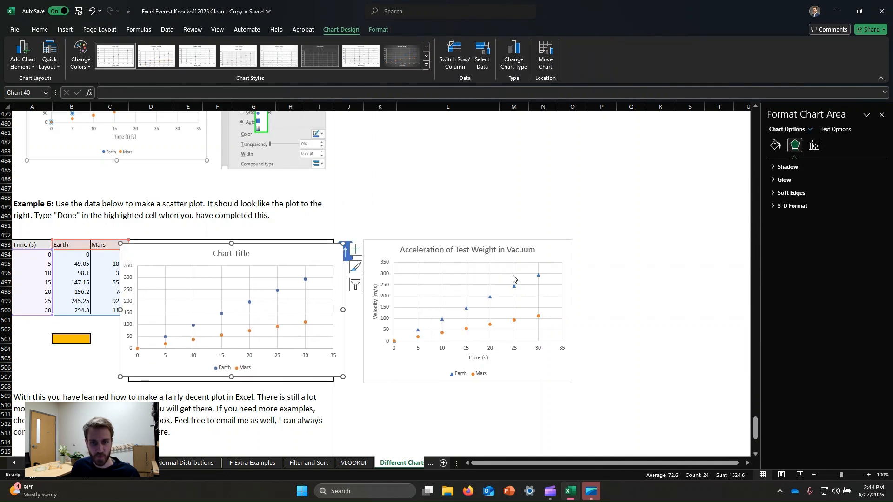
# Step: Examine the Earth series markers in the Example 6 reference chart and in the new scatter chart
pyautogui.click(514, 288)
pyautogui.click(515, 287)
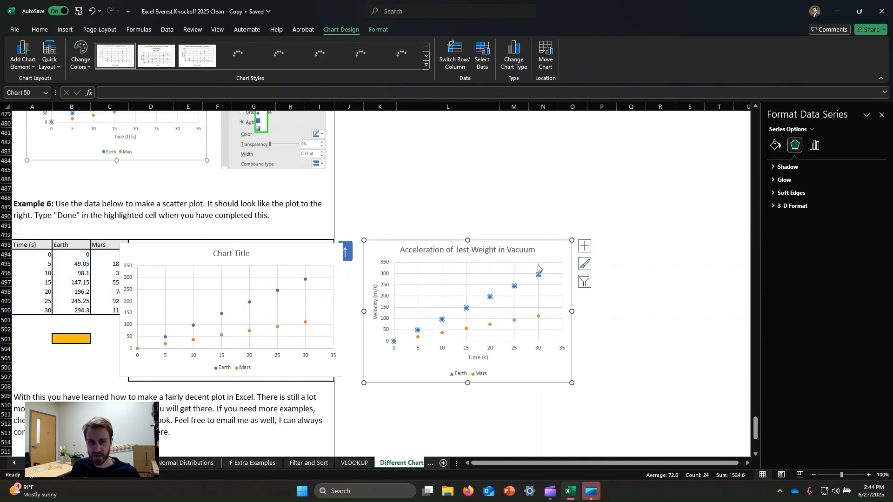
pyautogui.click(545, 253)
pyautogui.click(274, 274)
pyautogui.click(306, 279)
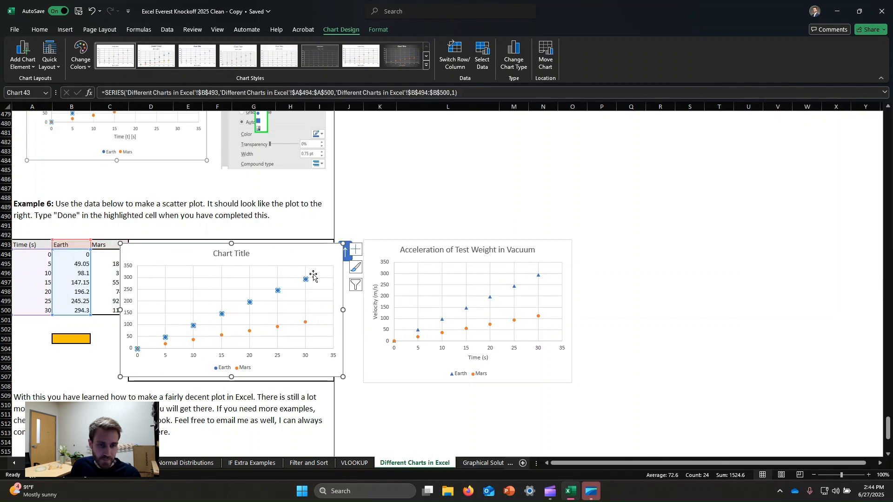
pyautogui.click(319, 257)
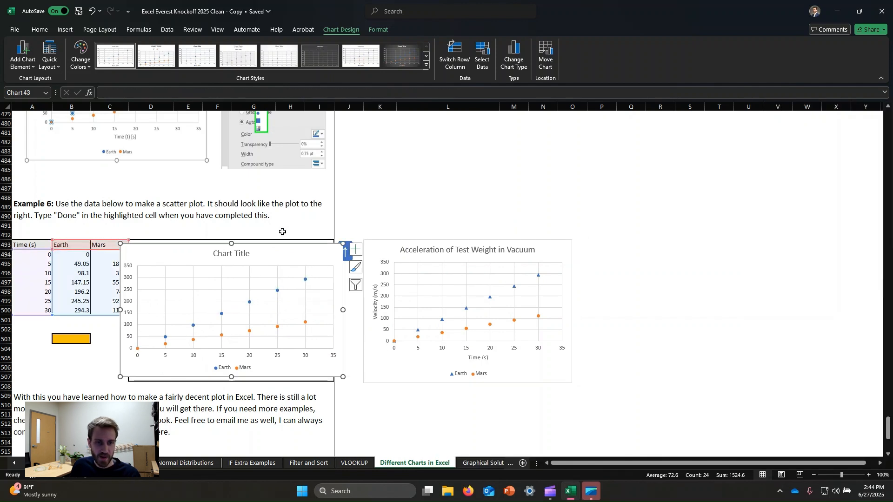
pyautogui.click(278, 293)
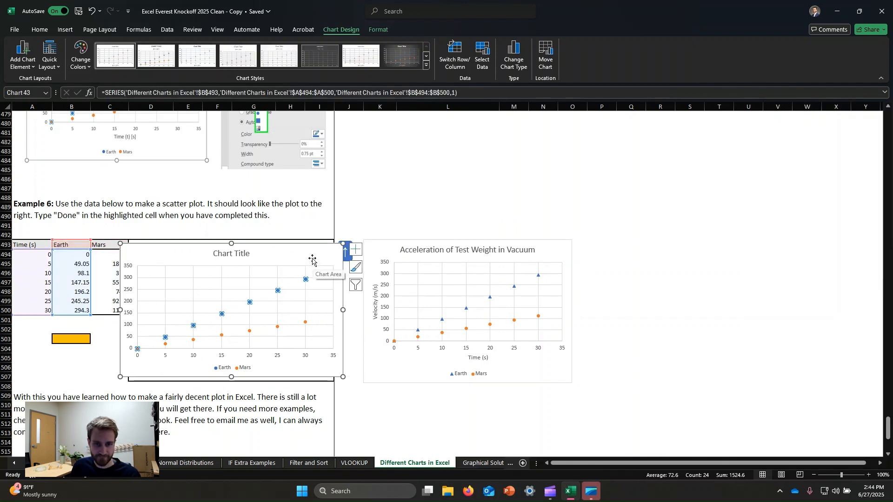
pyautogui.click(300, 282)
pyautogui.moveTo(306, 281)
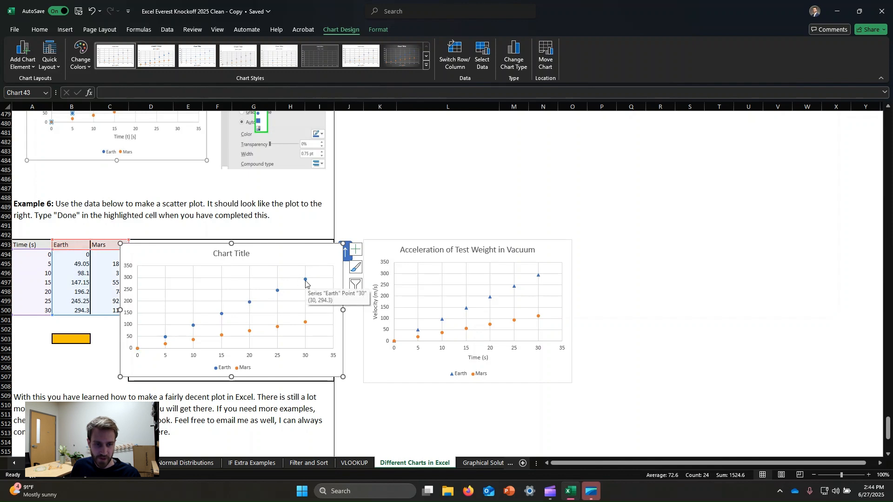
# Step: Change the Earth series markers in the new Example 6 scatter chart to the built-in triangle type
pyautogui.doubleClick(306, 280)
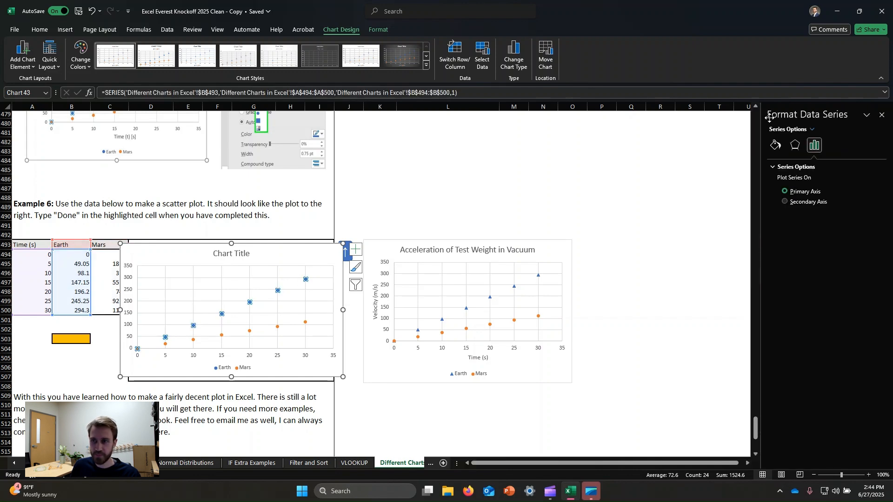
pyautogui.click(775, 147)
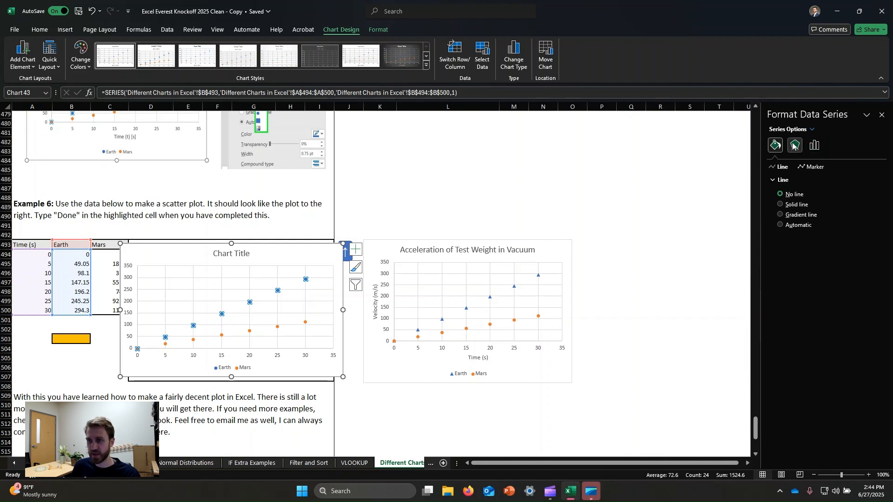
pyautogui.click(808, 168)
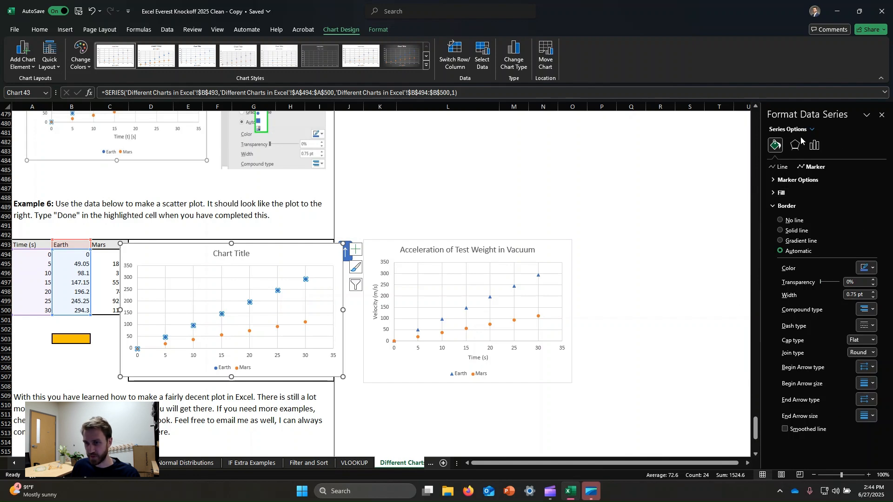
pyautogui.click(777, 181)
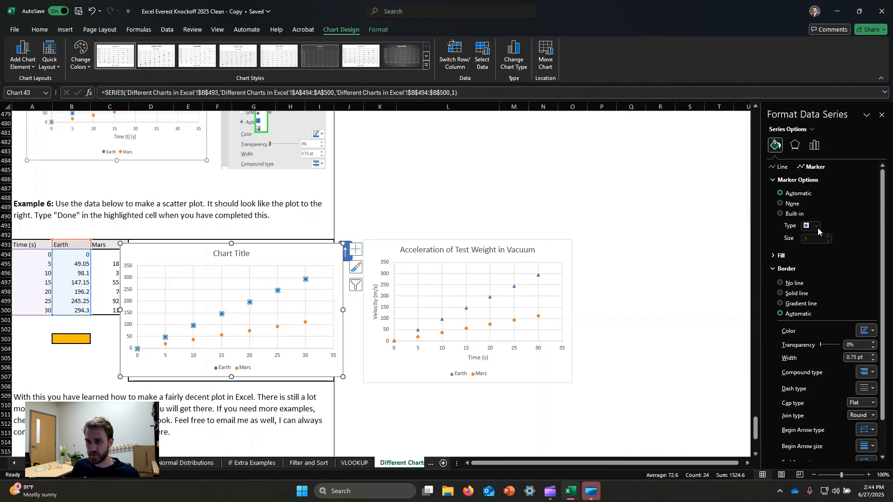
pyautogui.click(780, 213)
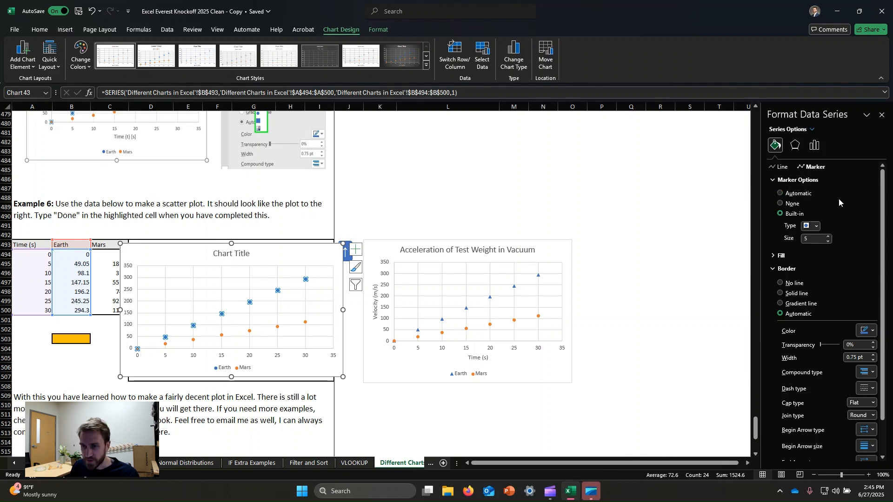
pyautogui.click(780, 193)
pyautogui.click(780, 214)
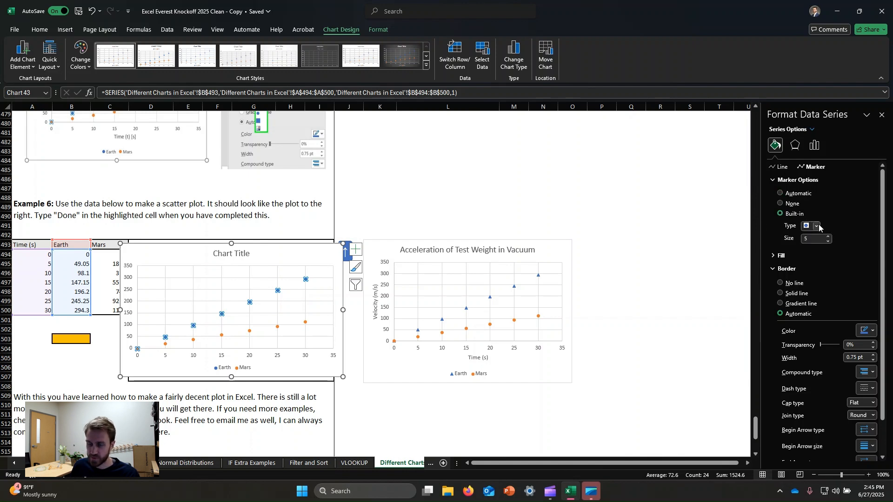
pyautogui.click(817, 226)
pyautogui.click(807, 254)
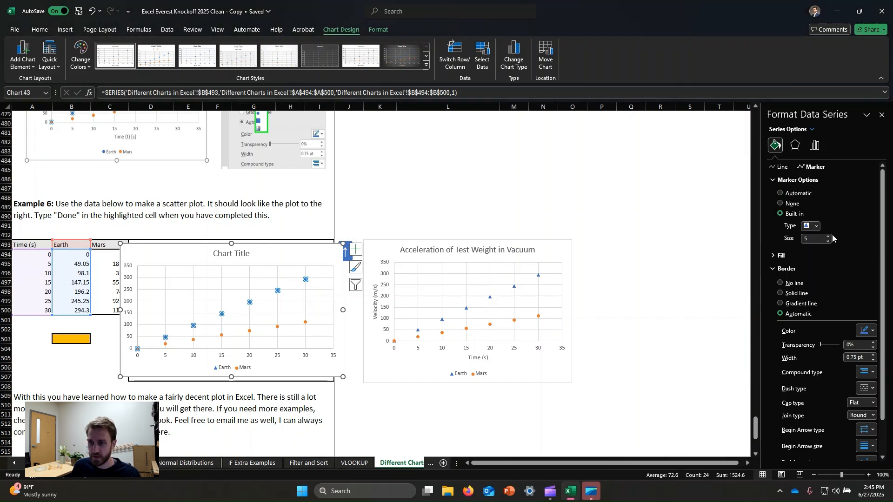
pyautogui.click(280, 253)
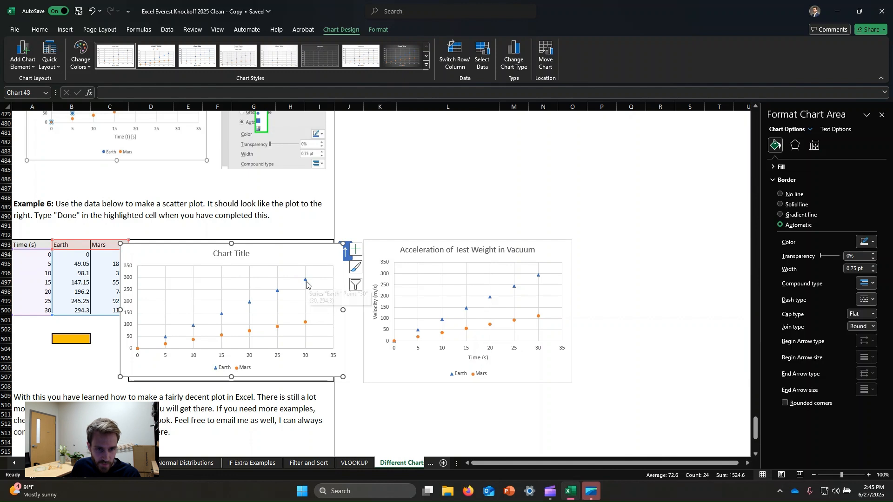
# Step: Set the size of the Earth series' built-in triangle markers to 9
pyautogui.click(305, 279)
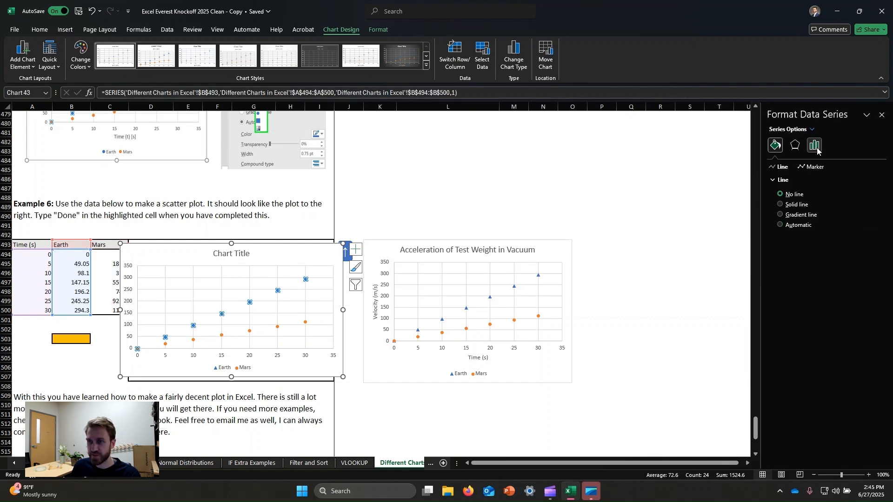
pyautogui.click(817, 167)
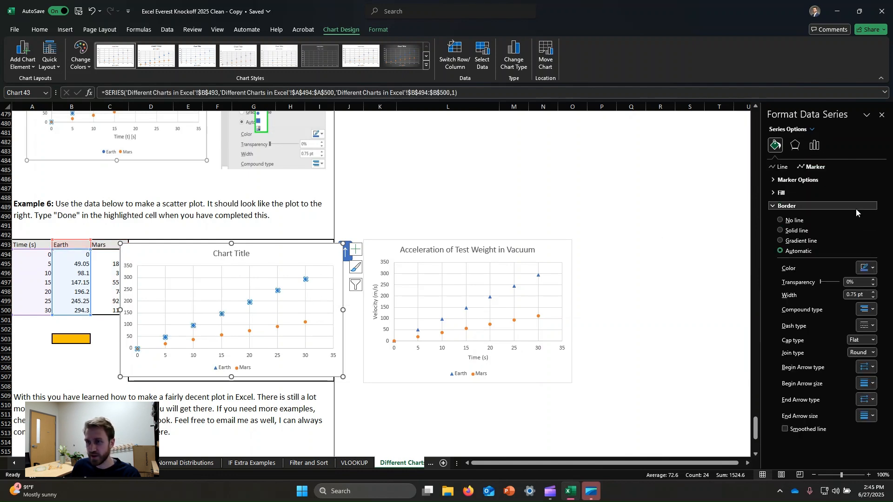
pyautogui.click(787, 179)
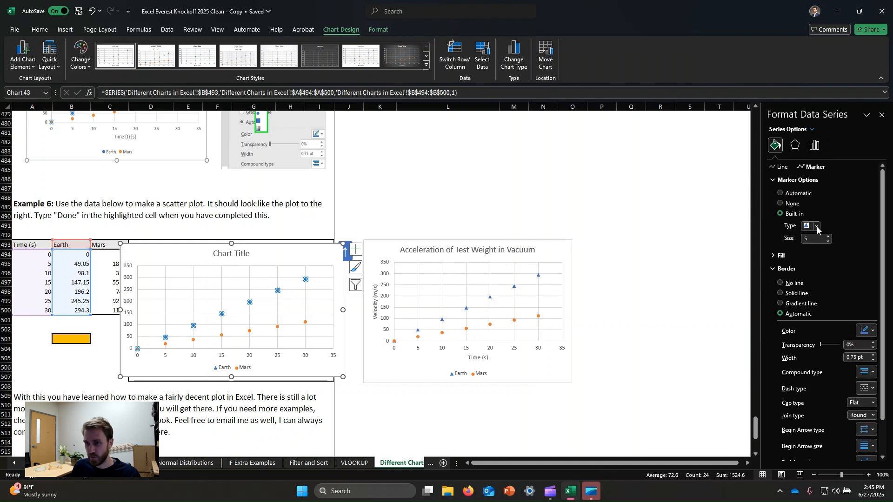
pyautogui.click(817, 227)
pyautogui.click(810, 254)
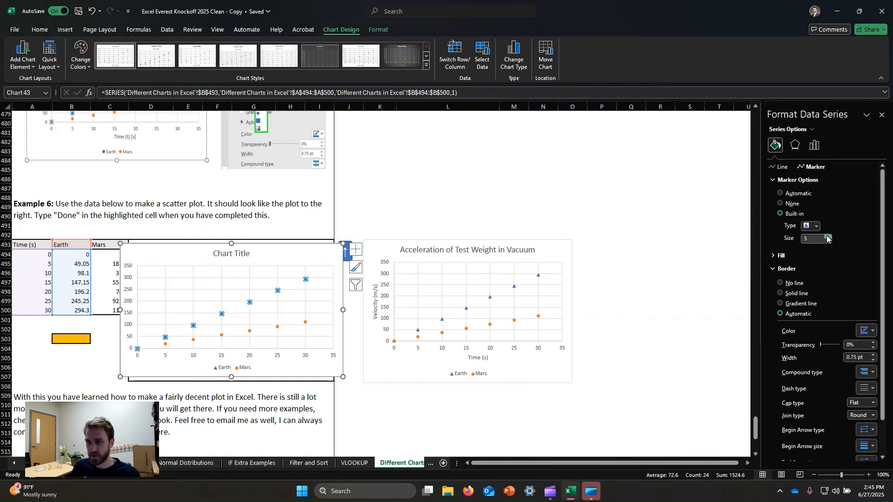
pyautogui.click(827, 236)
pyautogui.click(827, 237)
pyautogui.click(827, 236)
pyautogui.click(827, 236)
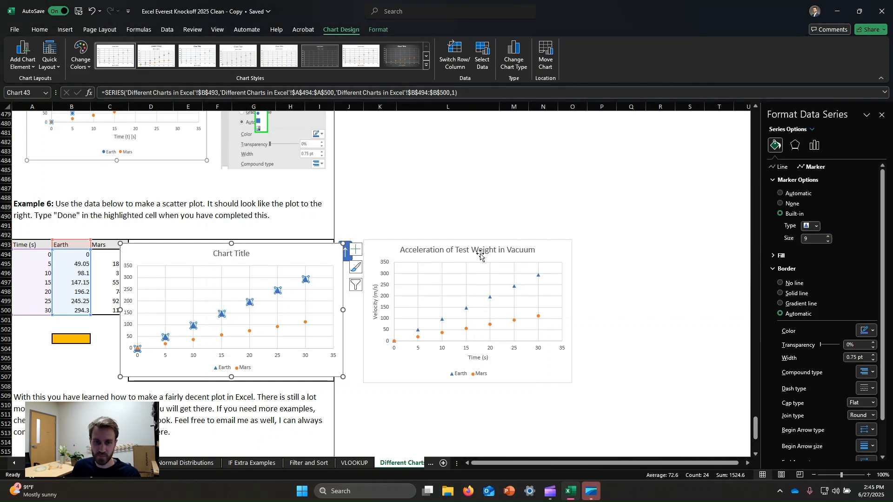
pyautogui.click(554, 250)
# Step: Give the Mars series built-in circle markers and set their size to 9
pyautogui.click(306, 322)
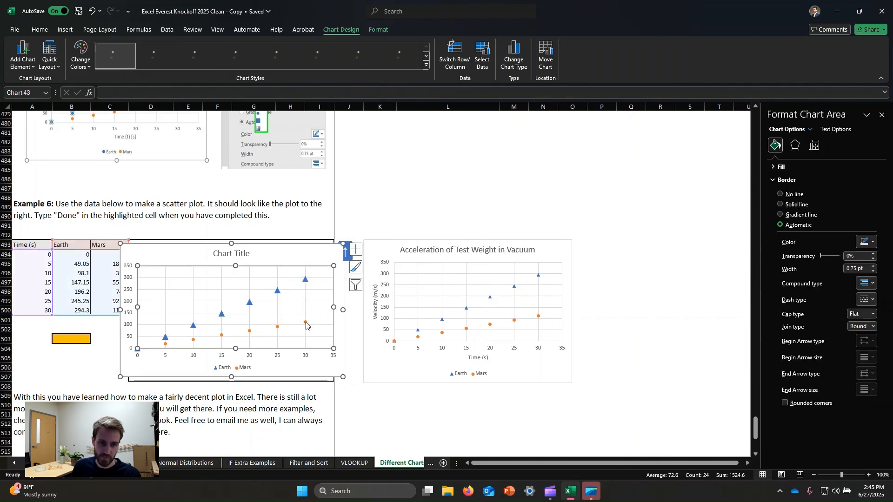
pyautogui.click(305, 322)
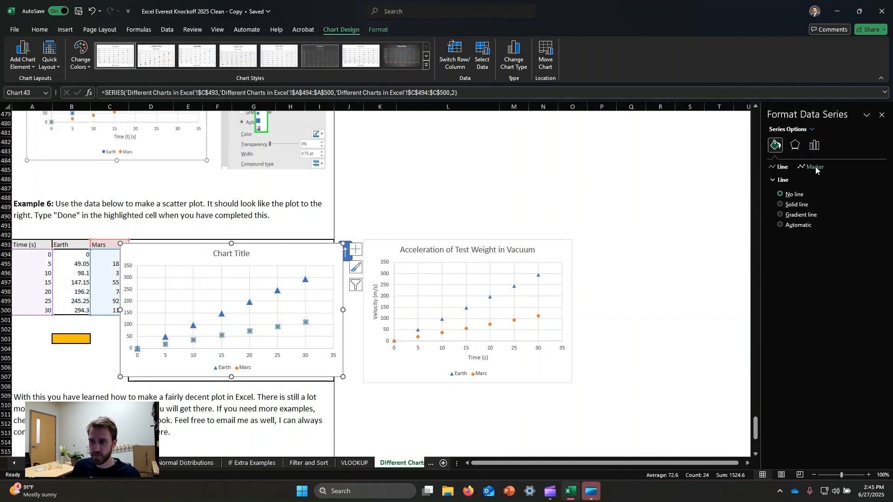
pyautogui.click(815, 167)
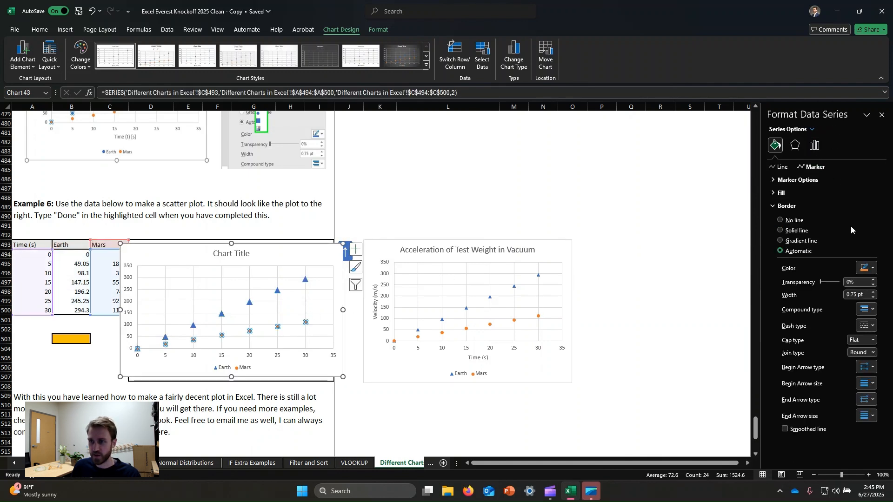
pyautogui.click(777, 180)
pyautogui.click(780, 214)
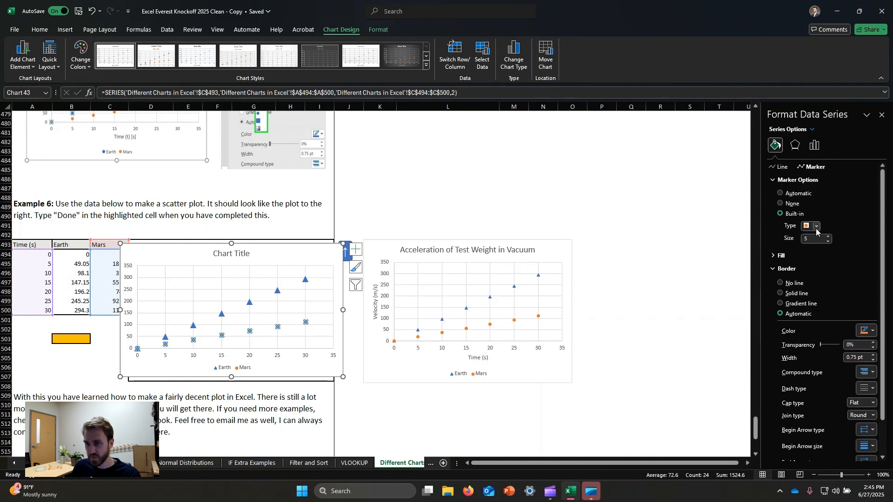
pyautogui.click(829, 237)
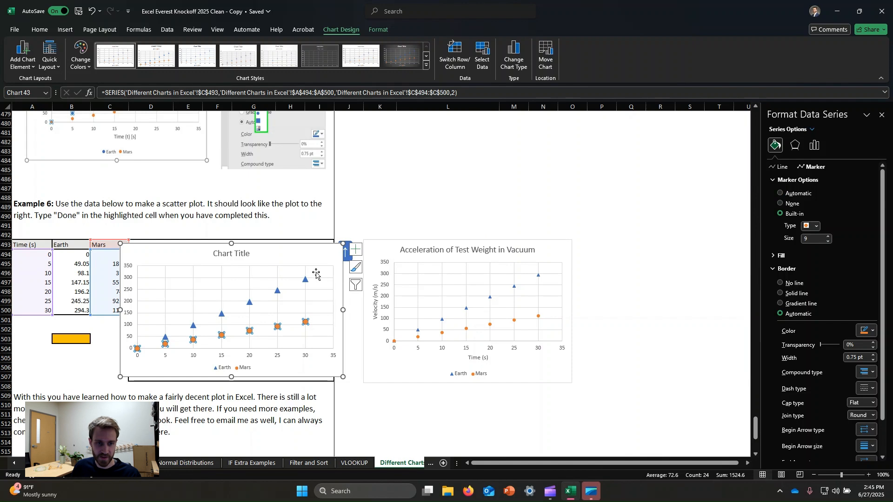
pyautogui.click(321, 258)
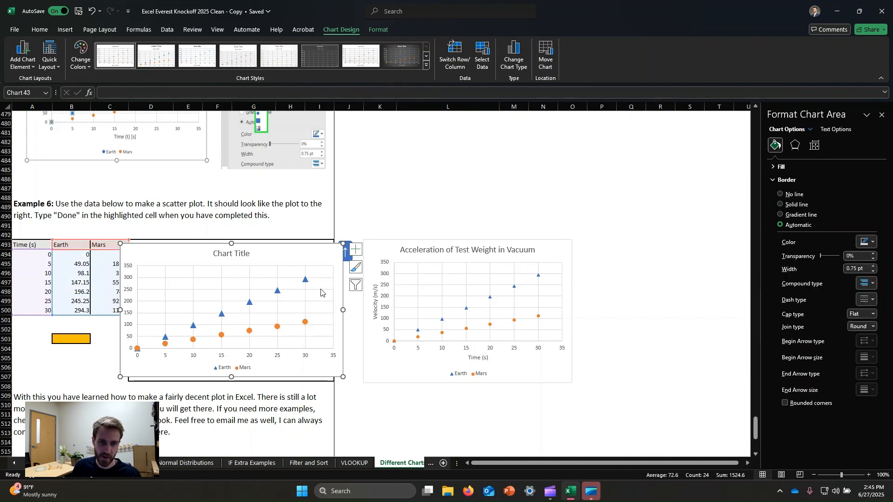
pyautogui.scroll(-1, 255, 318)
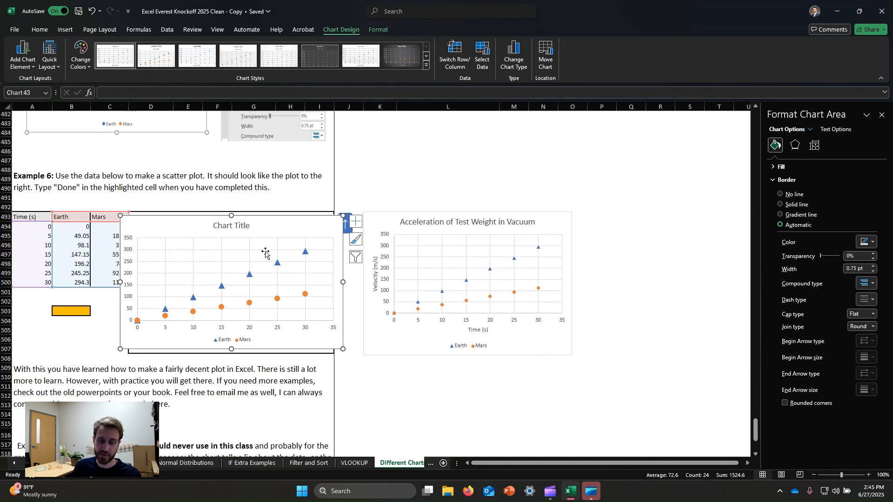
pyautogui.click(217, 341)
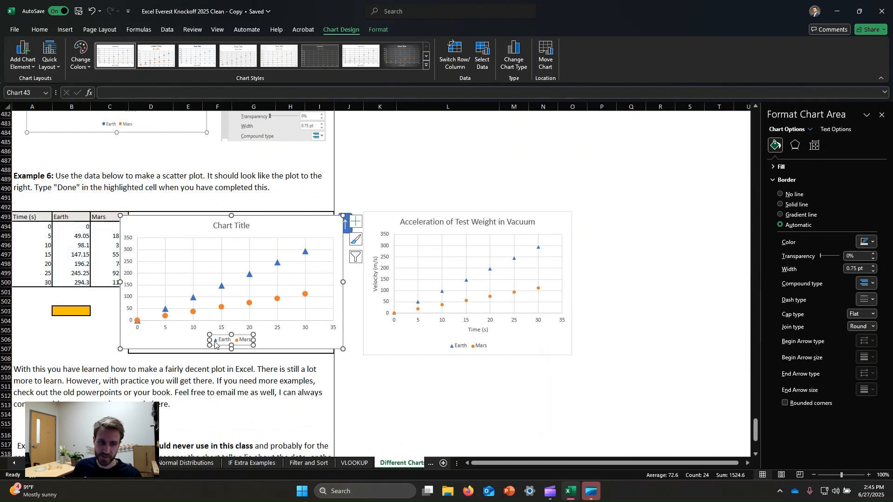
pyautogui.click(245, 352)
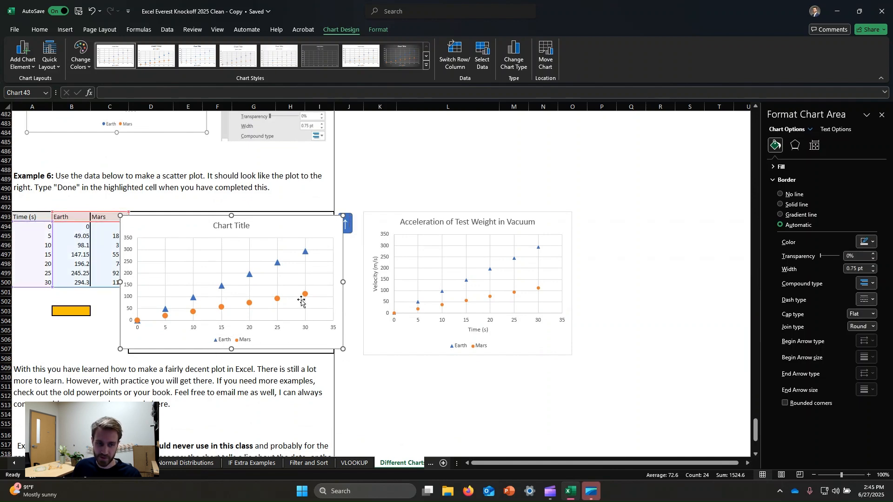
# Step: Enter "done" in the highlighted cell B503 to mark Example 6 as completed
pyautogui.scroll(-4, 294, 289)
pyautogui.scroll(-2, 293, 288)
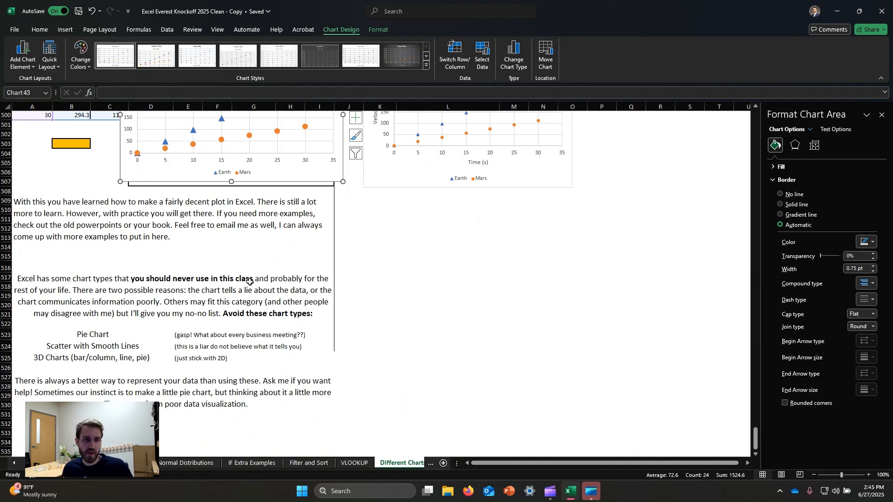
pyautogui.click(438, 225)
pyautogui.click(75, 141)
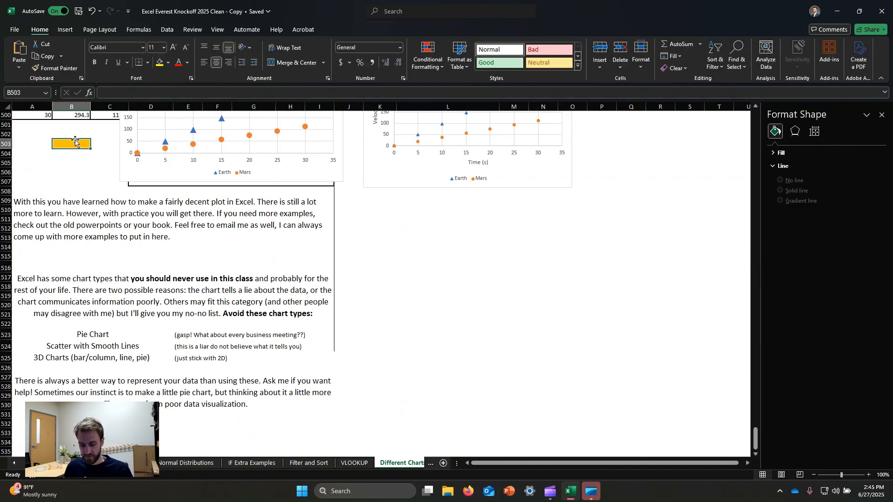
pyautogui.write('done')
pyautogui.press('Return')
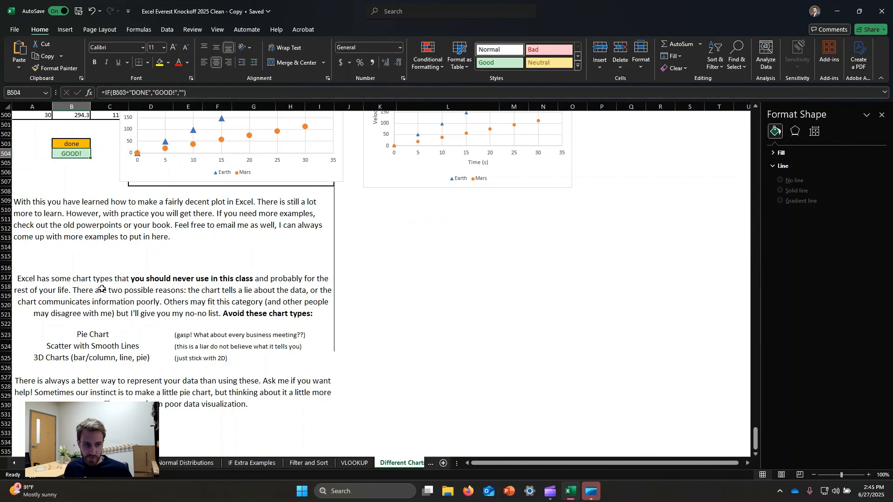
# Step: Review the Pie Chart entry and its note in the list of chart types to avoid
pyautogui.click(89, 336)
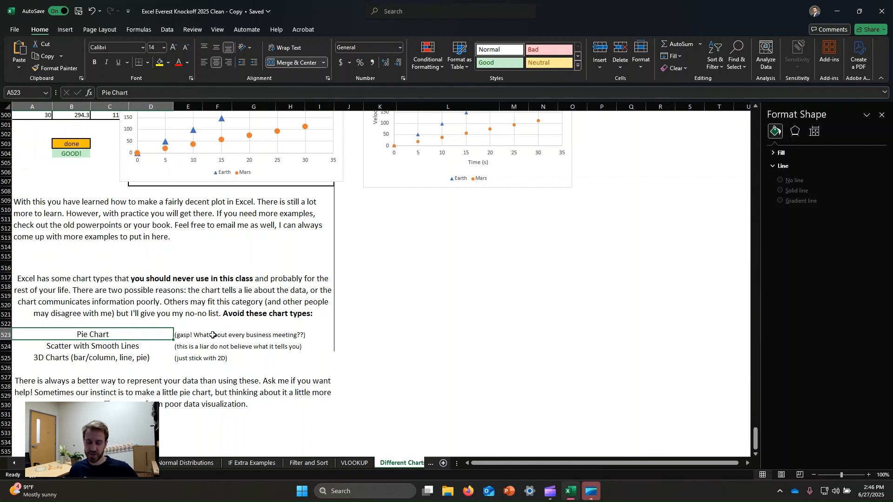
pyautogui.click(263, 357)
pyautogui.click(91, 334)
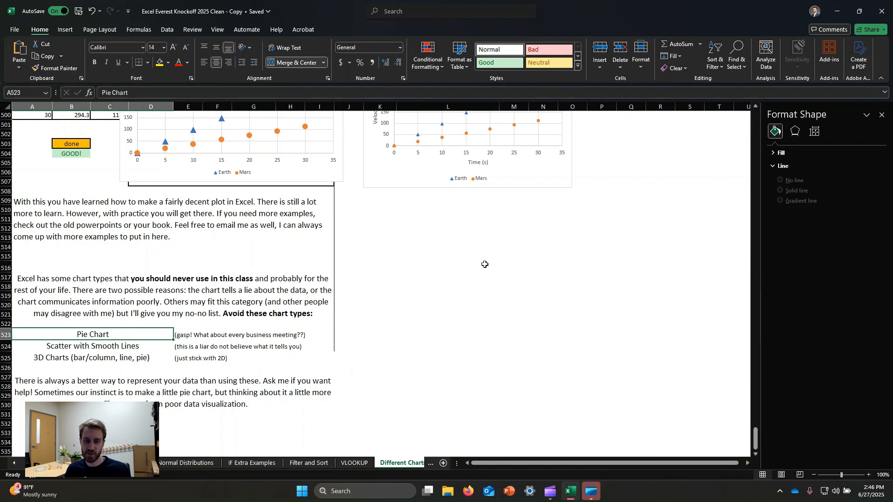
pyautogui.click(420, 339)
pyautogui.click(113, 337)
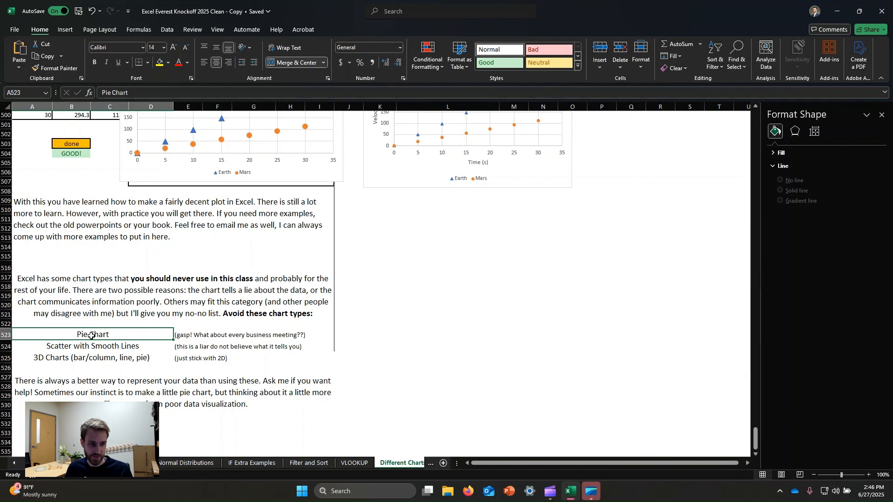
# Step: Find the Scatter with Smooth Lines type from the avoid list among the scatter chart options, without inserting a chart
pyautogui.click(114, 343)
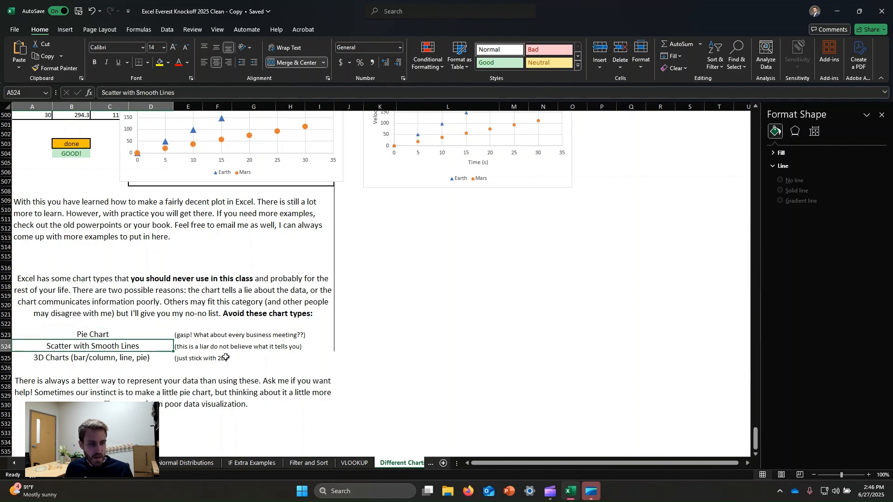
pyautogui.click(67, 31)
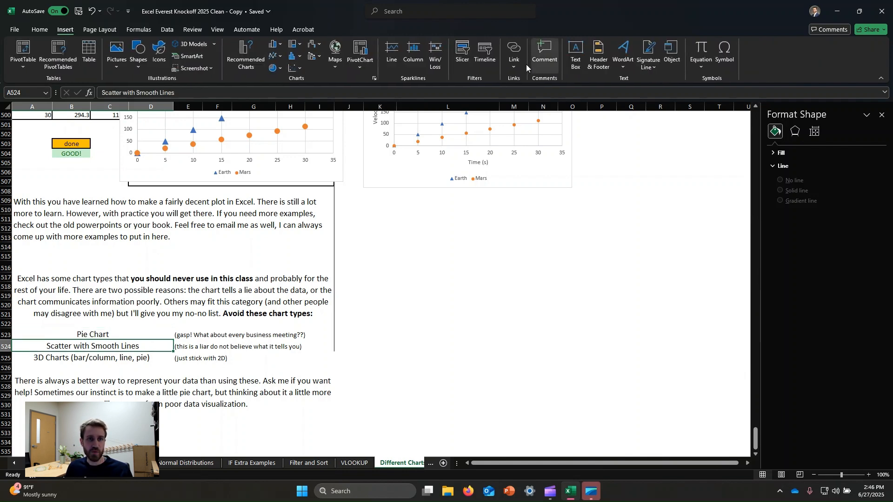
pyautogui.click(279, 56)
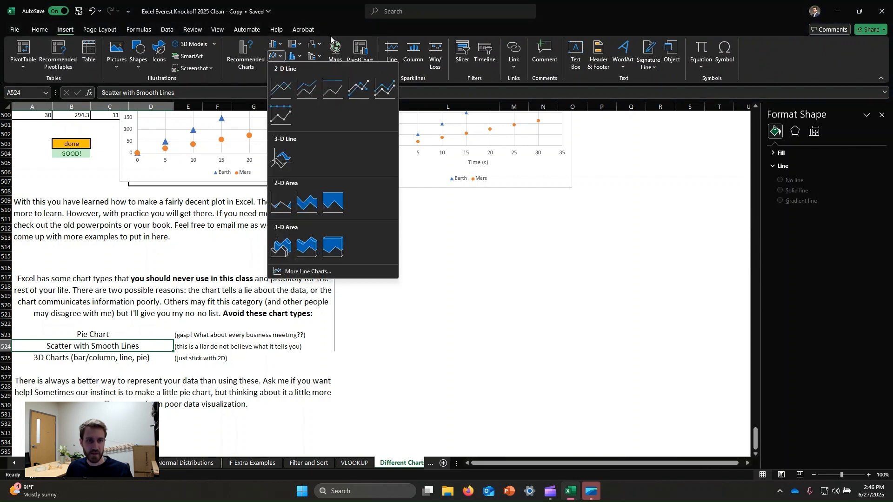
pyautogui.click(333, 30)
pyautogui.click(295, 68)
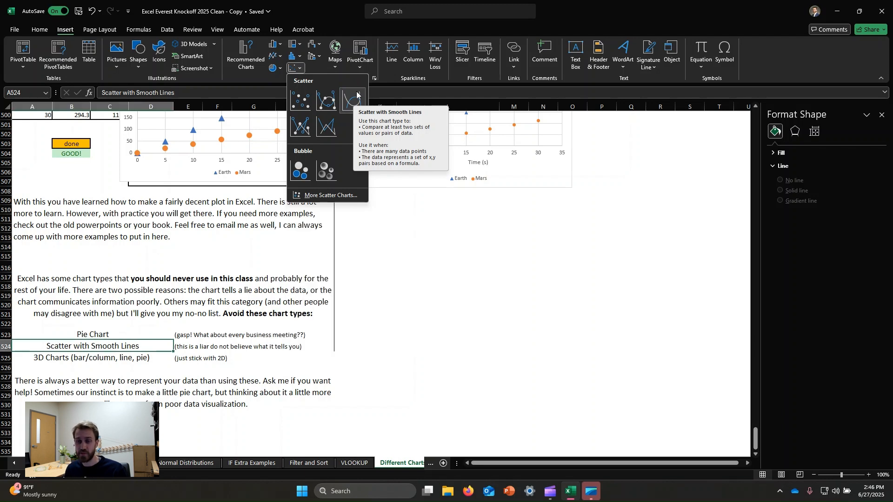
pyautogui.click(477, 370)
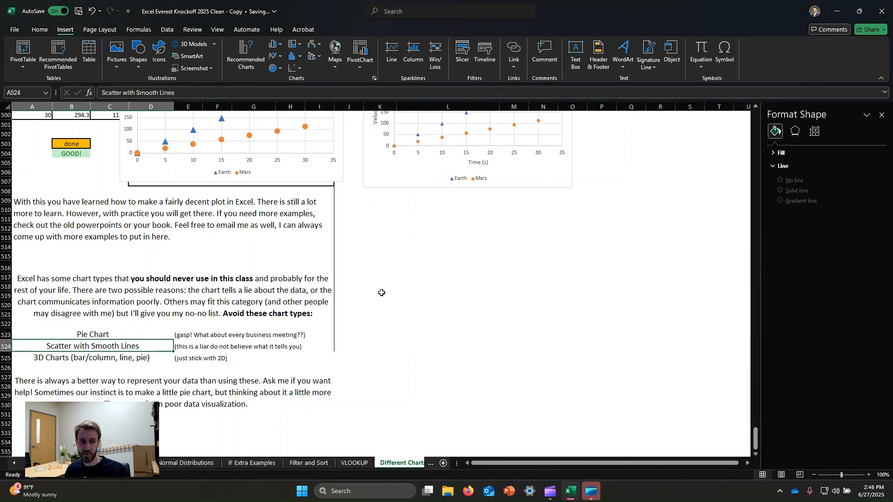
pyautogui.click(411, 276)
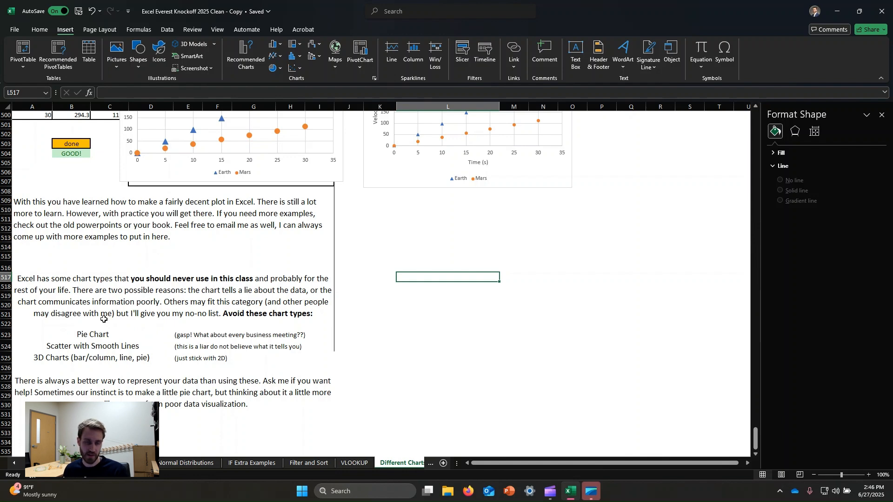
# Step: Review the 3D Charts entry in the avoid list and look at the 3-D column and bar chart options
pyautogui.click(95, 357)
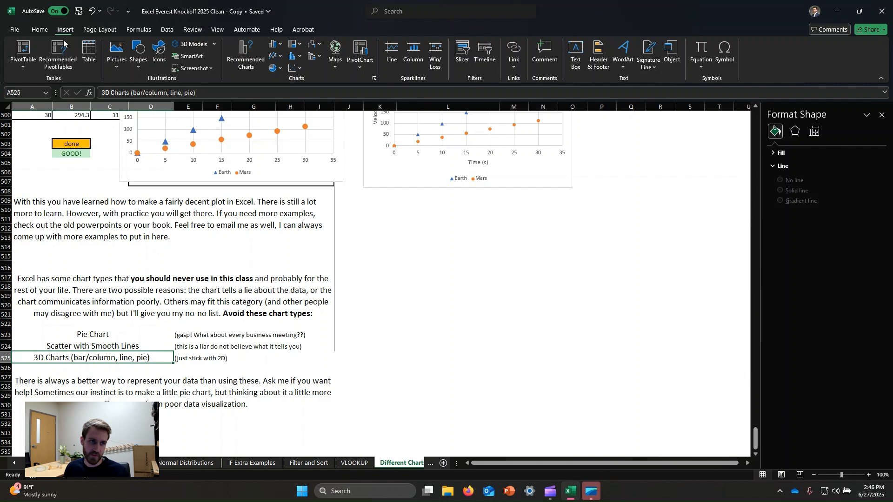
pyautogui.click(275, 45)
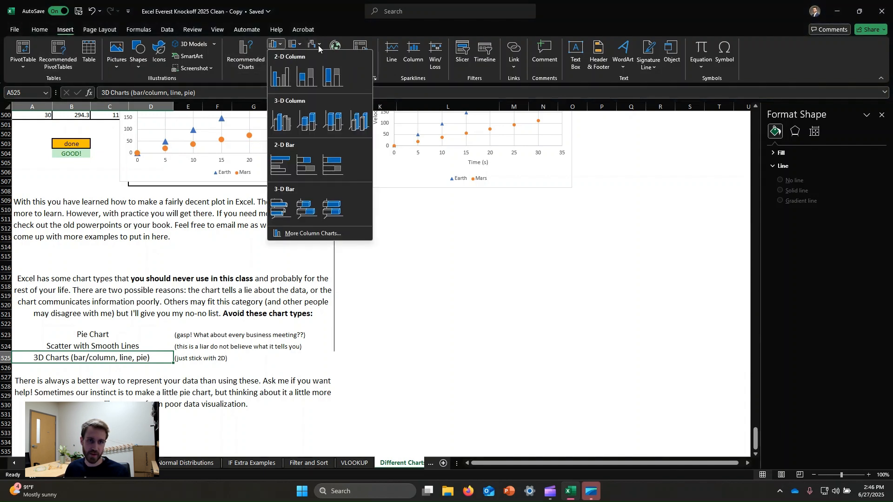